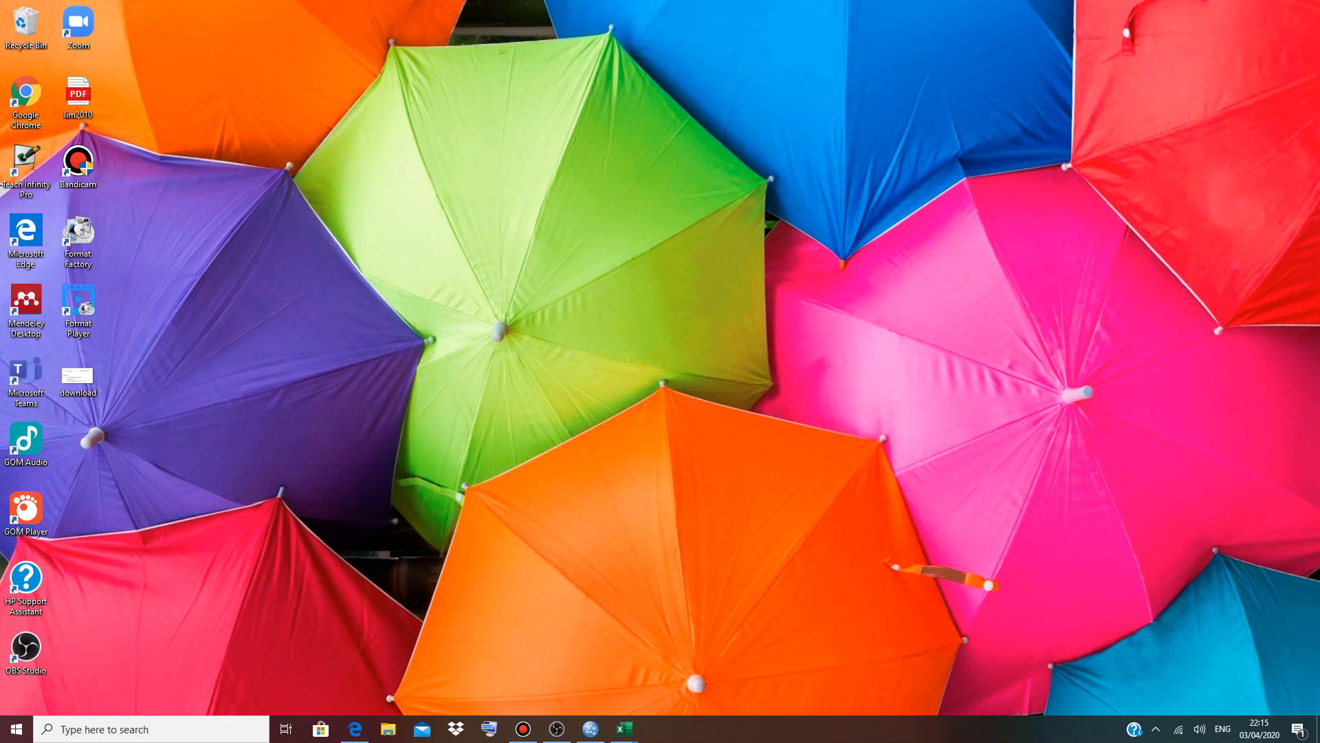
Switch to the Book1 workbook in Excel and insert the ∑ (N-Ary Summation) symbol in header cell U1 beside Item 18.
mouse_move(624, 729)
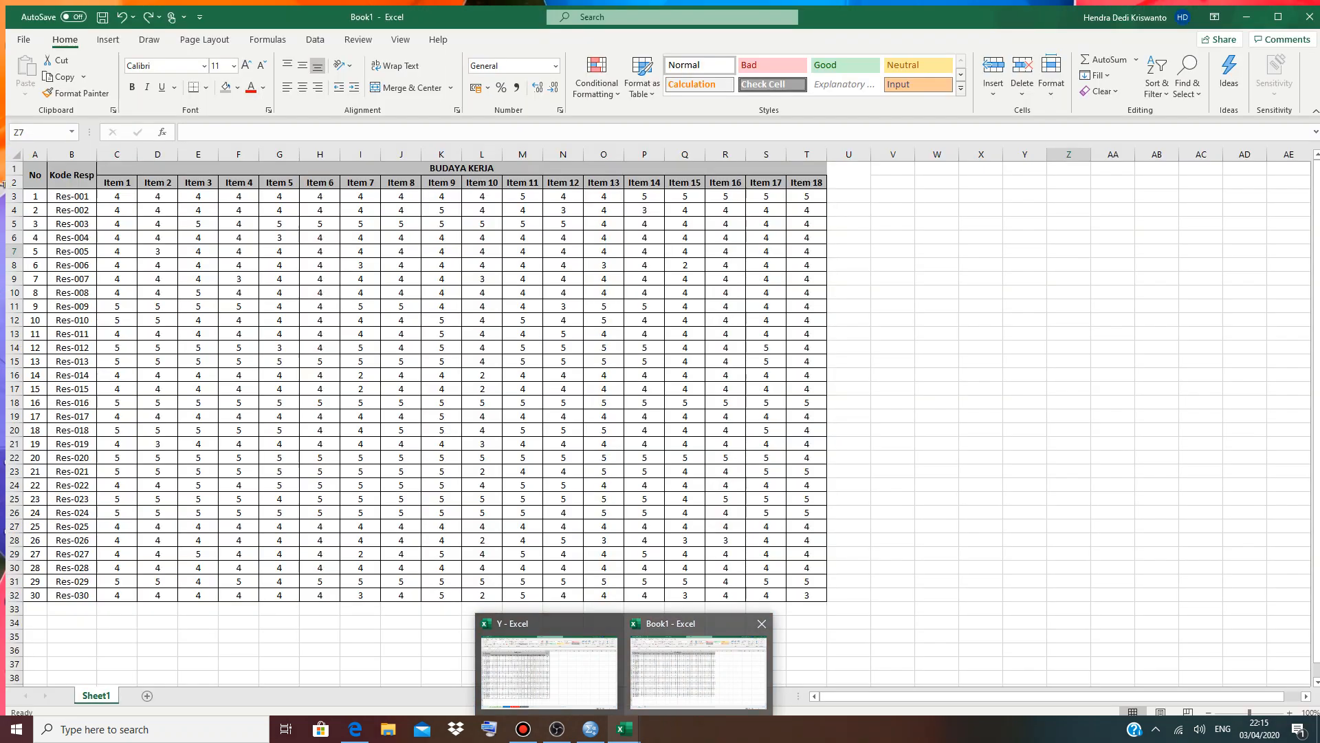
left_click(698, 670)
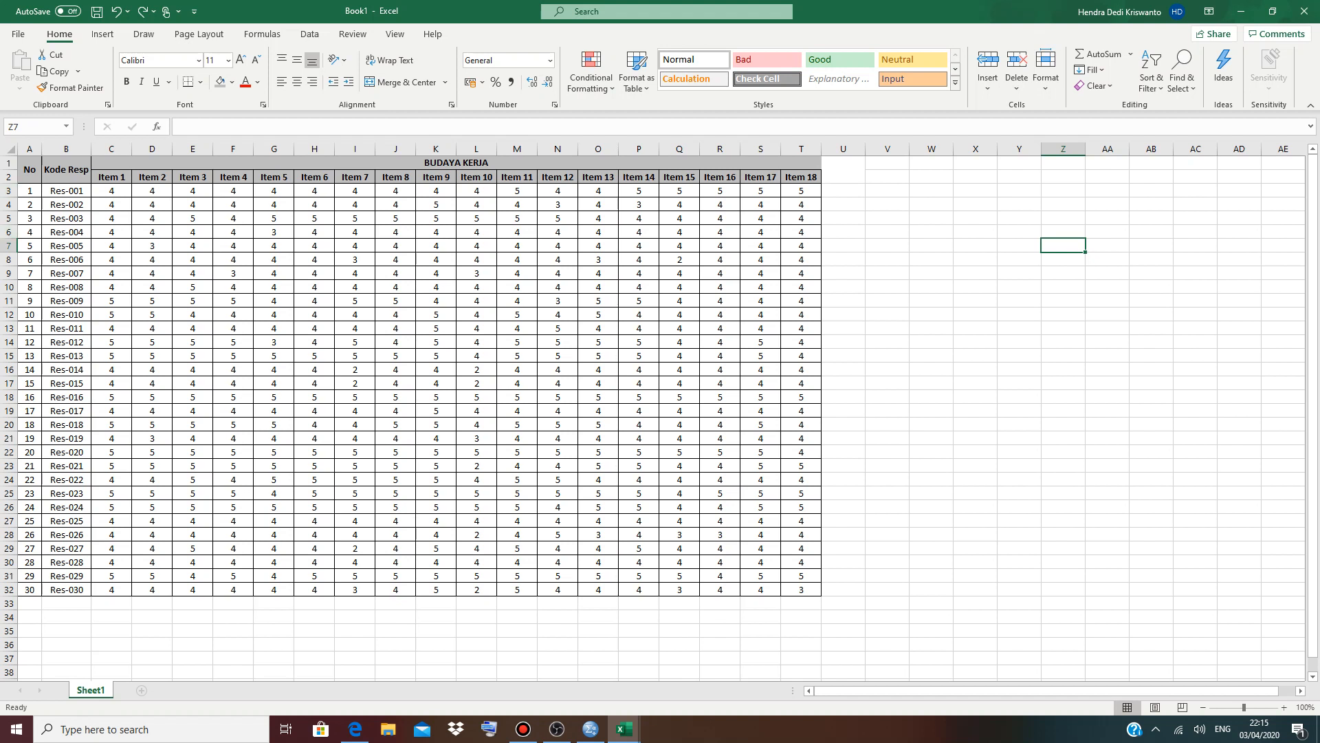
left_click_drag(889, 218, 929, 218)
left_click(843, 169)
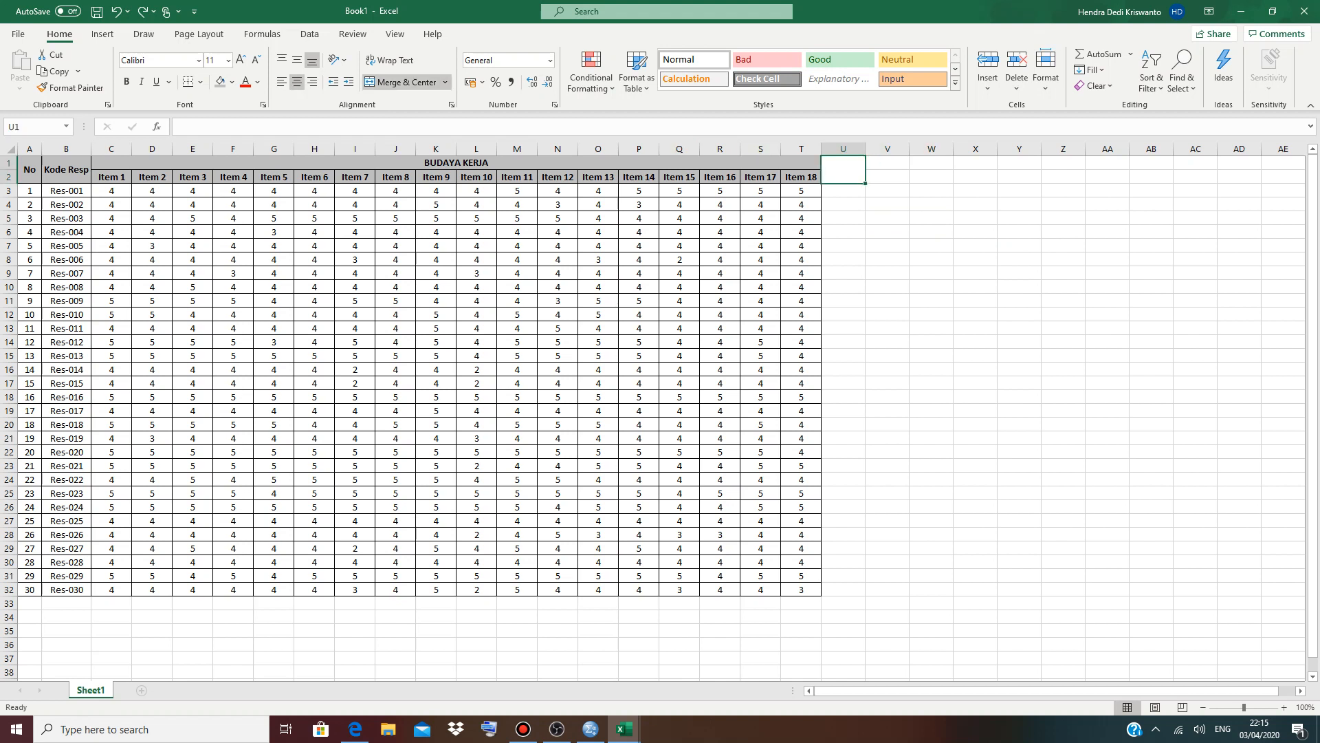
left_click(103, 34)
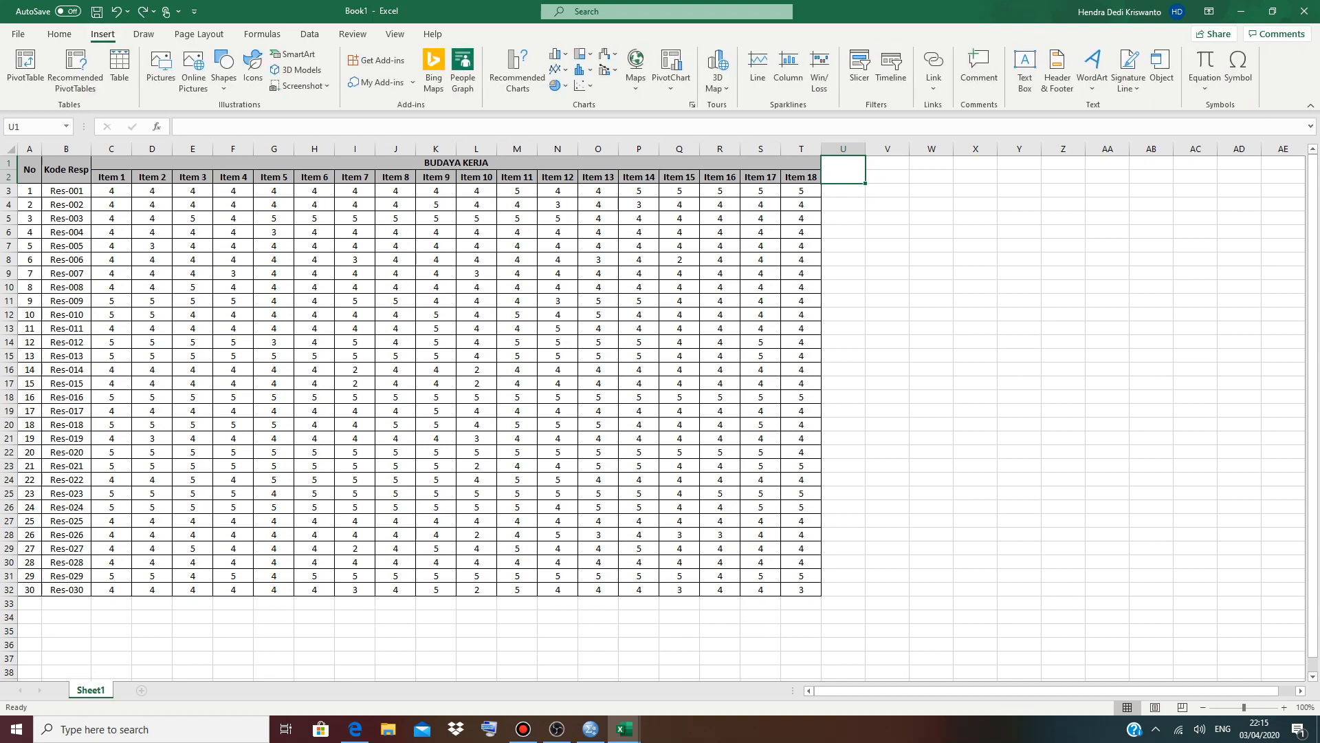
left_click(1238, 67)
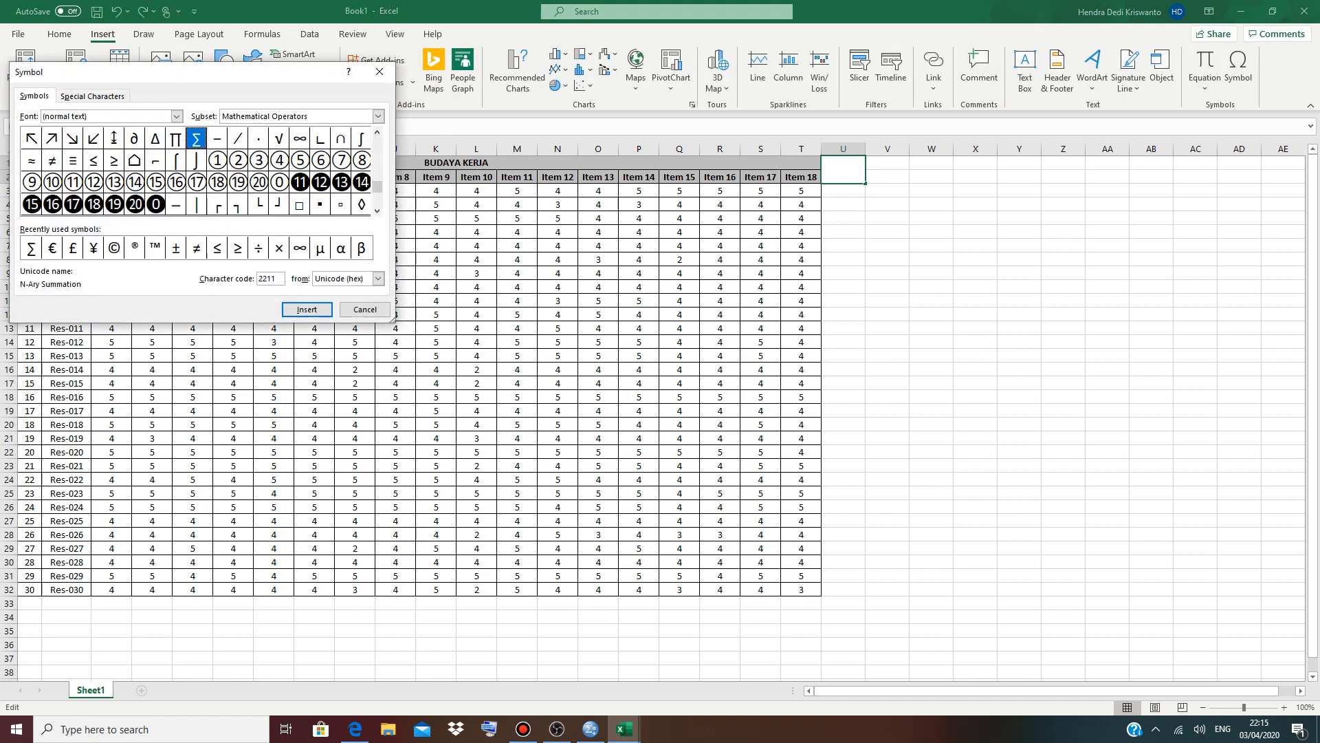
key("Return")
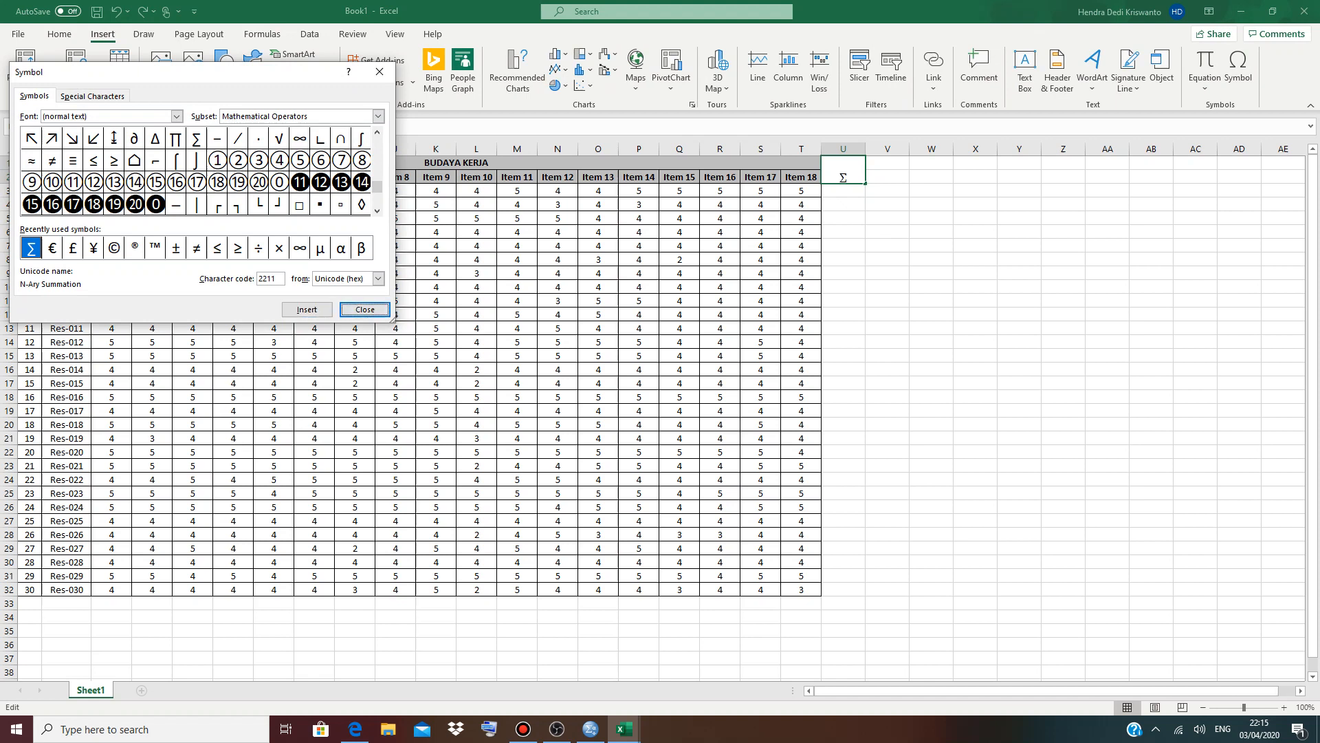
left_click(365, 310)
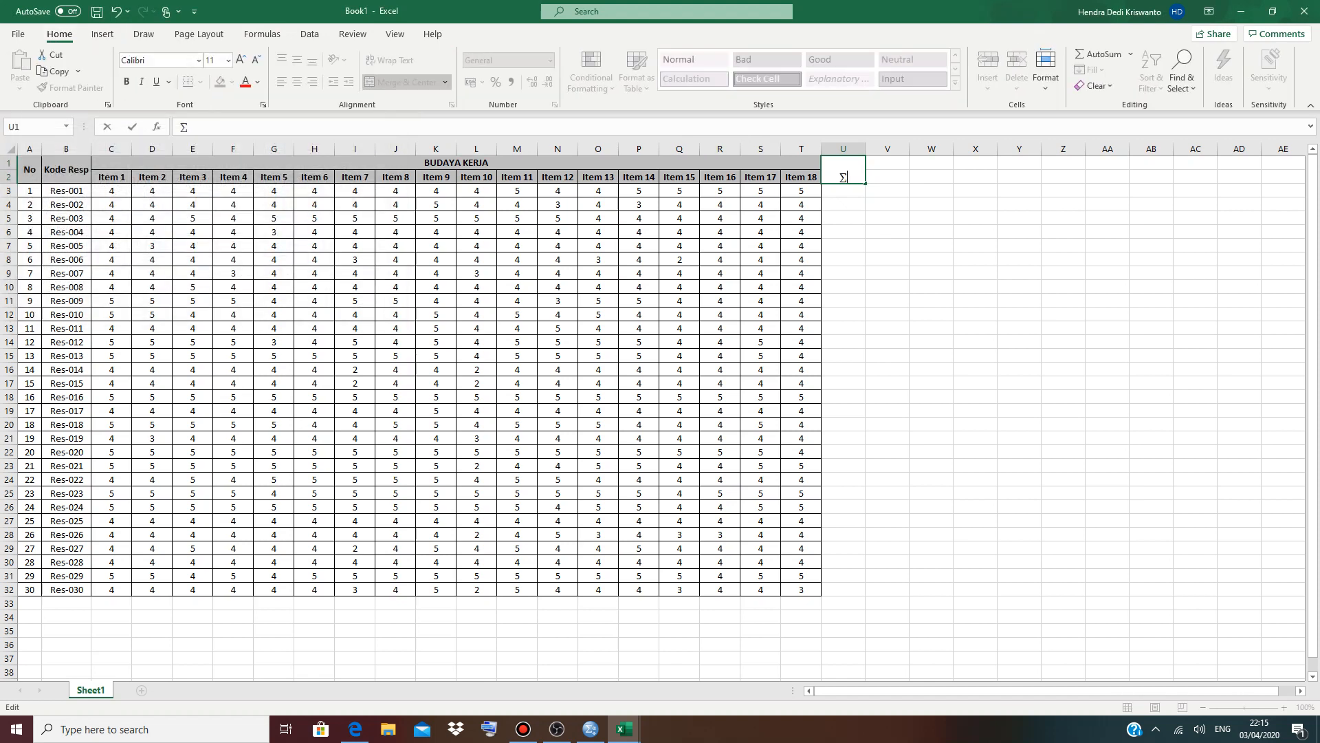
key("Return")
Fill the ∑ header cell U1 with the table's grey header colour and align its content vertically to the middle.
key("Up")
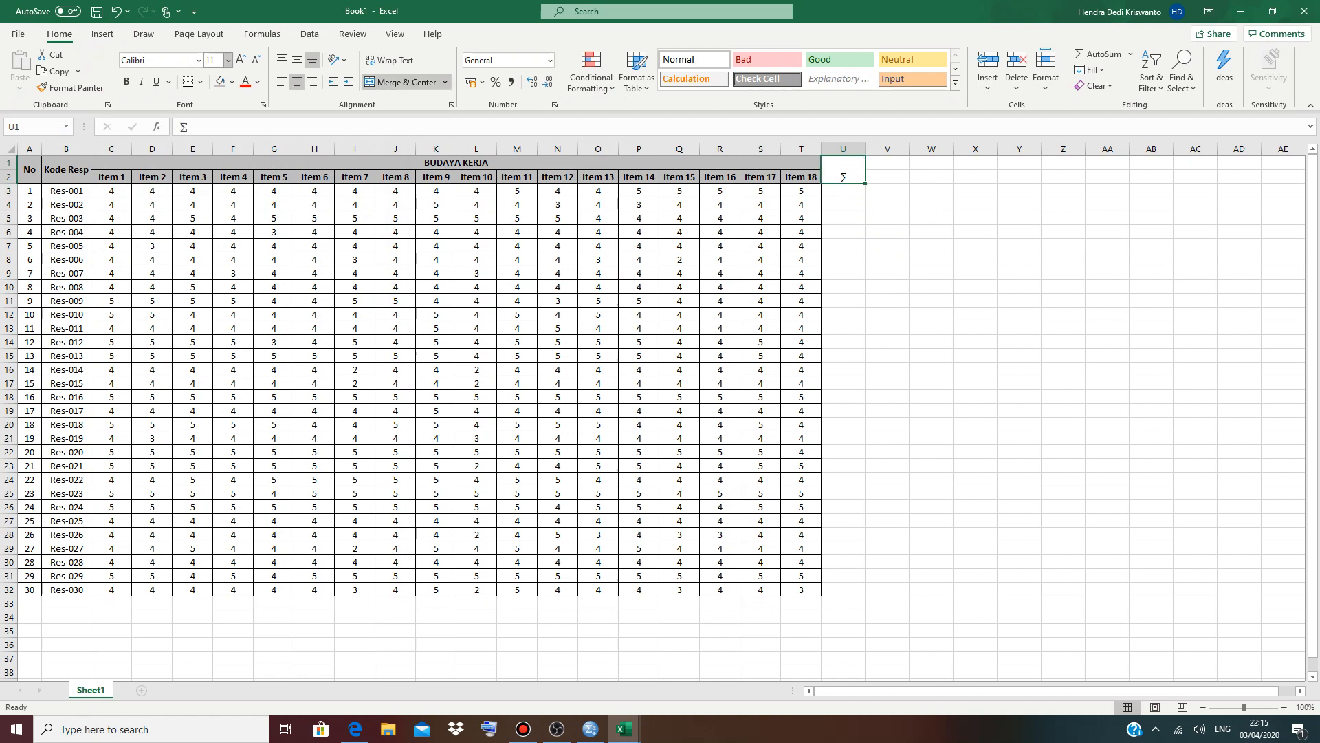
left_click(220, 82)
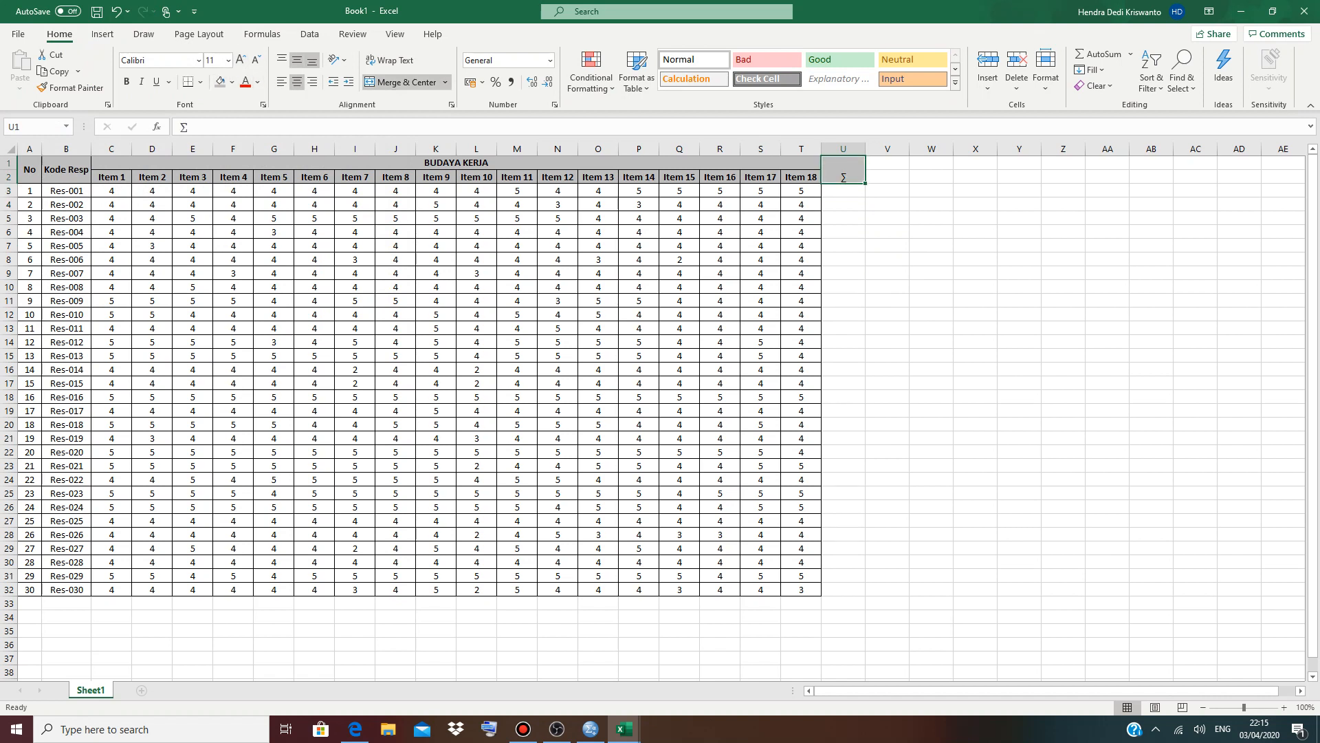
left_click(887, 259)
Sum C3:T3 in U3 with AutoSum and fill the formula down to U32 for all respondents.
left_click(843, 190)
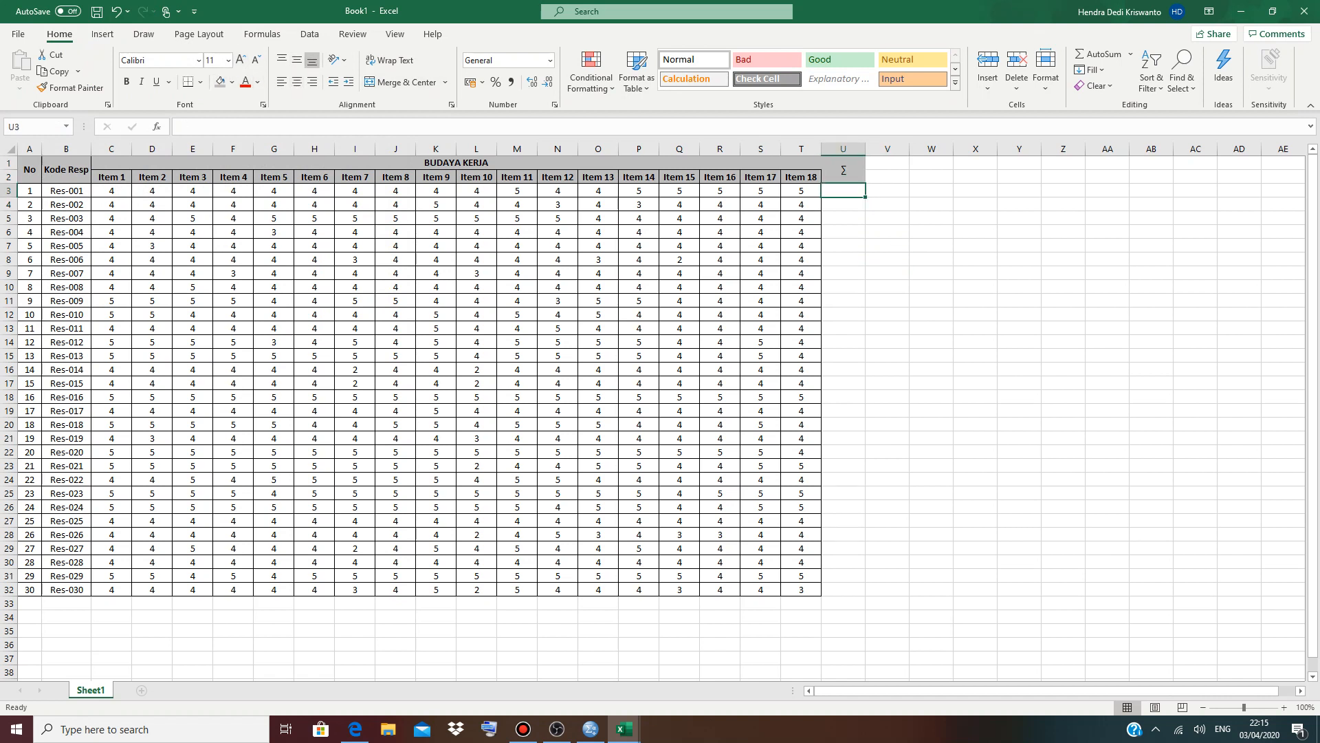
left_click(1099, 54)
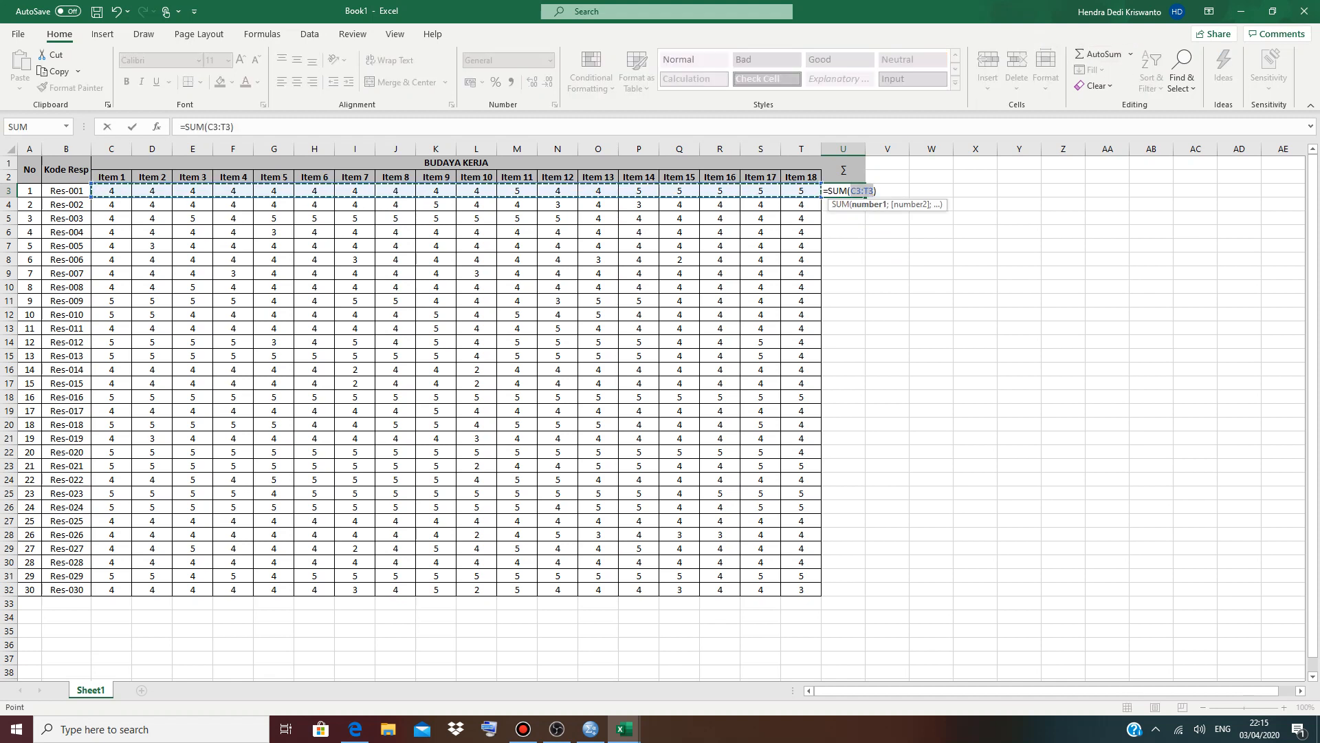
key("Return")
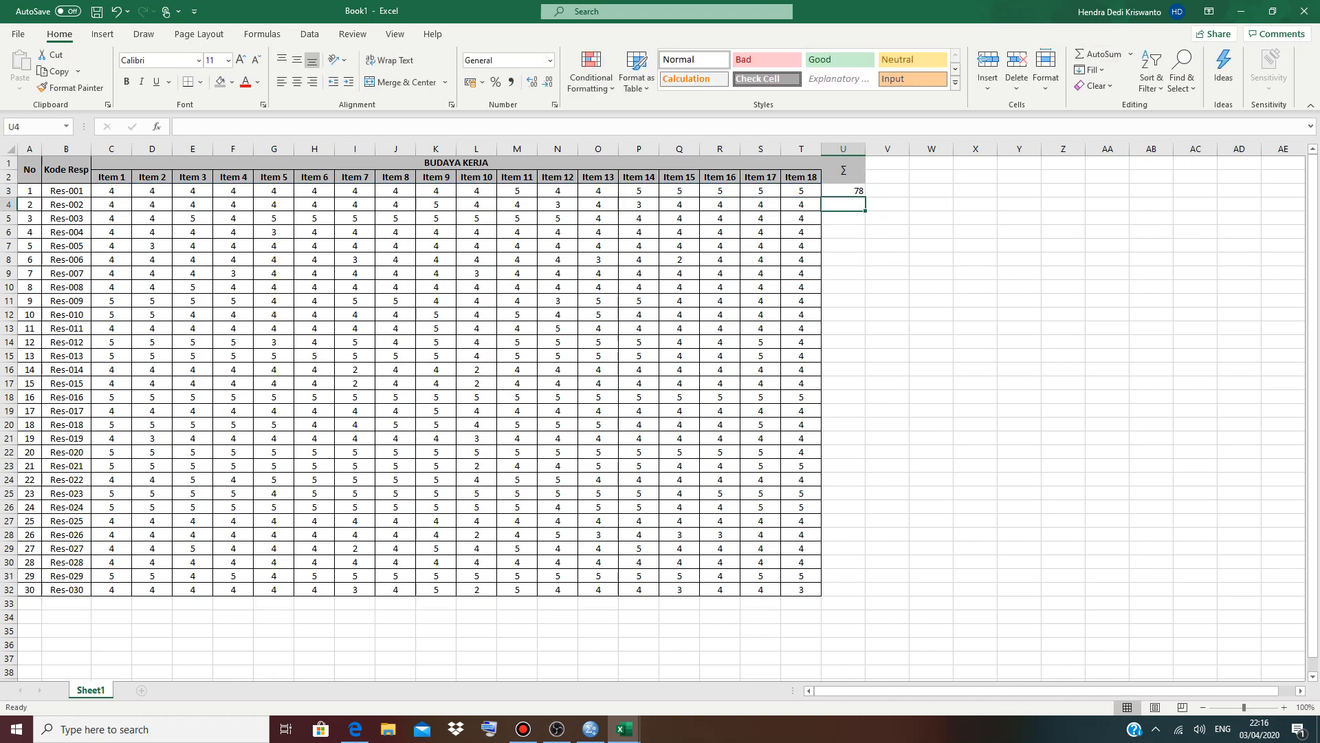
left_click(843, 191)
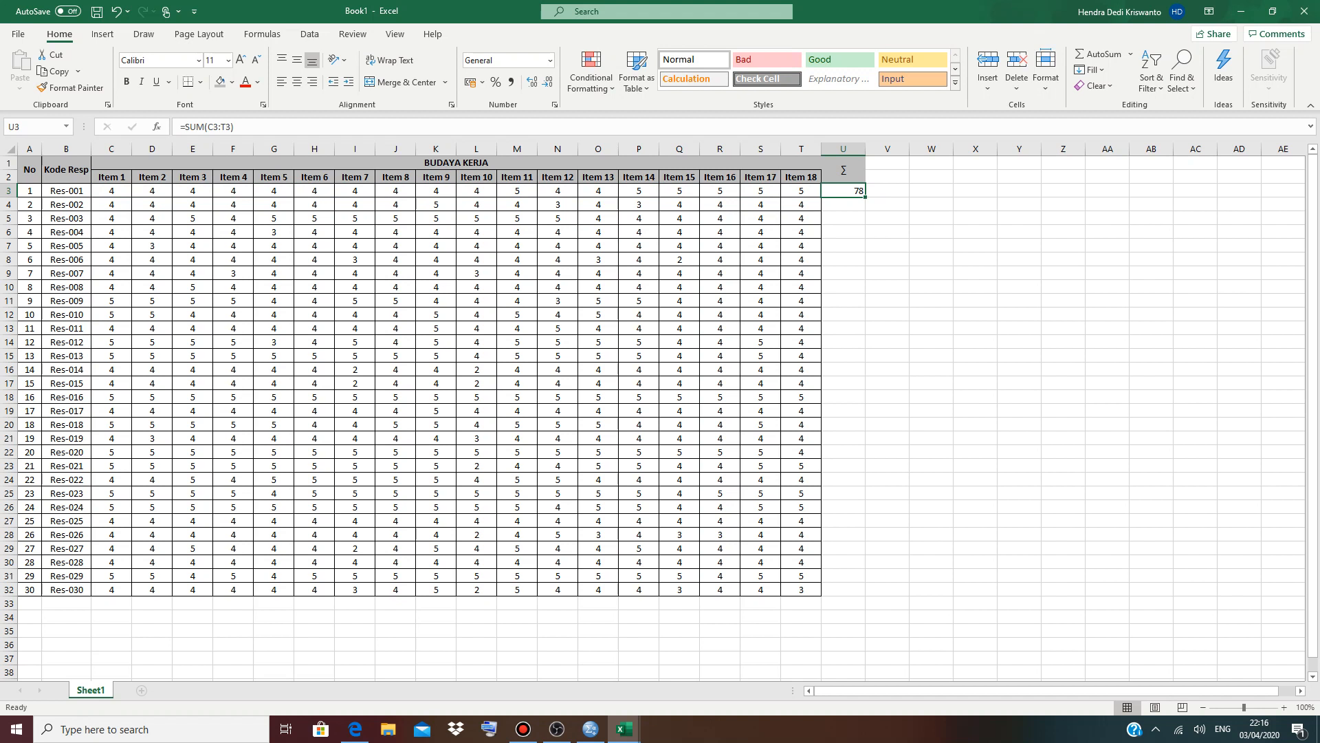
left_click_drag(865, 197, 865, 595)
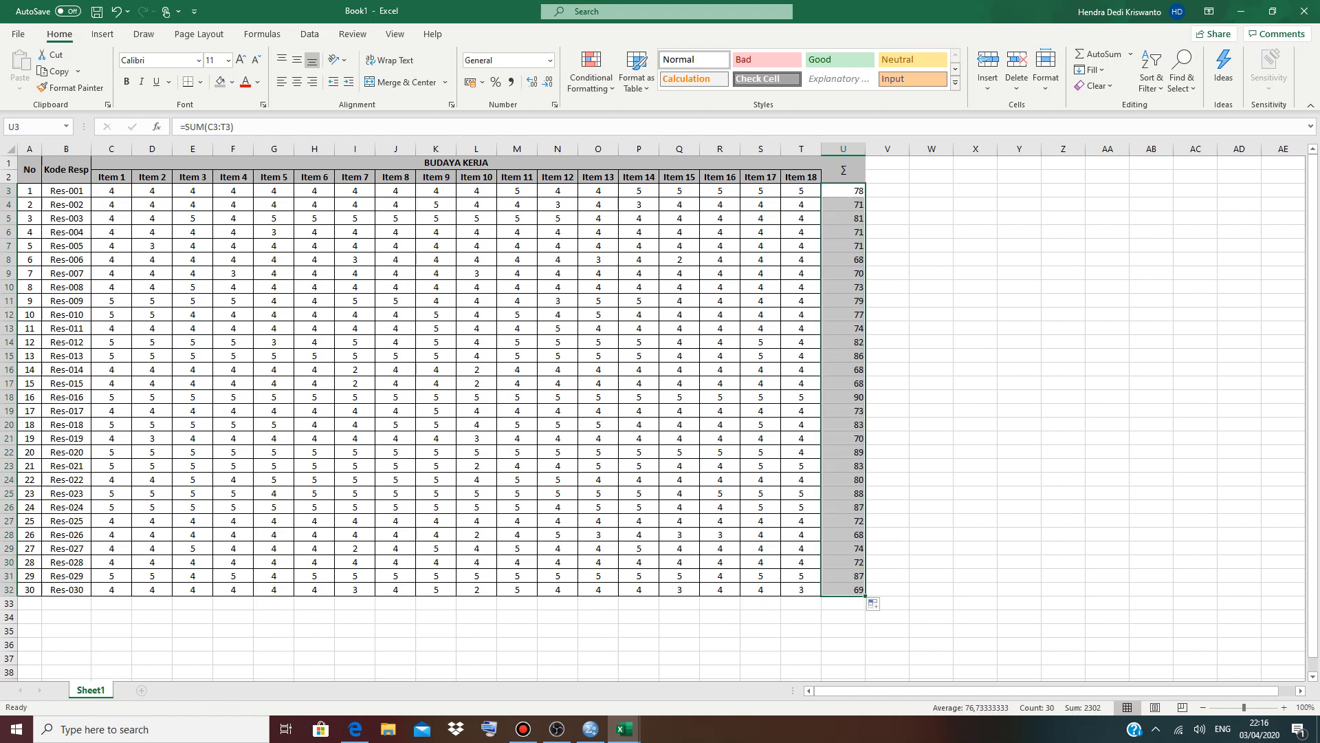
left_click(931, 356)
Apply all borders to the whole table A1:U32, including the new ∑ column.
left_click_drag(29, 162, 887, 575)
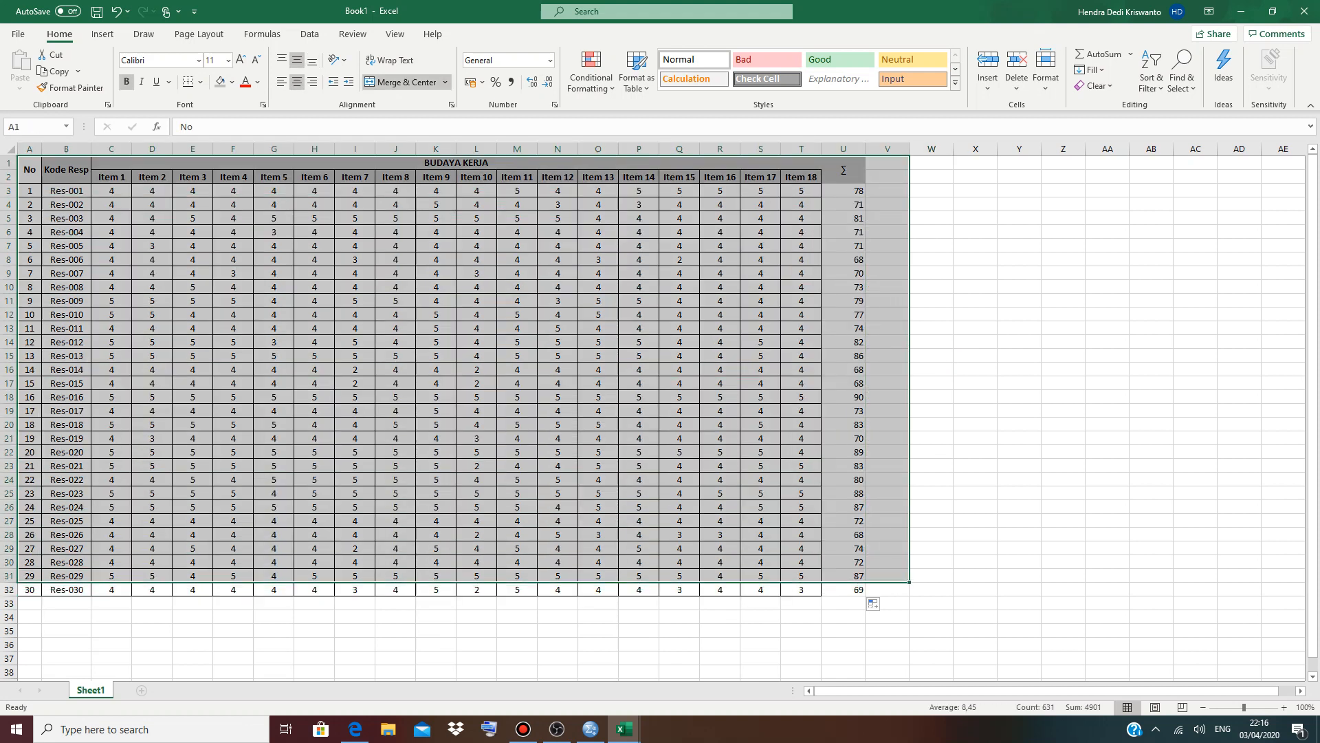
left_click(843, 590, "shift")
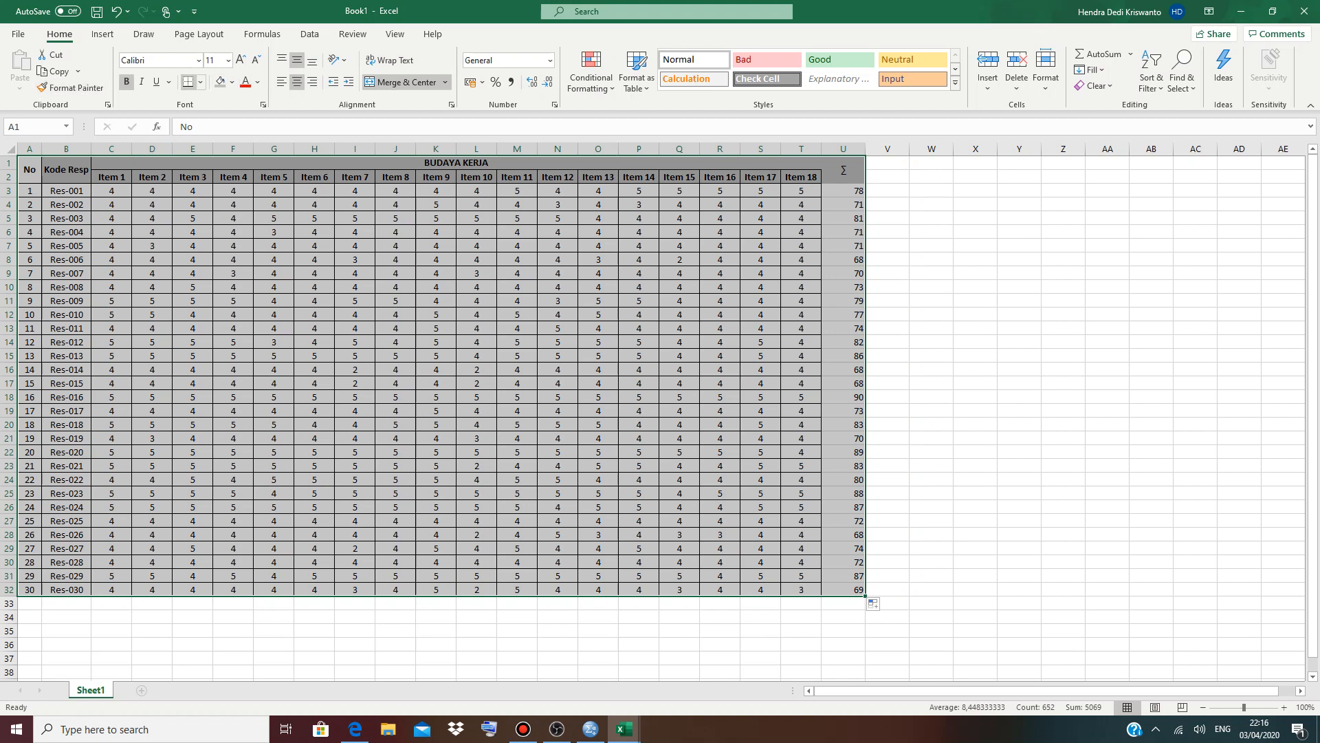
left_click(200, 82)
left_click(227, 218)
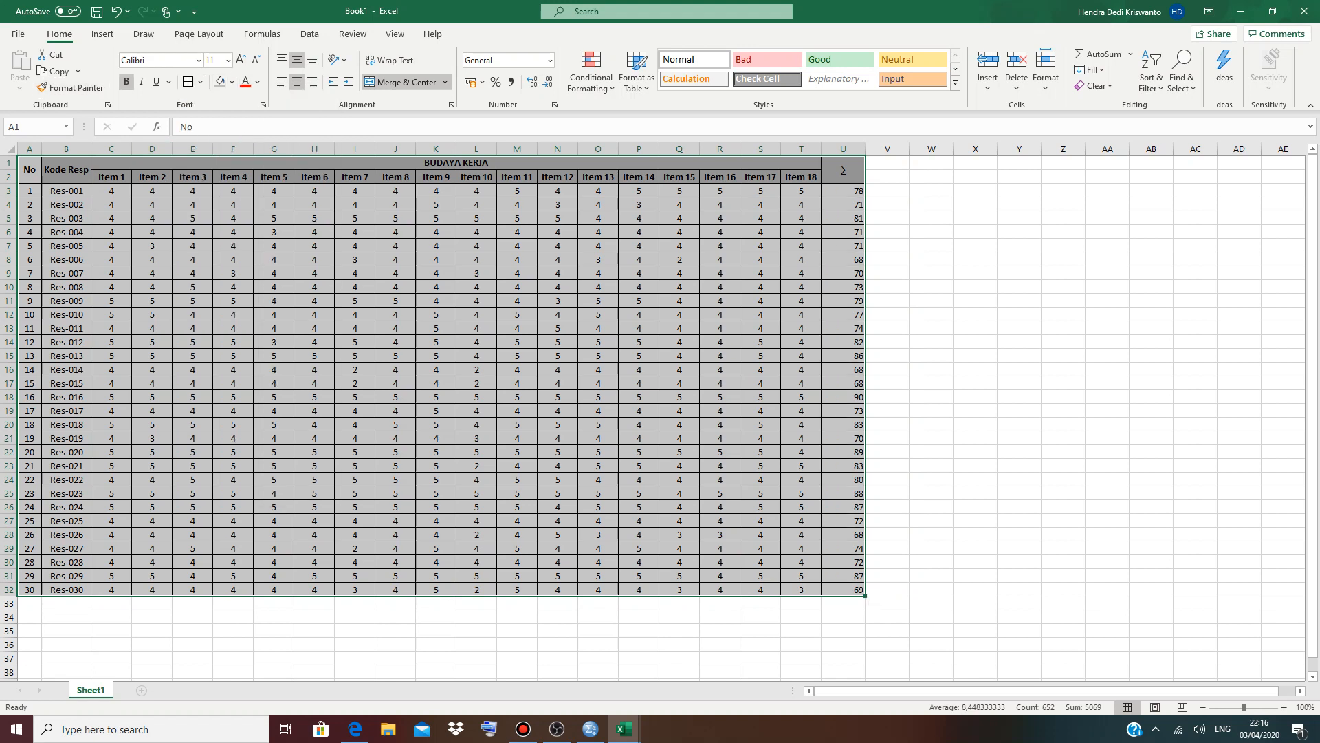
left_click(975, 300)
Centre the contents of column U horizontally and make its ∑ header bold.
left_click(843, 149)
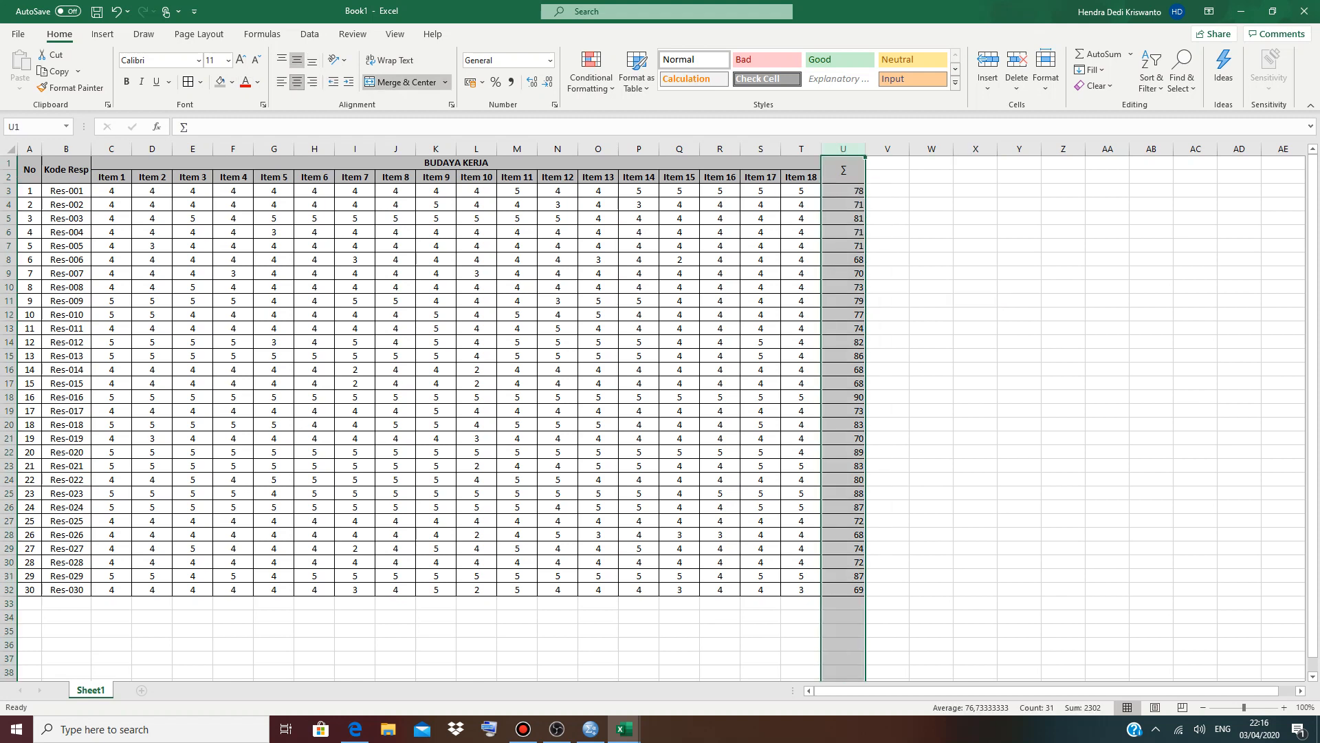
left_click(297, 82)
left_click_drag(975, 246, 975, 235)
left_click(843, 169)
left_click(126, 81)
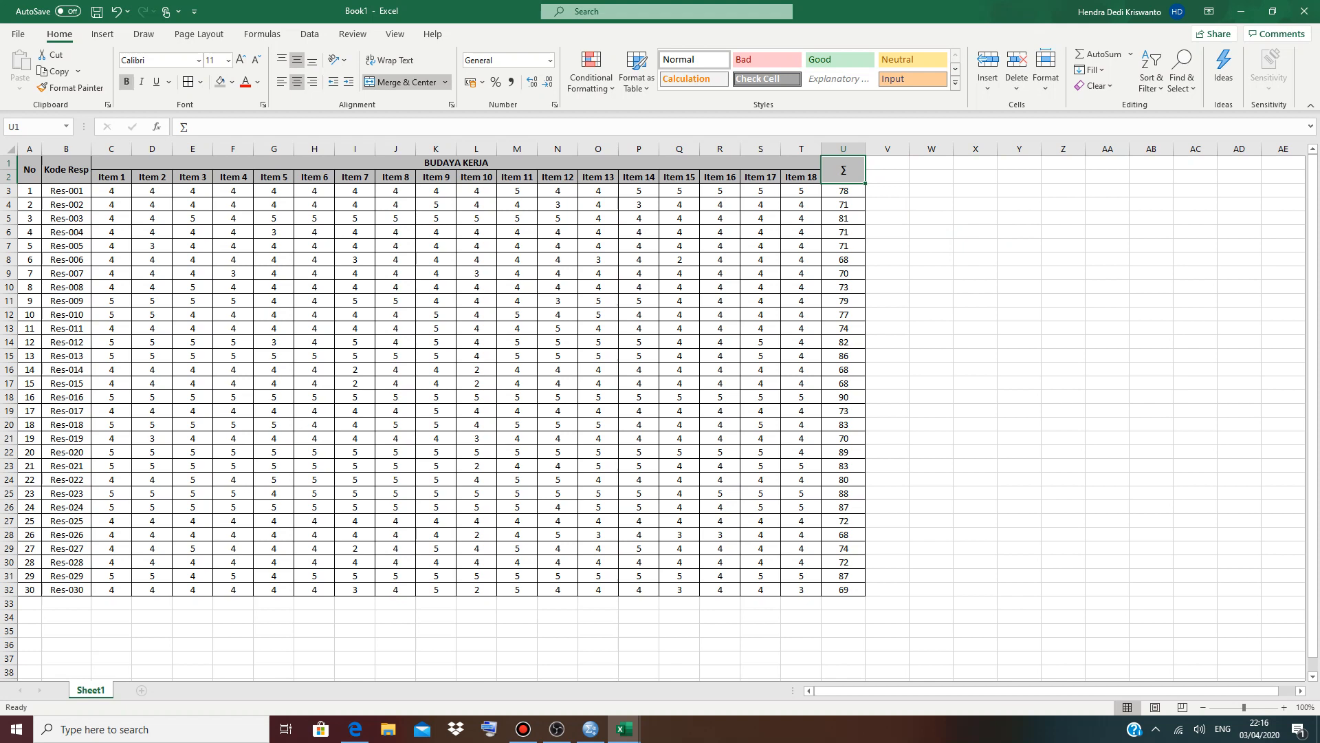
left_click_drag(975, 189, 975, 179)
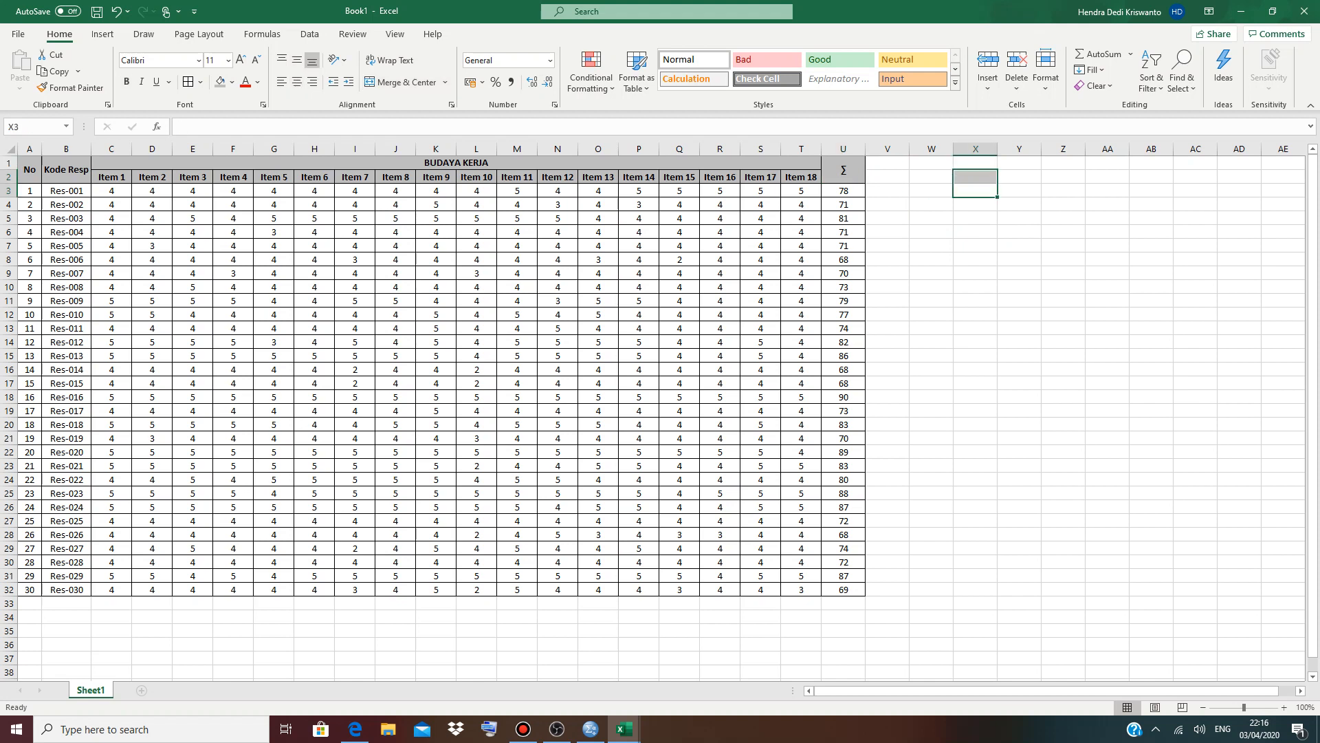
left_click(590, 729)
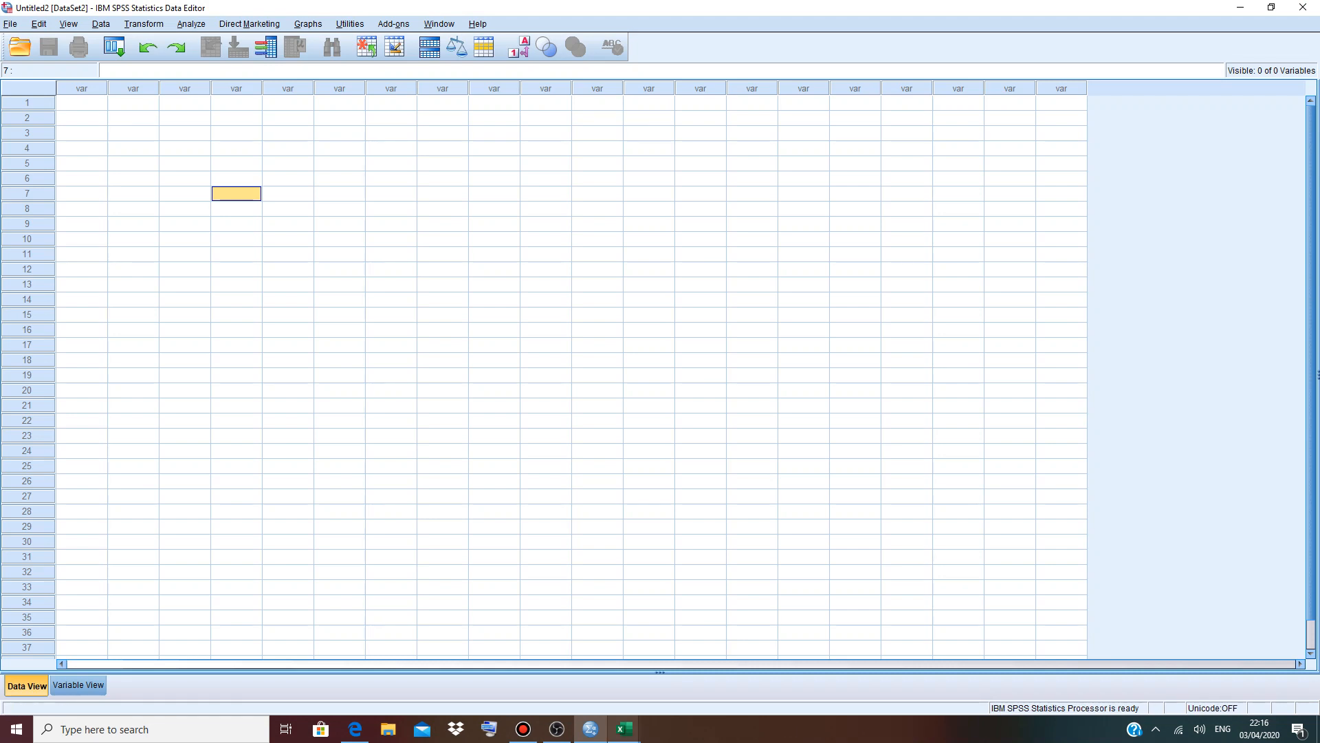
mouse_move(624, 729)
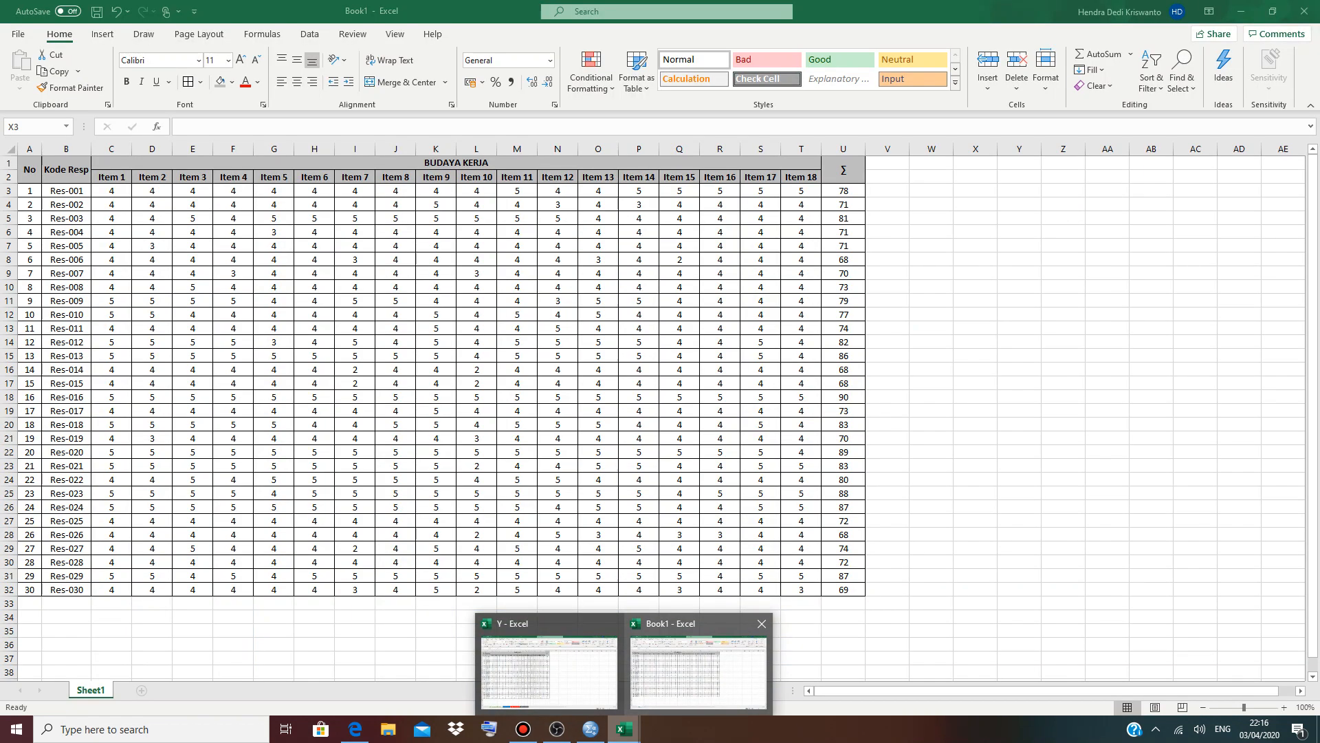
left_click(698, 670)
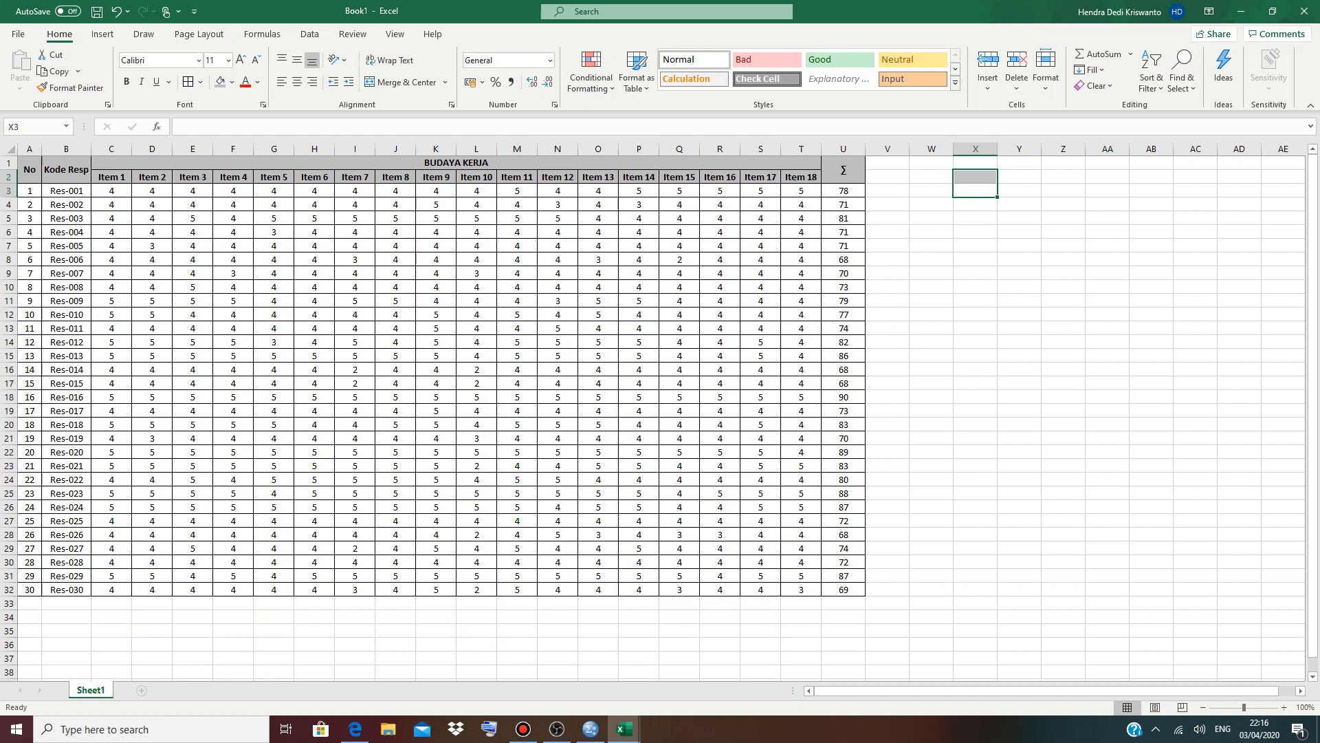
Copy the item scores and row totals in C3:U32, leaving out the headers and respondent codes.
left_click(112, 191)
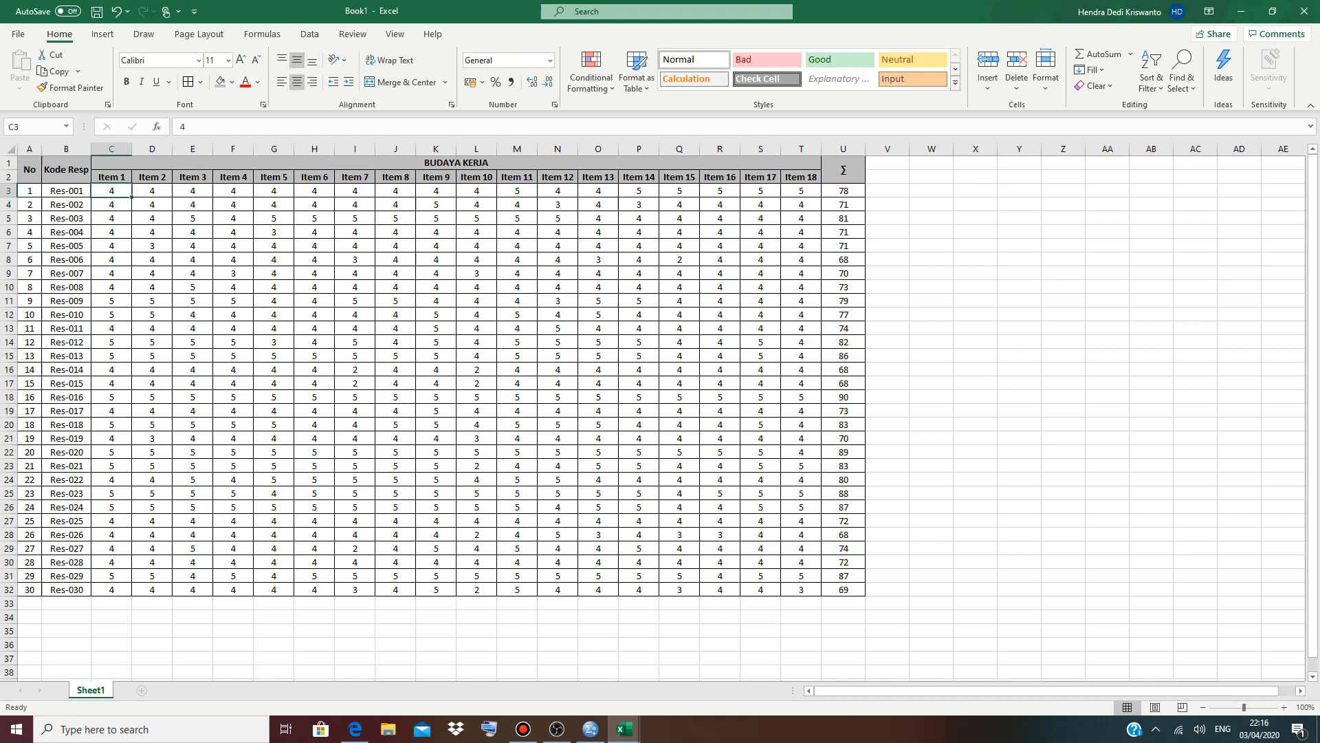
left_click_drag(111, 192, 844, 590)
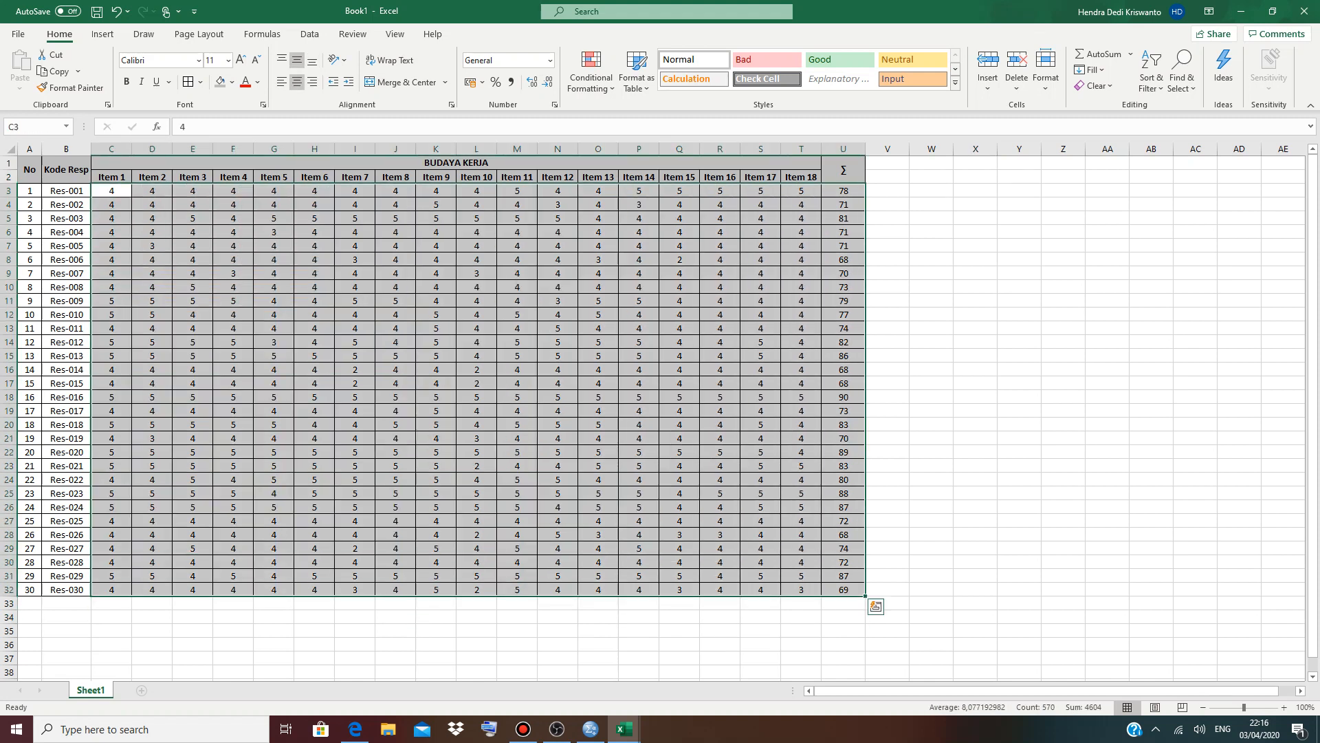
key("ctrl+c")
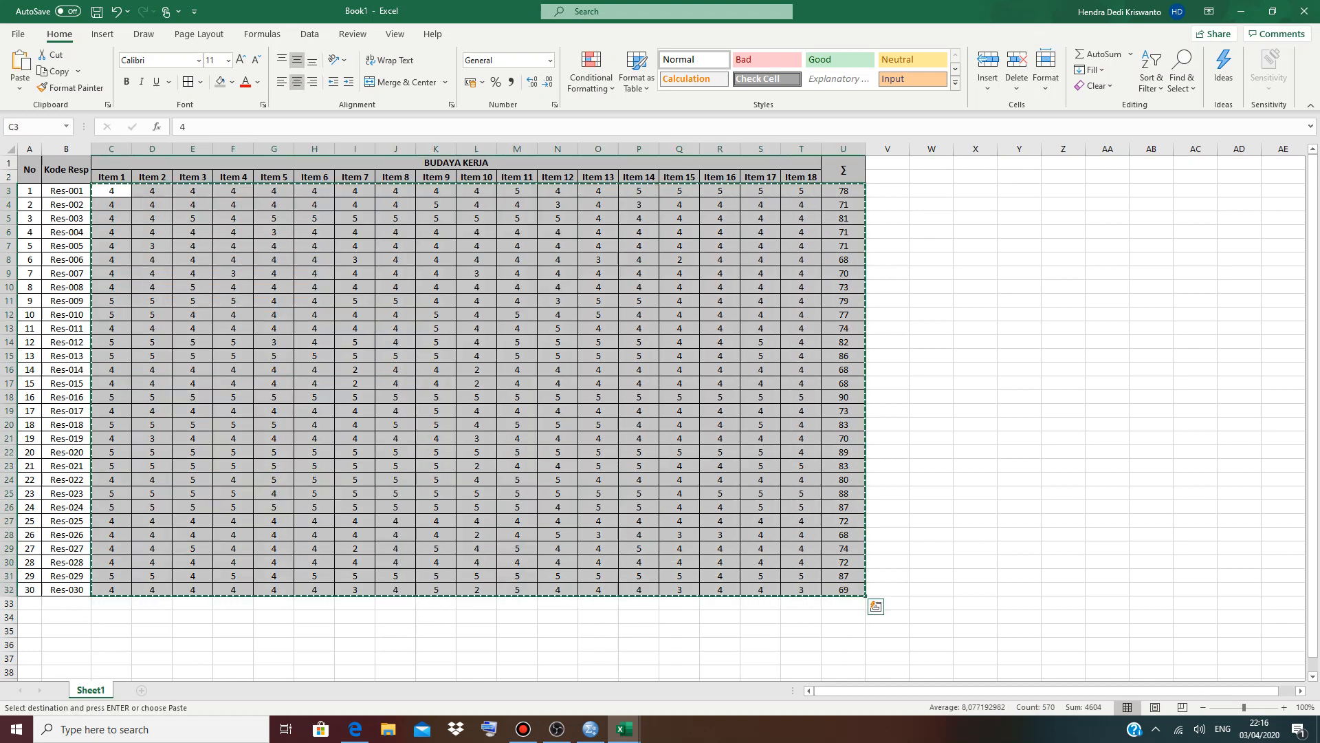
Switch to the SPSS Data Editor and paste the copied scores into Data View starting at row 1 of the first variable.
key("alt+Tab")
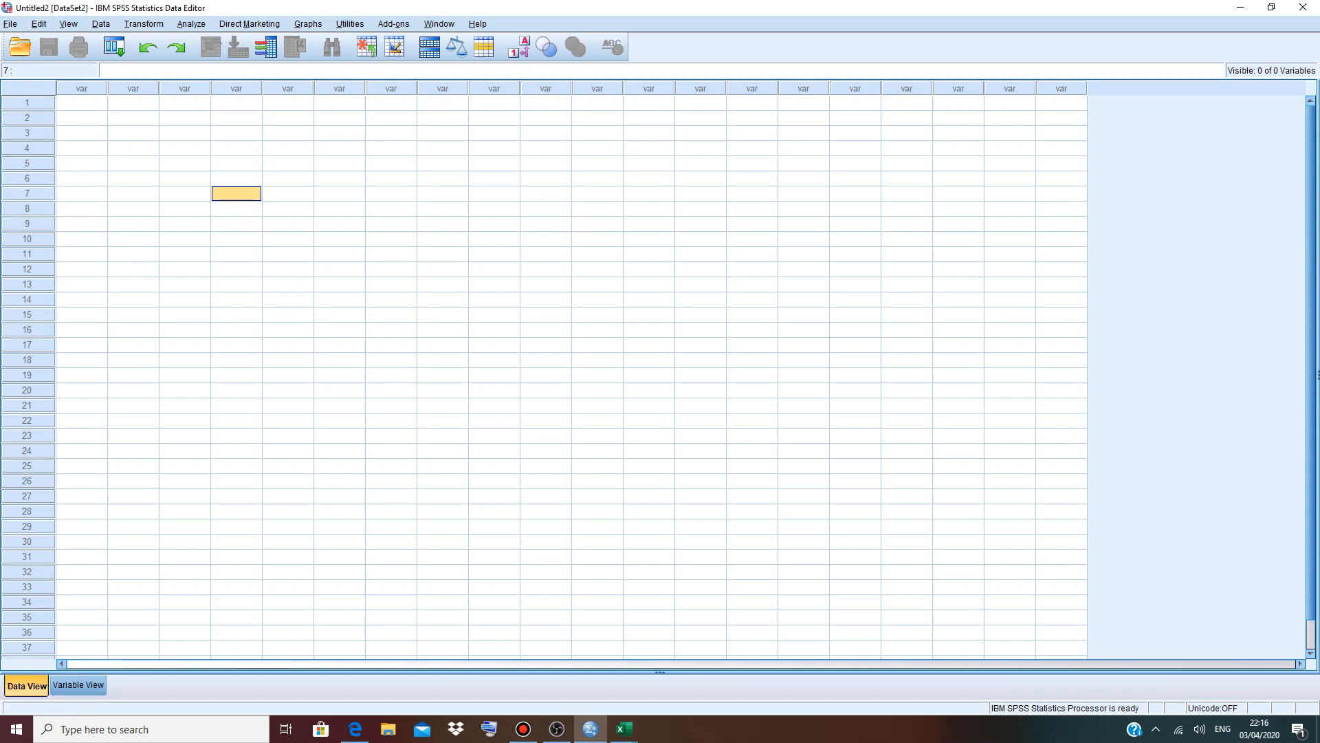
left_click(79, 684)
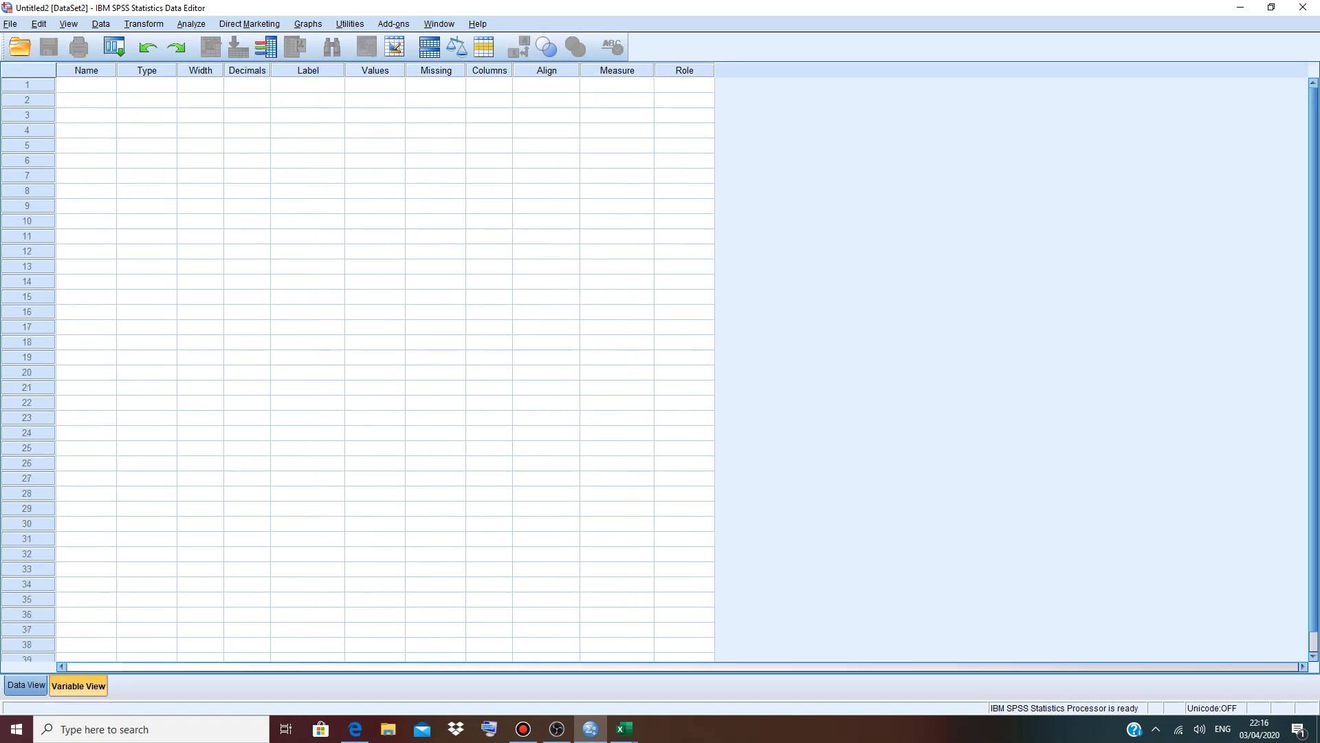
left_click(27, 685)
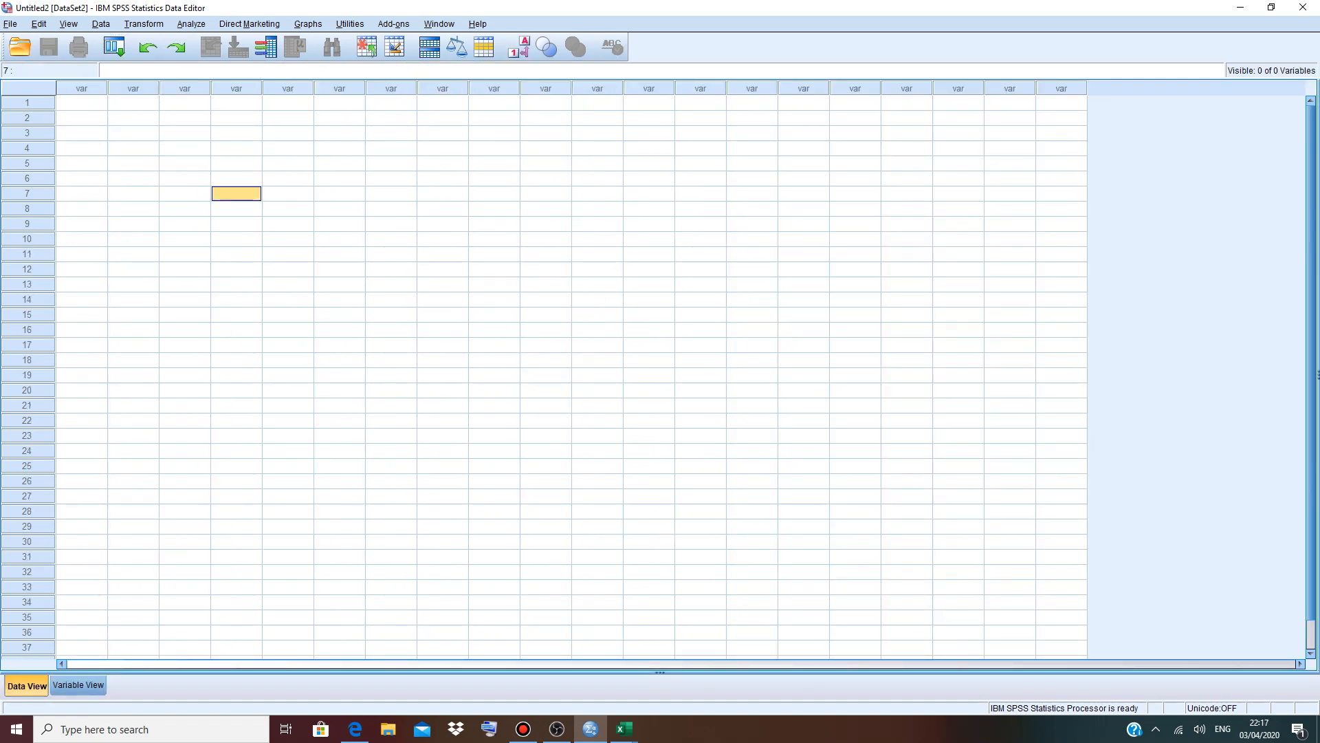
left_click(82, 103)
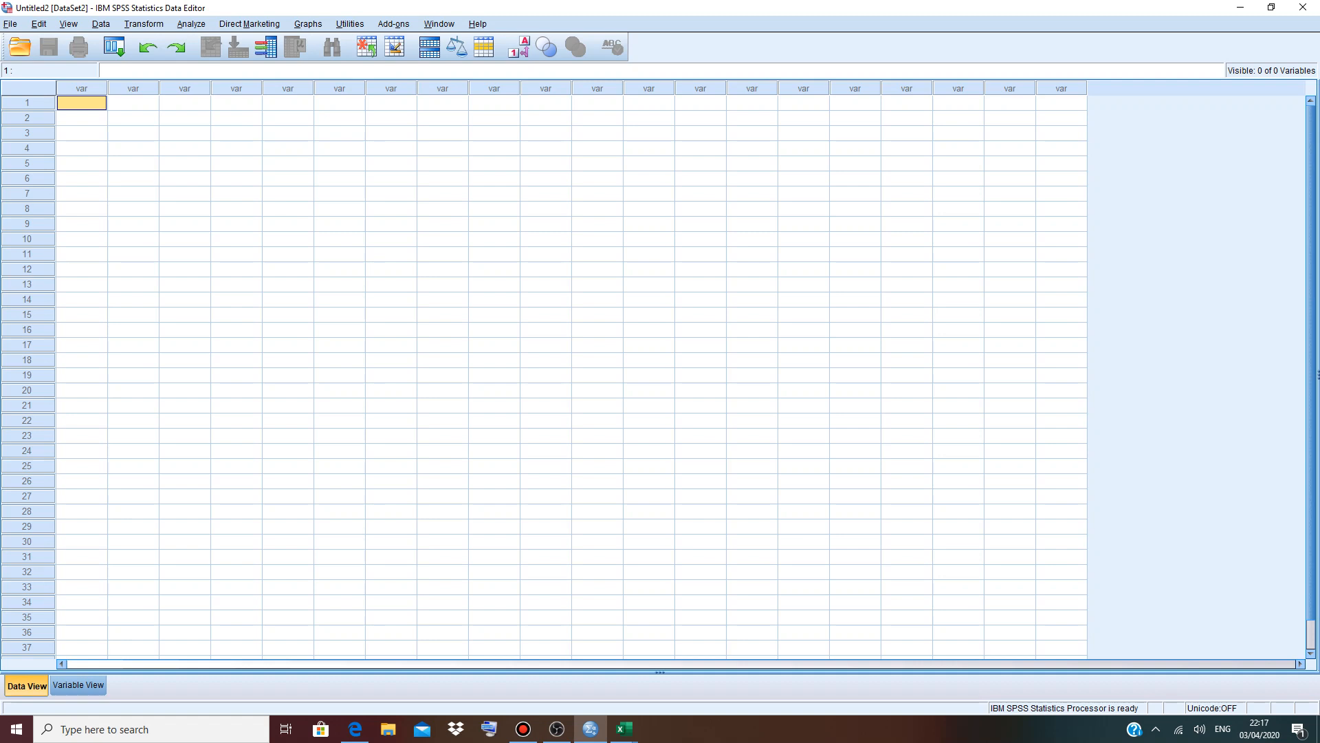
key("ctrl+v")
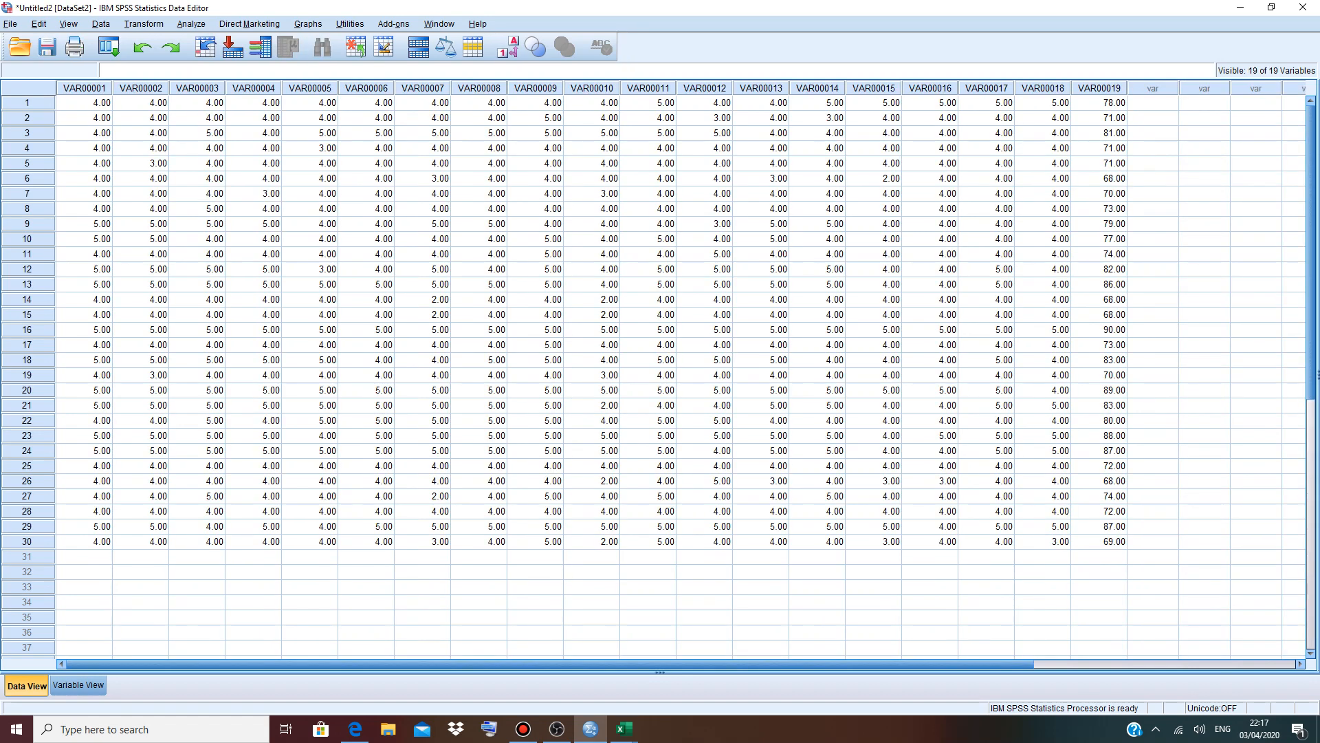
mouse_move(624, 729)
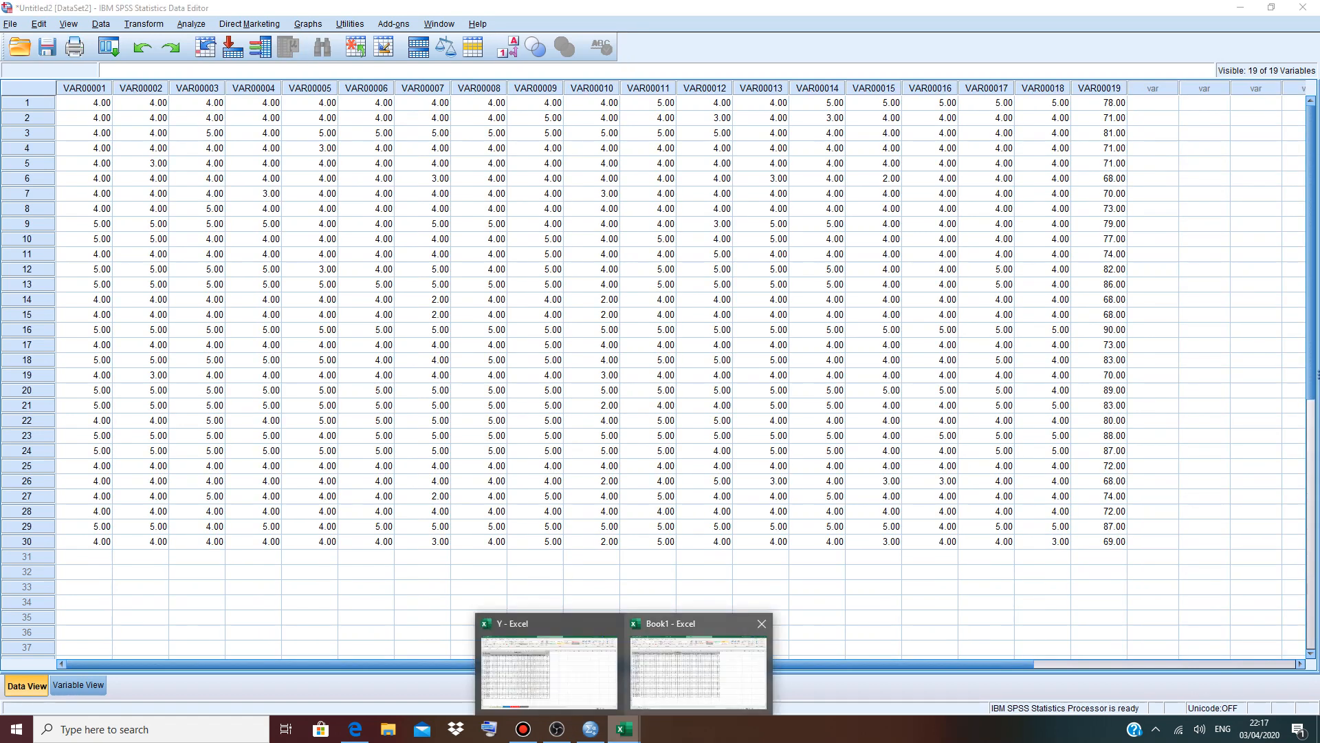
left_click(702, 660)
left_click(233, 342)
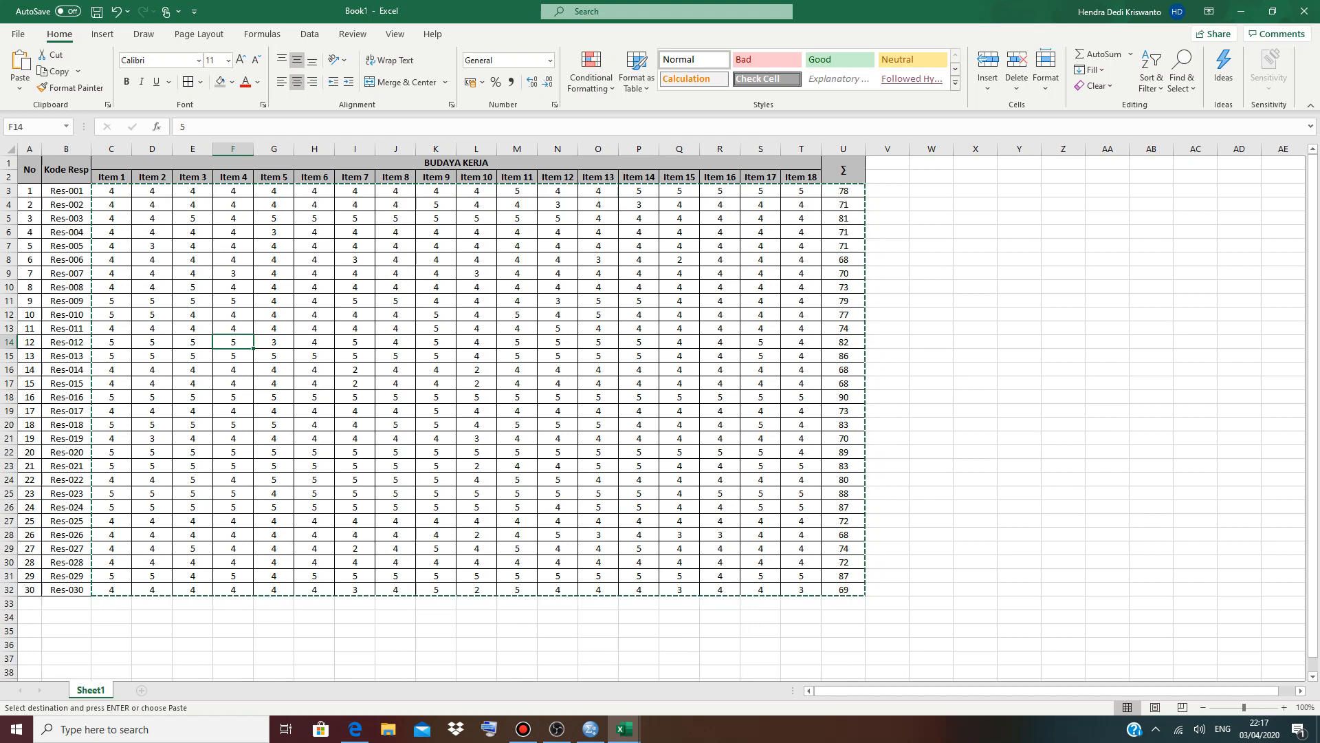
left_click(591, 729)
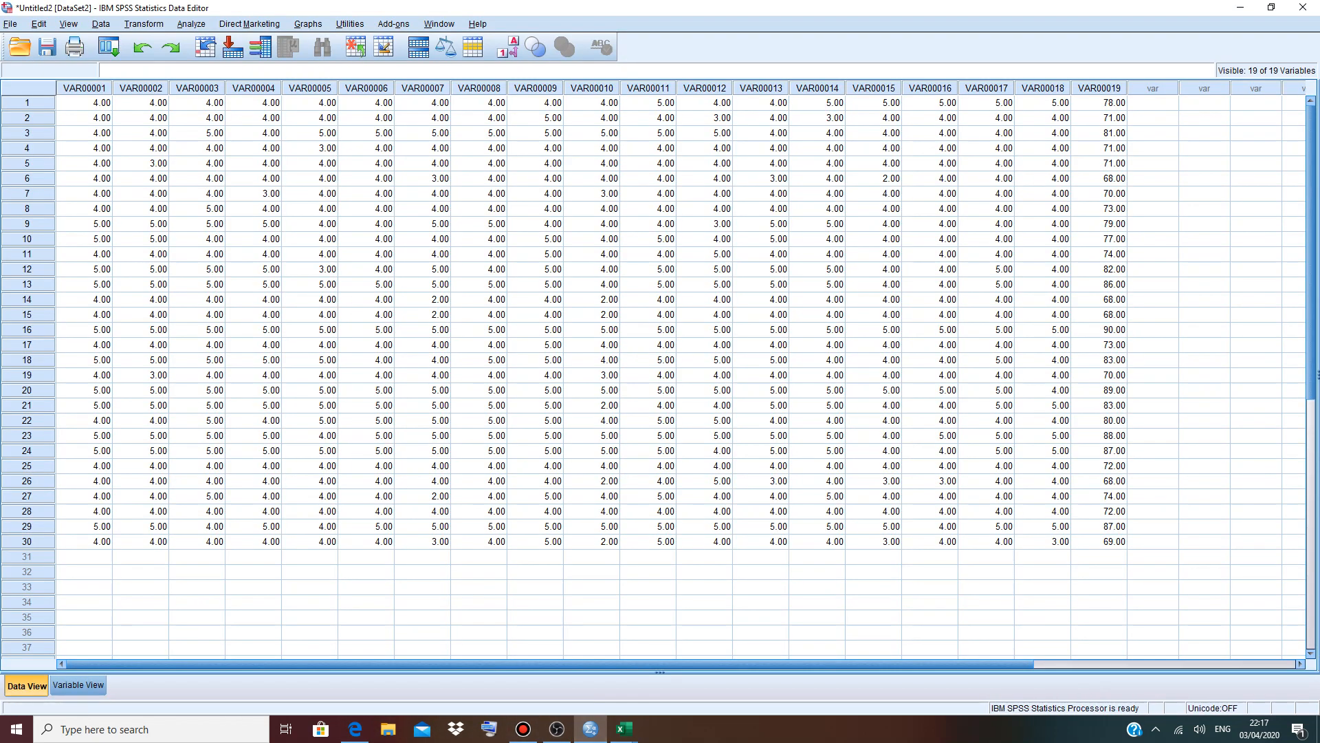
left_click(422, 179)
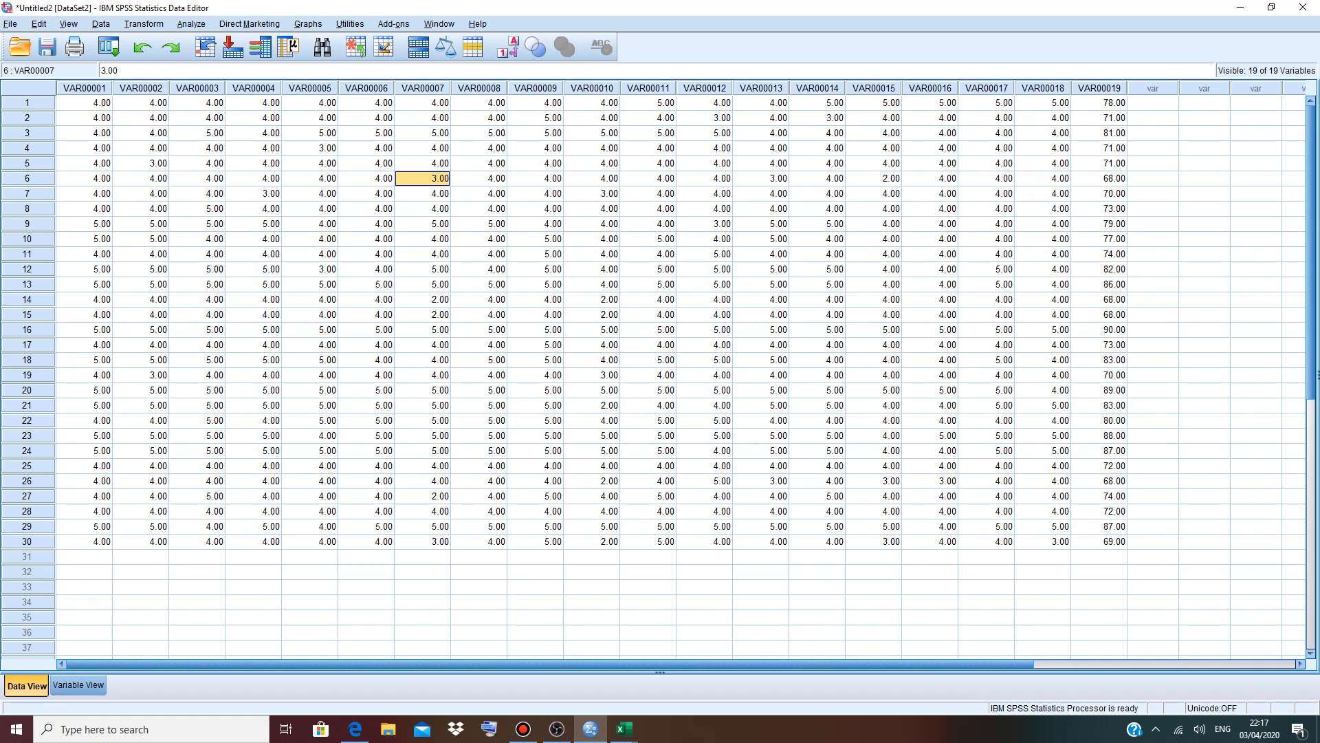
Rename the first variable as Item_1 in Variable View.
left_click(78, 685)
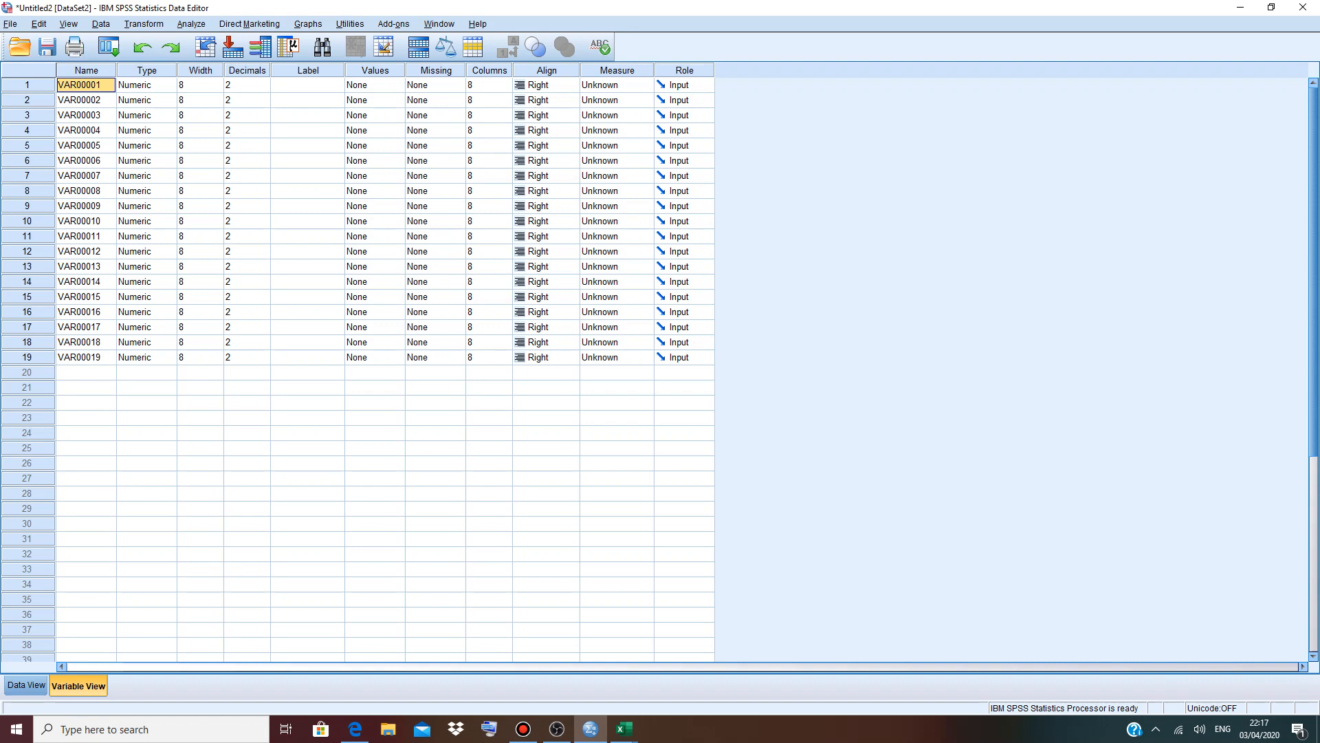
key("BackSpace")
type("Item")
key("BackSpace")
type("_1")
left_click(80, 100)
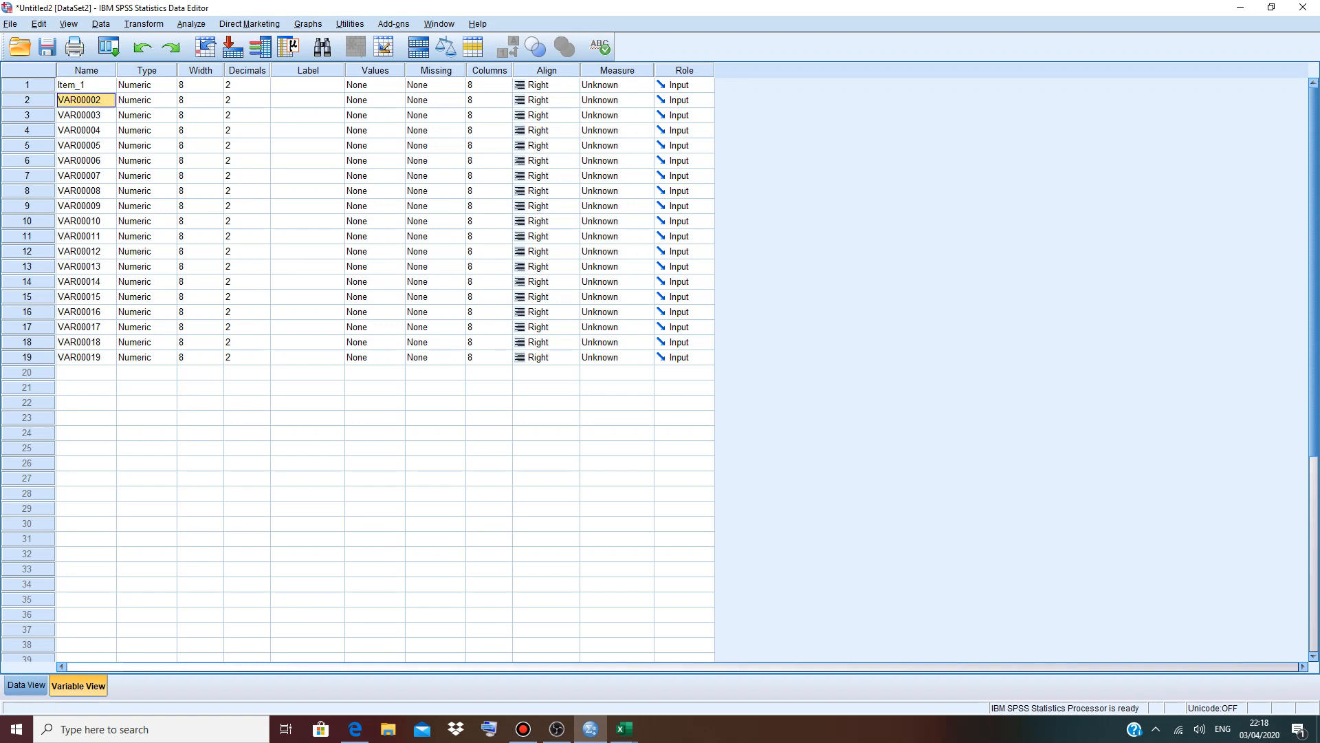
Switch to Excel, fill X5:X22 with the series Item_1 to Item_18, and copy the list.
left_click(624, 729)
left_click(698, 671)
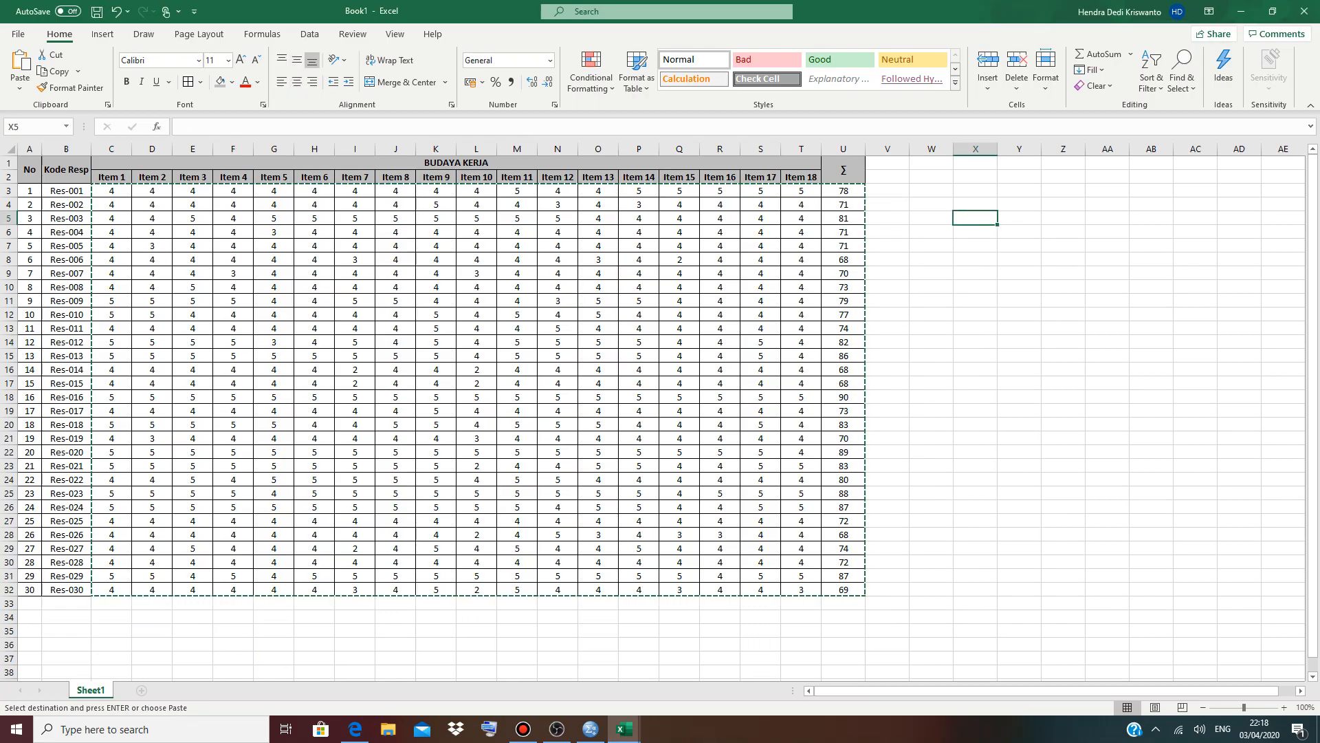
type("Item")
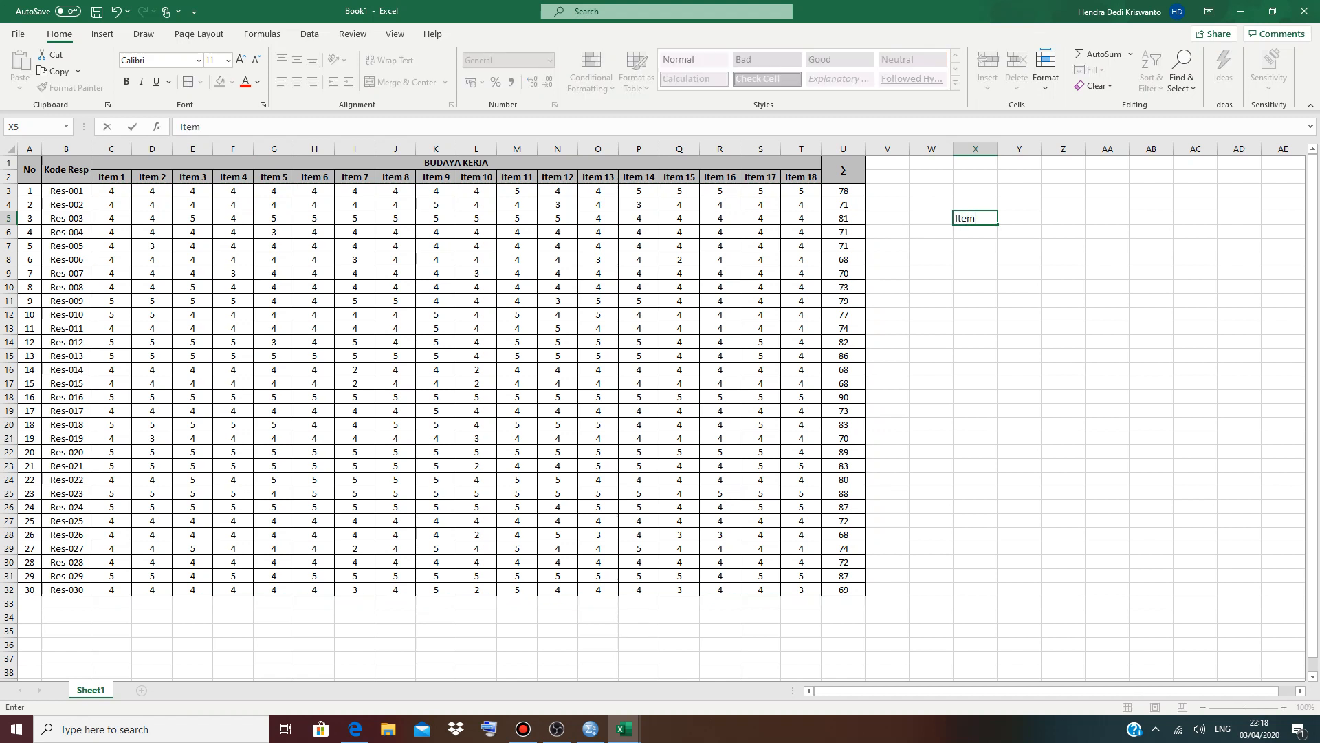
type("_1")
left_click_drag(997, 224, 997, 458)
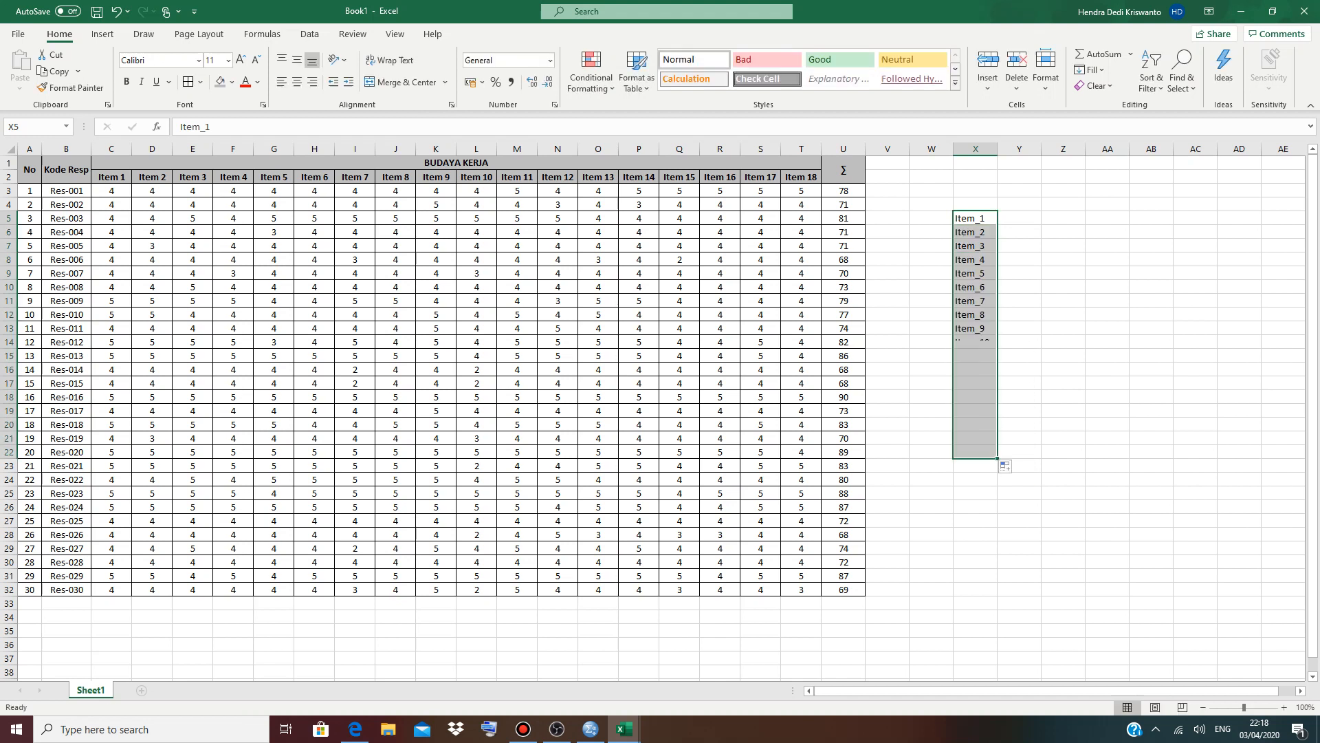
key("ctrl+c")
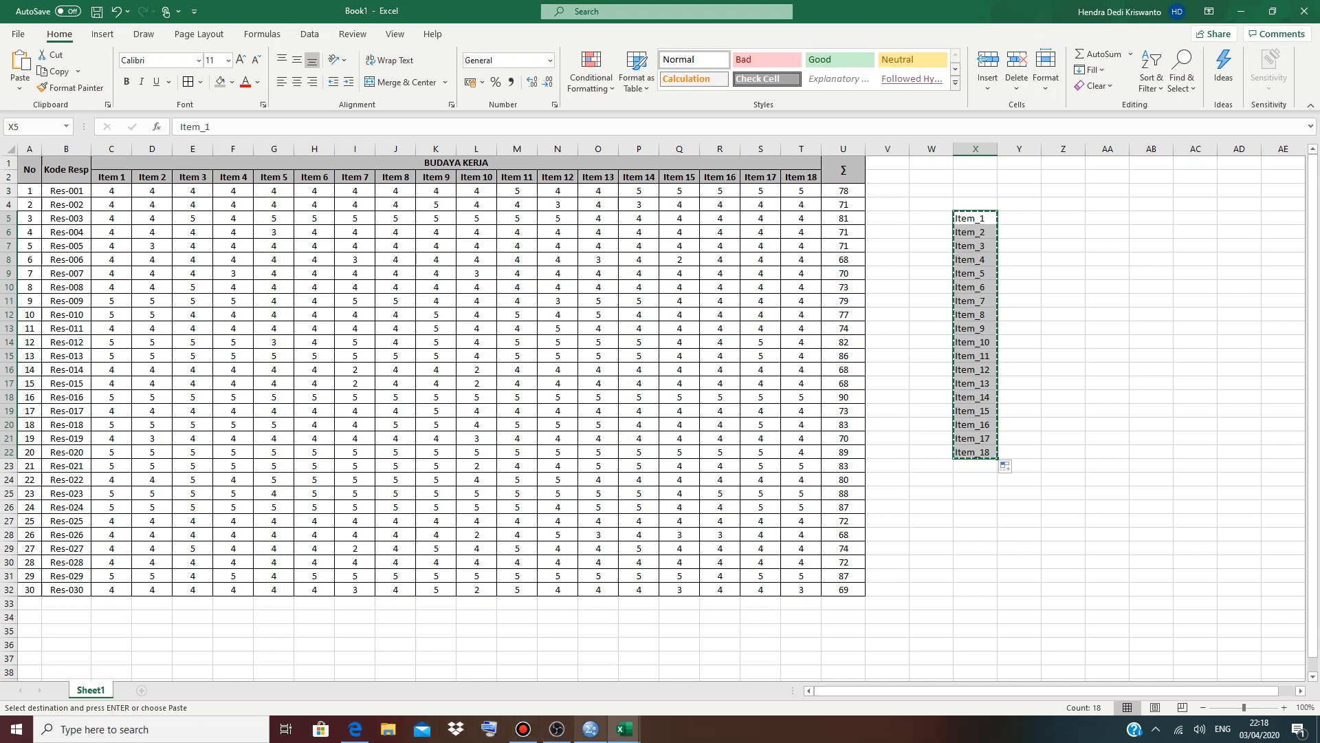
Switch back to the SPSS Data Editor and paste the copied item names over the first 18 variable names.
left_click(590, 729)
left_click(85, 84)
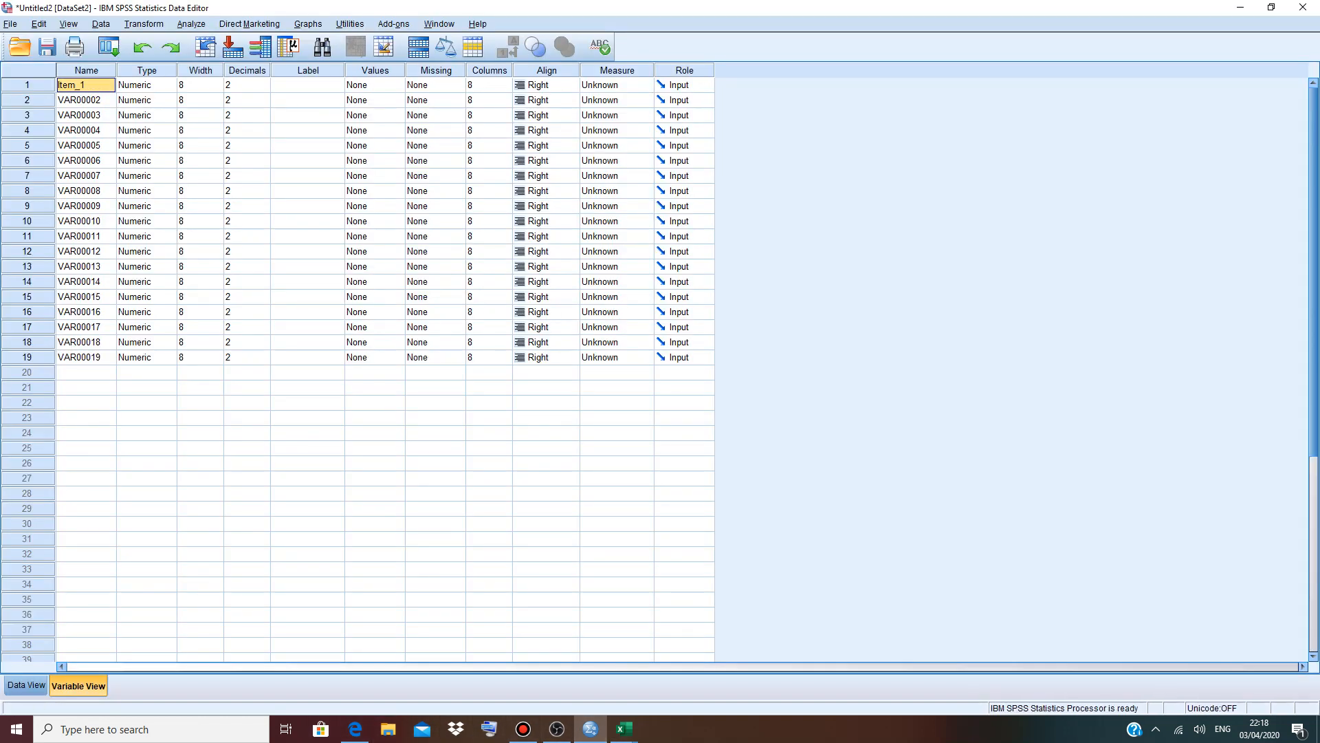
key("ctrl+v")
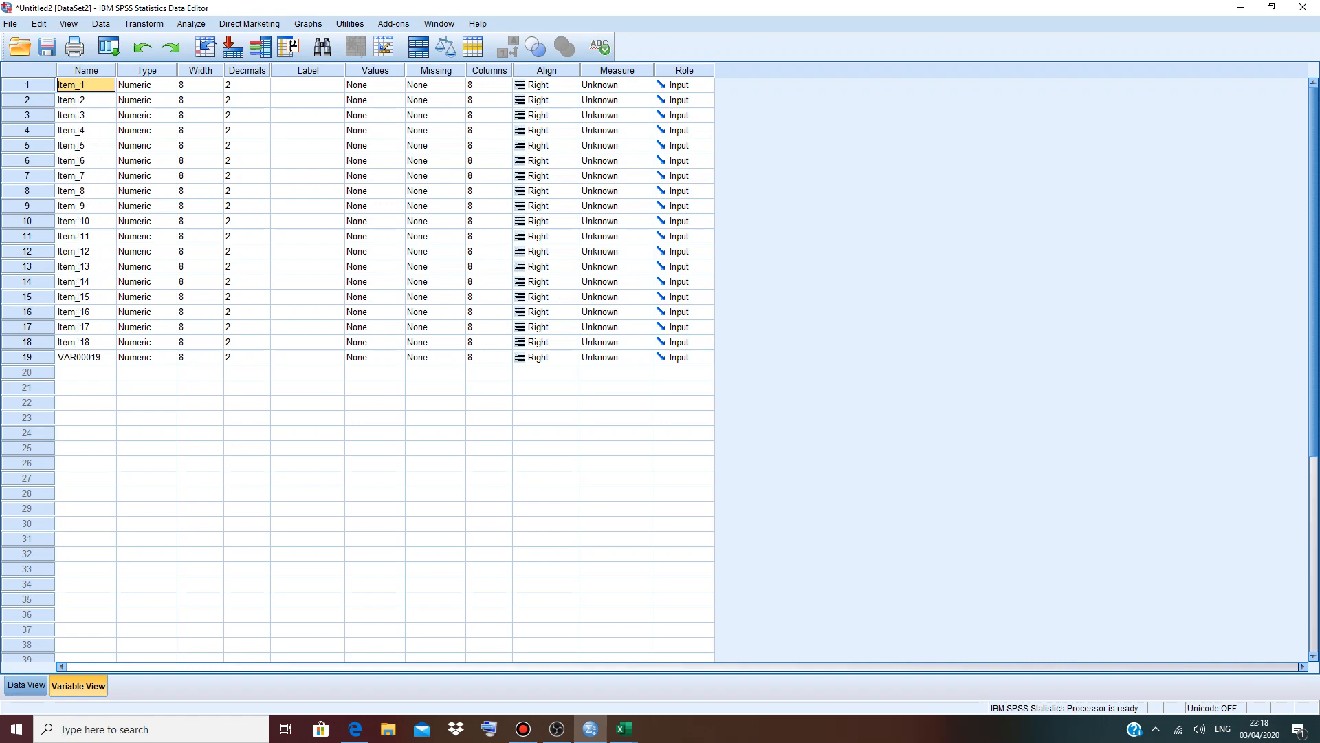
Rename the nineteenth variable as Skor_Total and return to Data View.
left_click(85, 357)
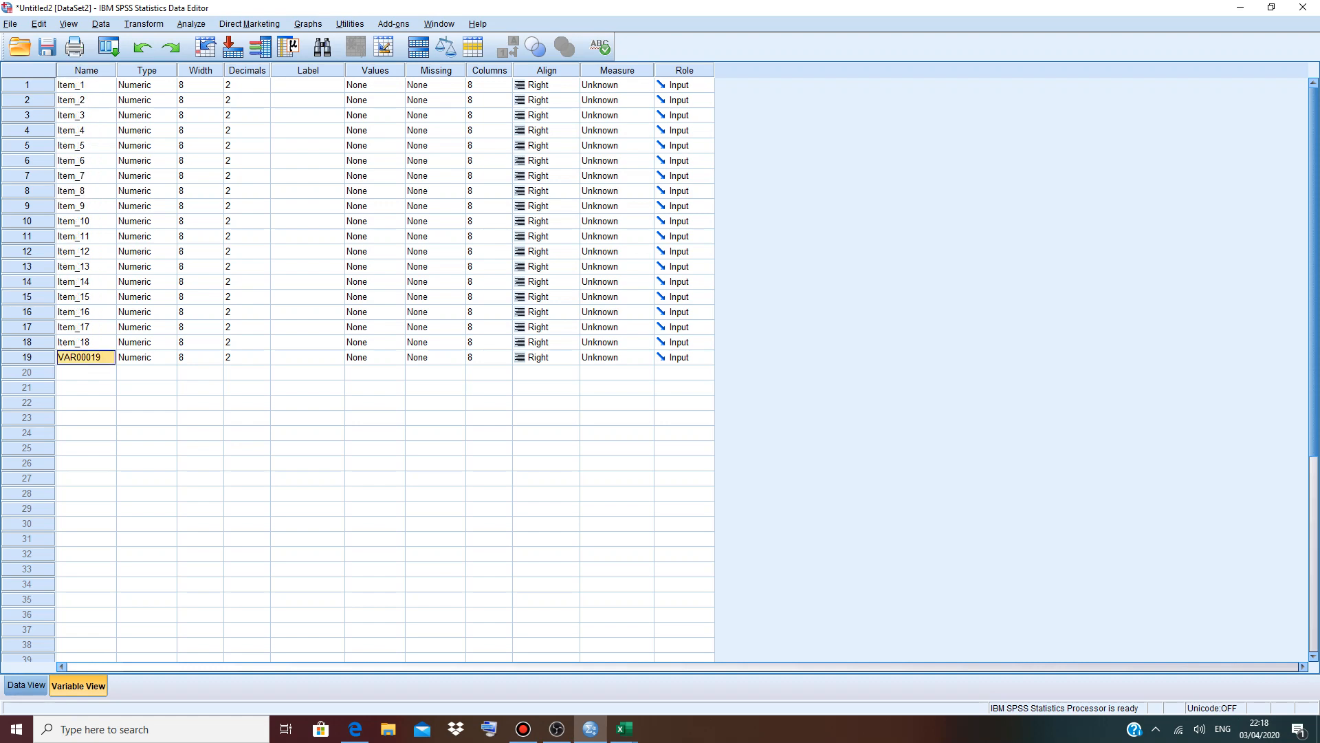
key("ctrl+t")
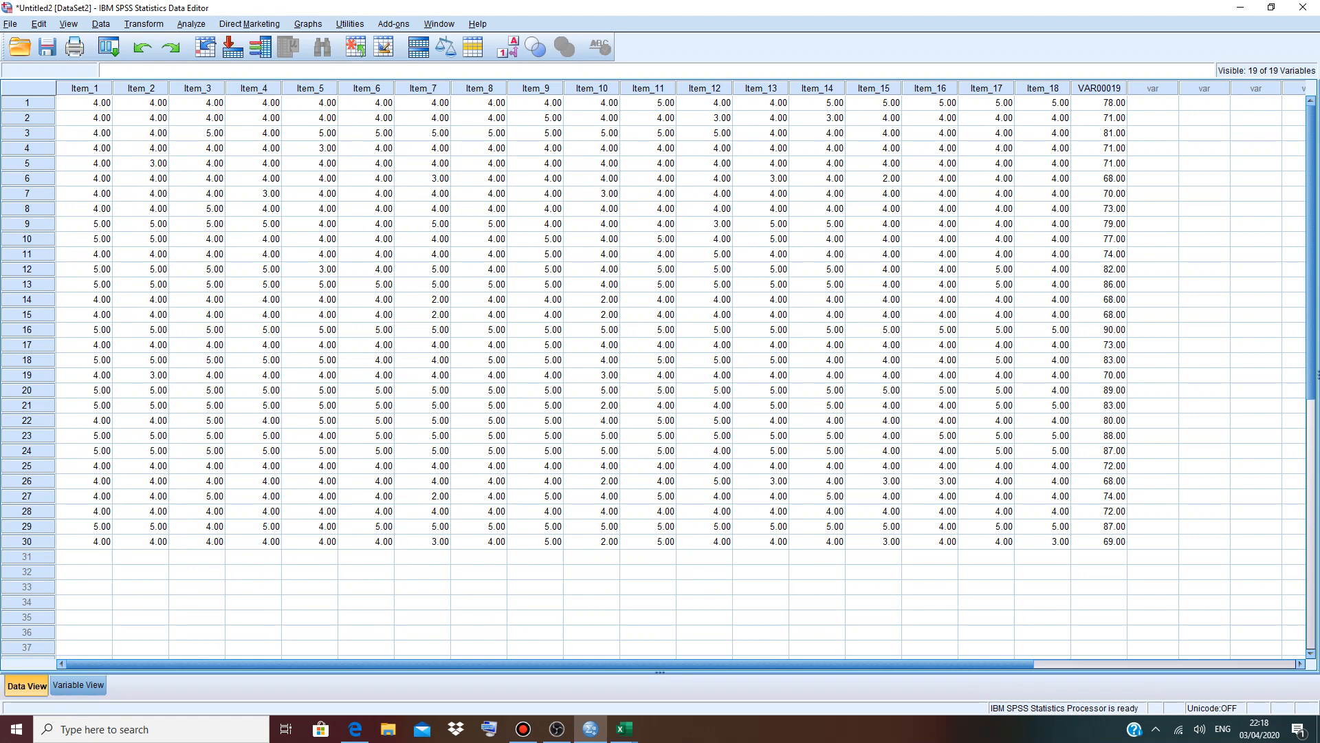
key("ctrl+t")
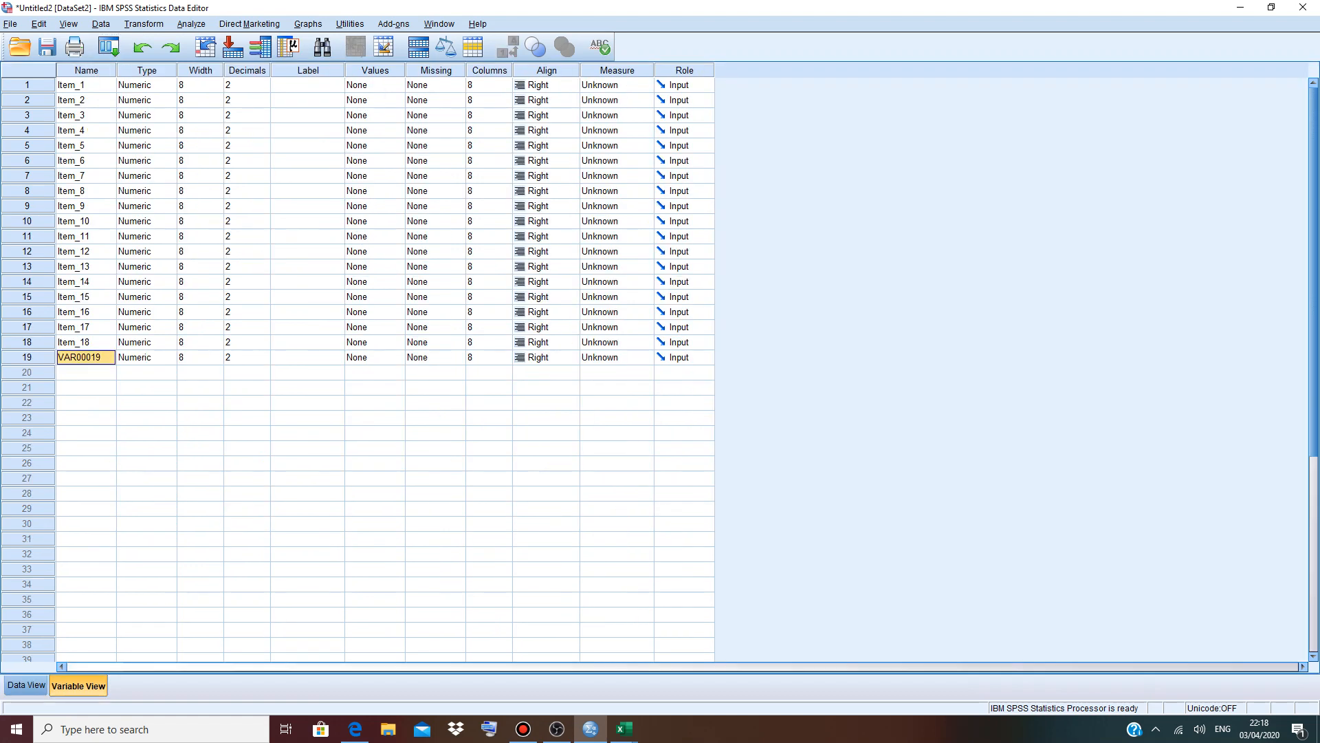
type("Skor_Total")
left_click(26, 686)
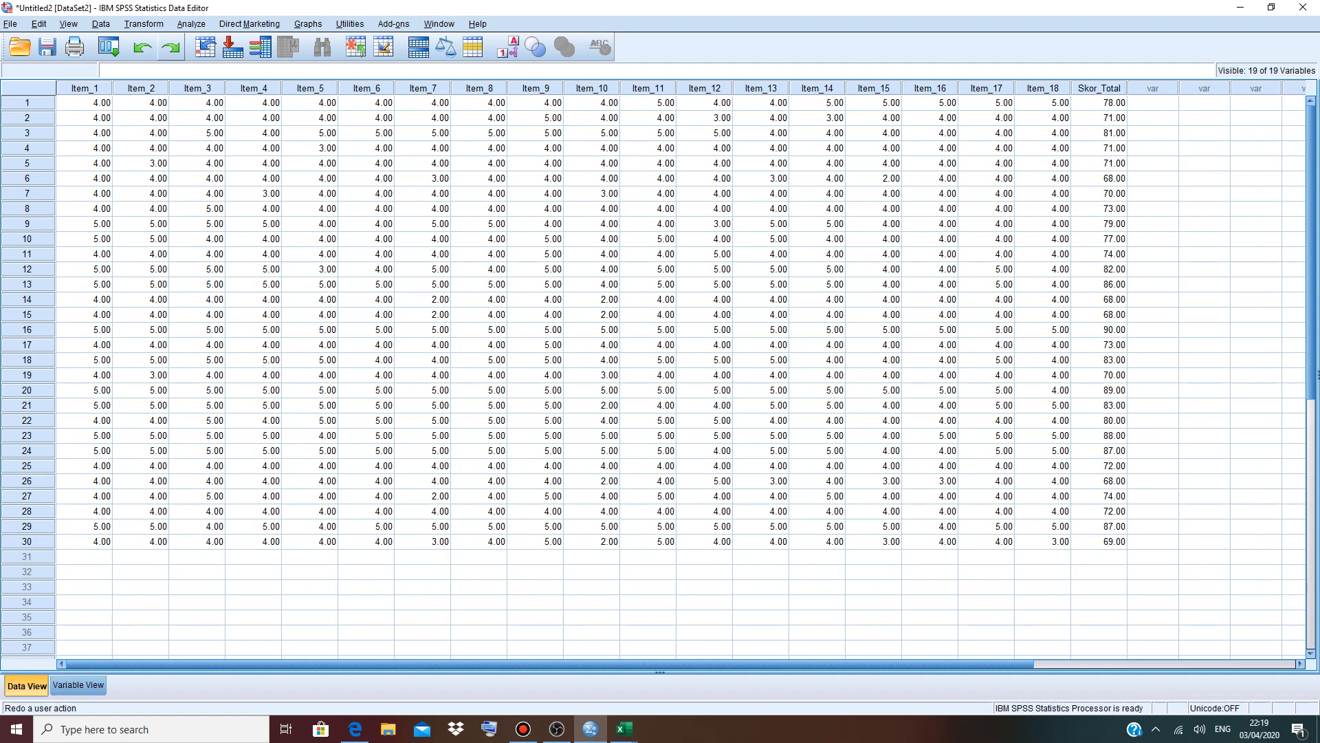
Run a two-tailed Pearson bivariate correlation on Item_1 to Item_18 and Skor_Total, flagging significant correlations.
left_click(191, 24)
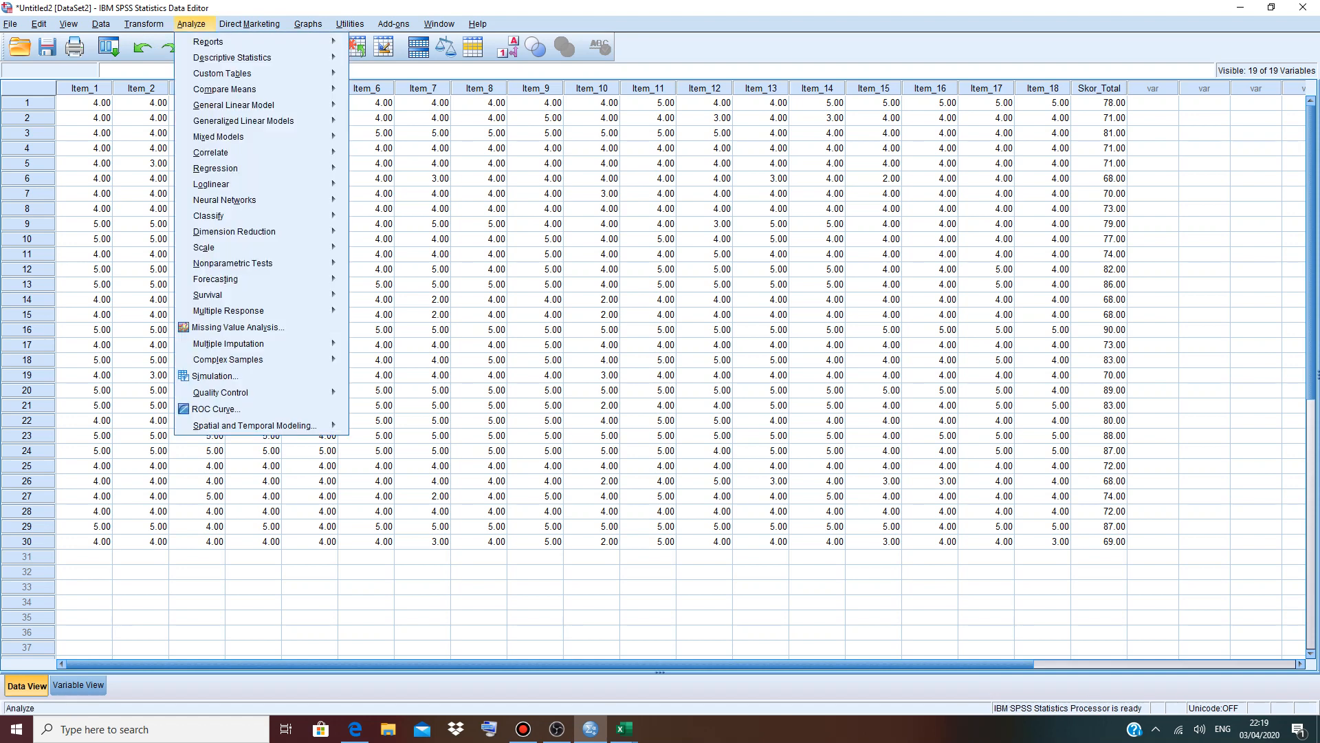
mouse_move(210, 152)
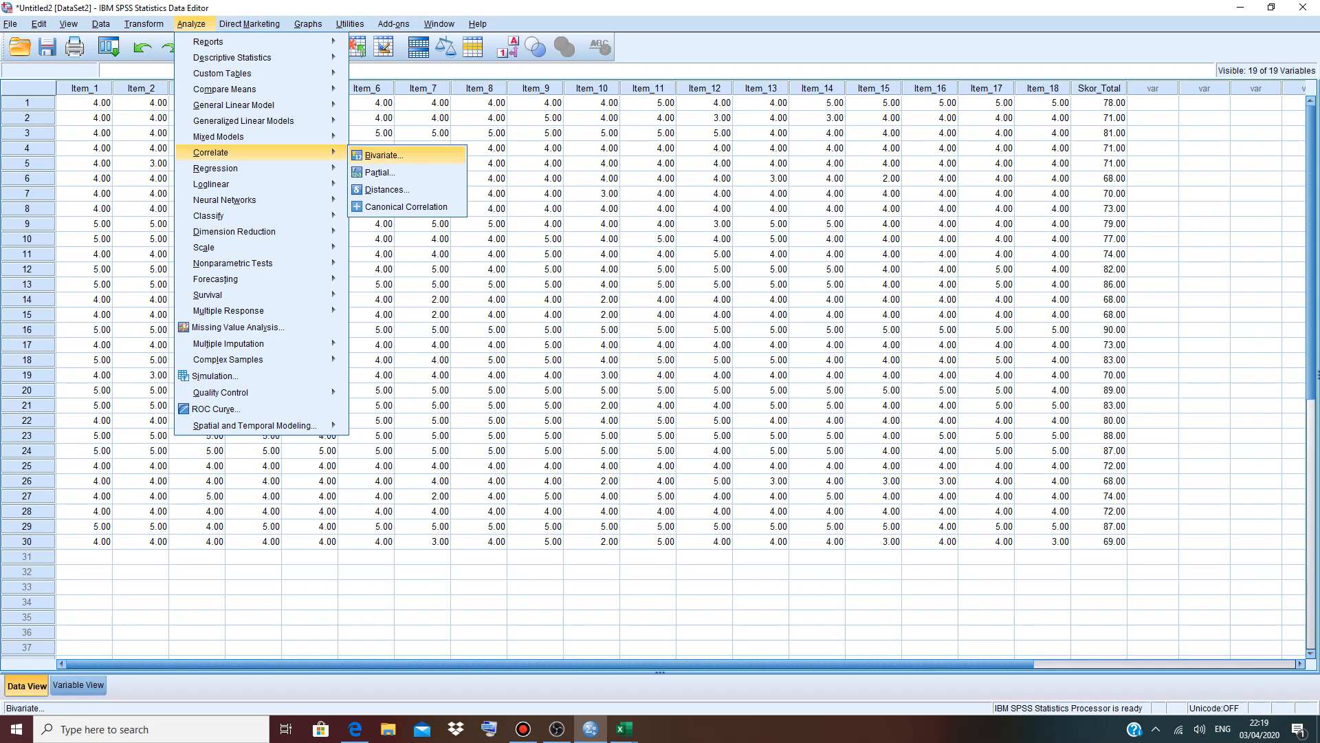
left_click(383, 154)
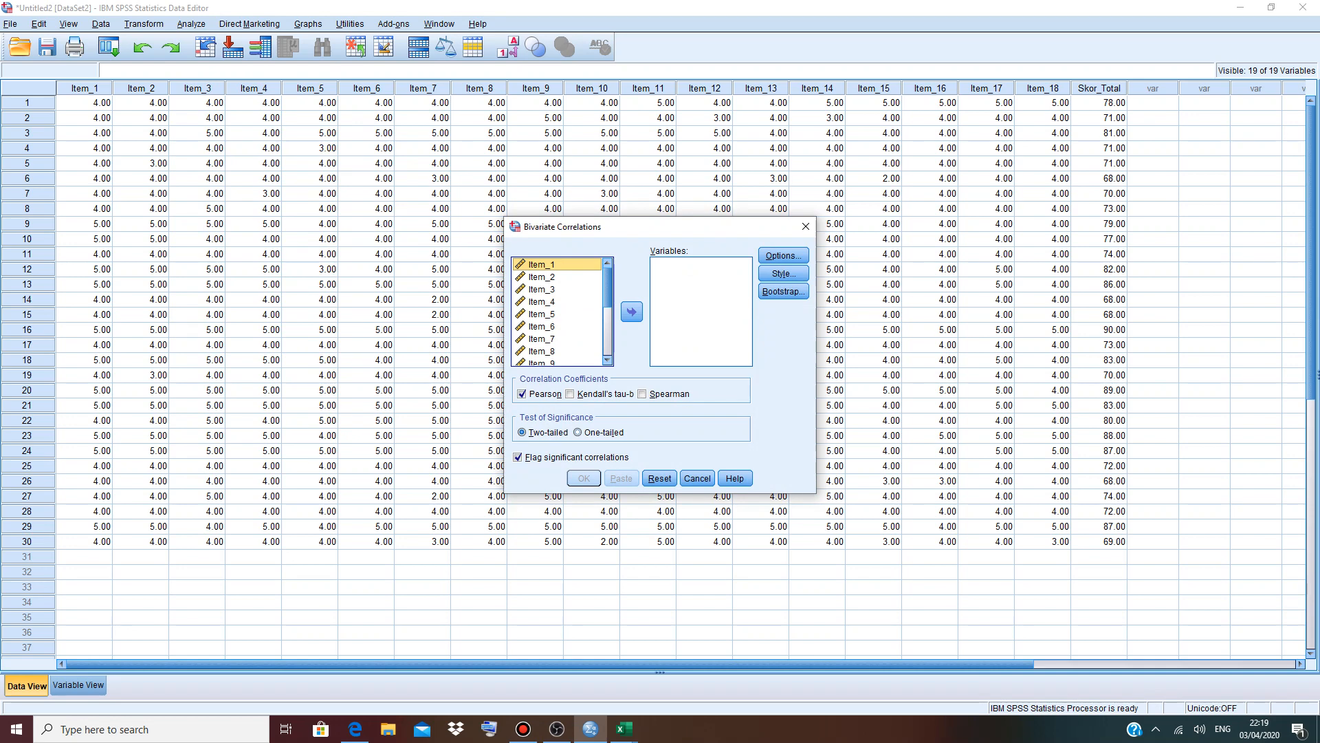
scroll(558, 311, "down", 2)
scroll(559, 311, "down", 2)
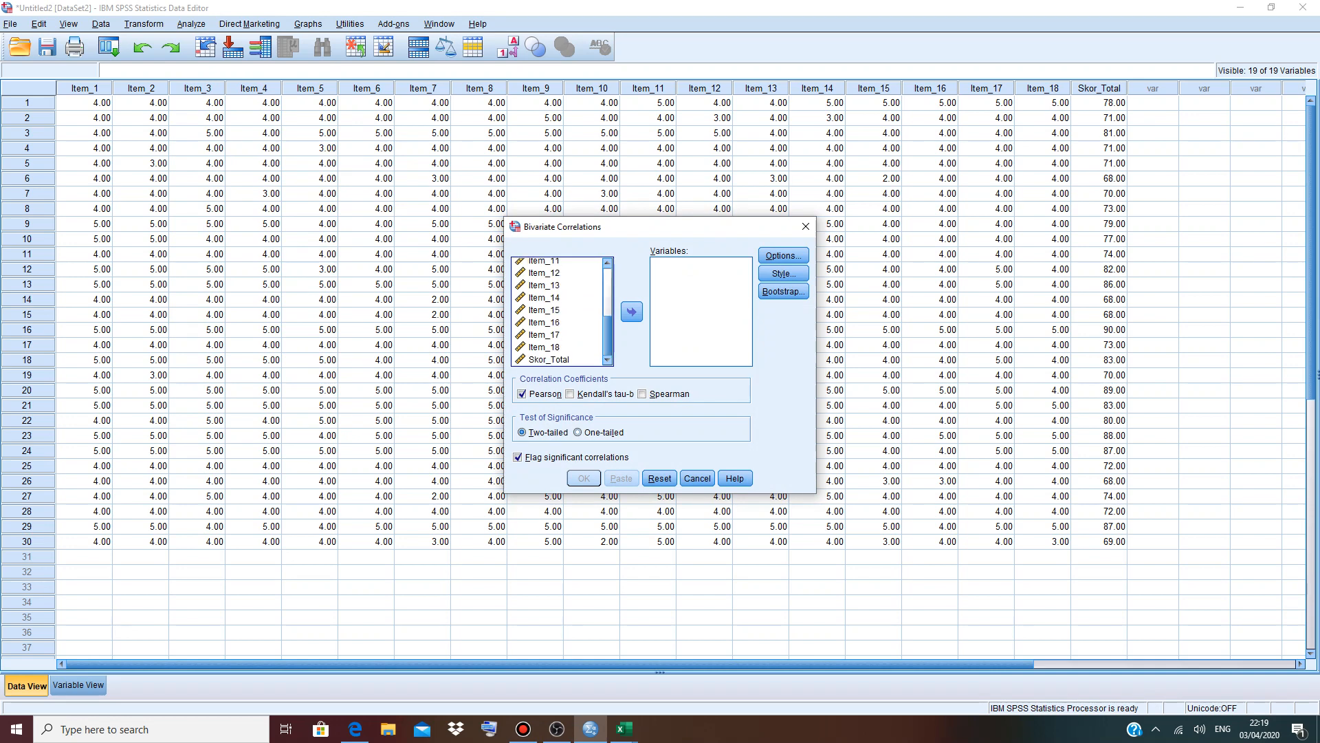
scroll(559, 311, "up", 4)
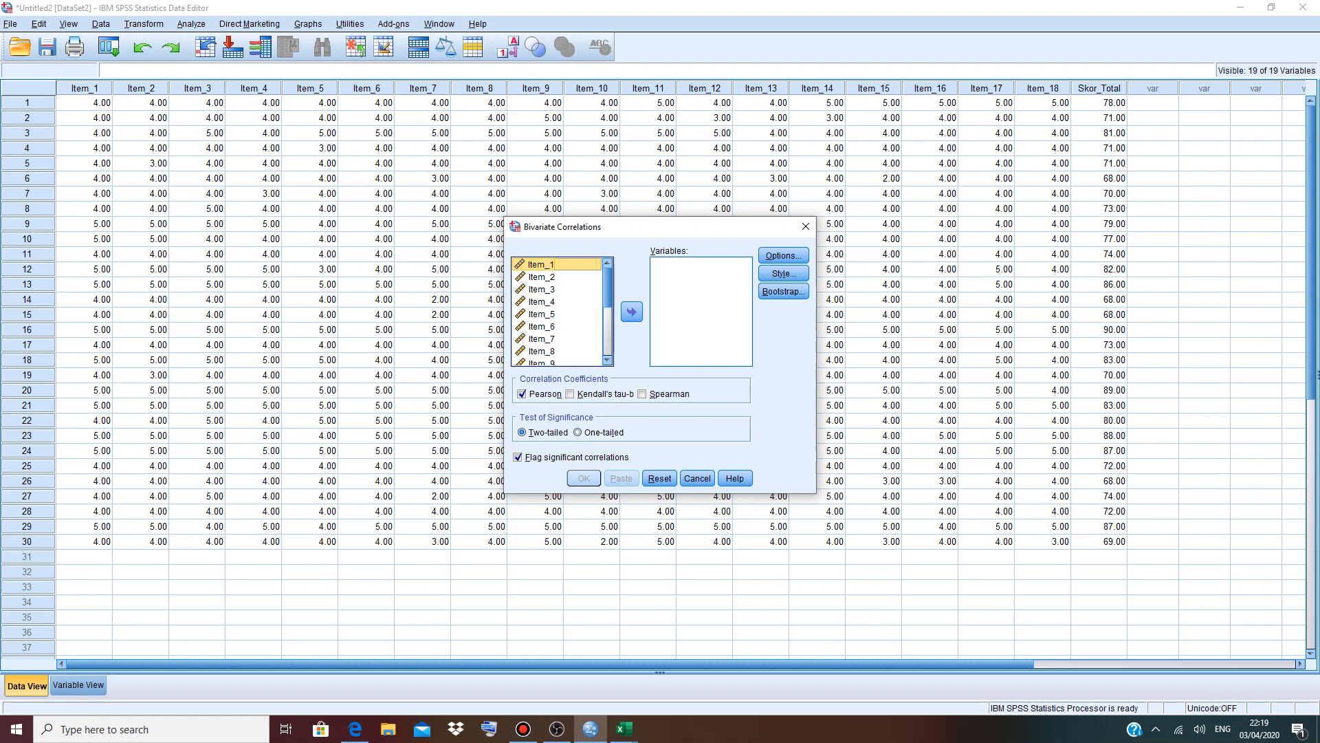
key("ctrl+a")
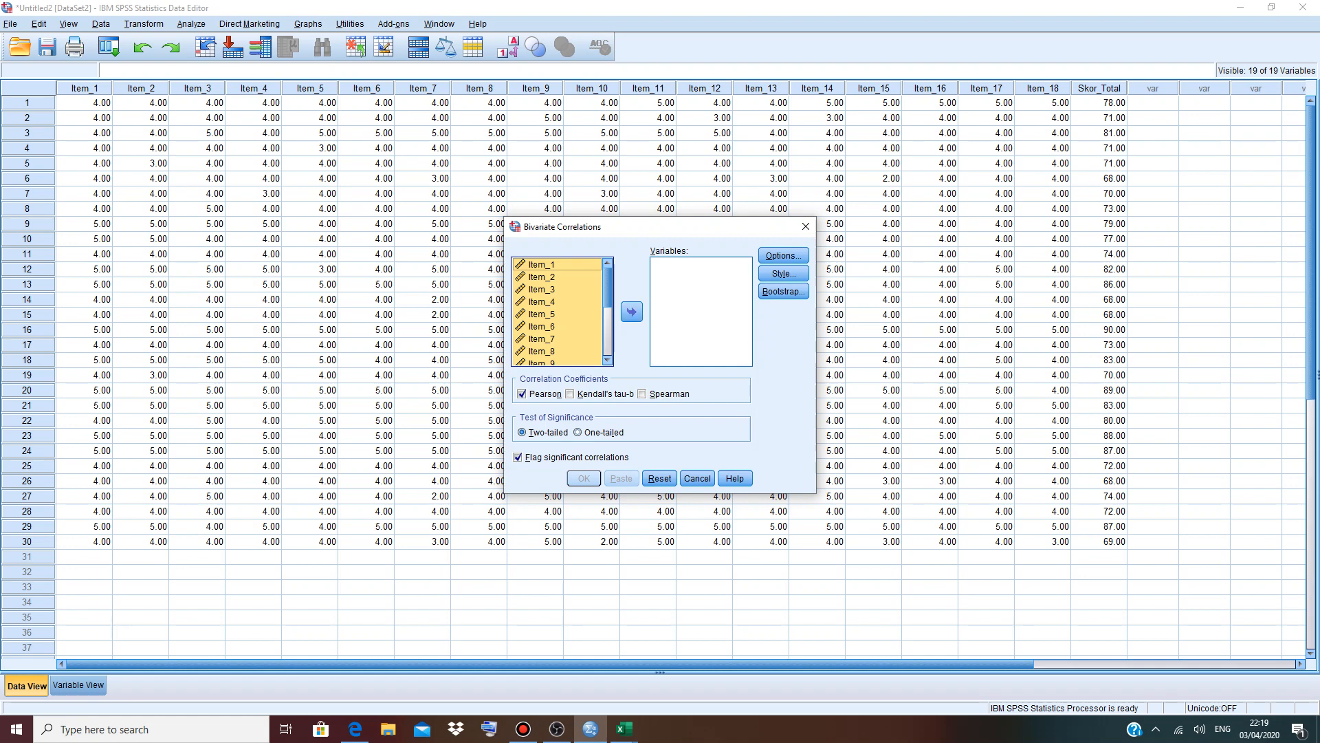
left_click(632, 312)
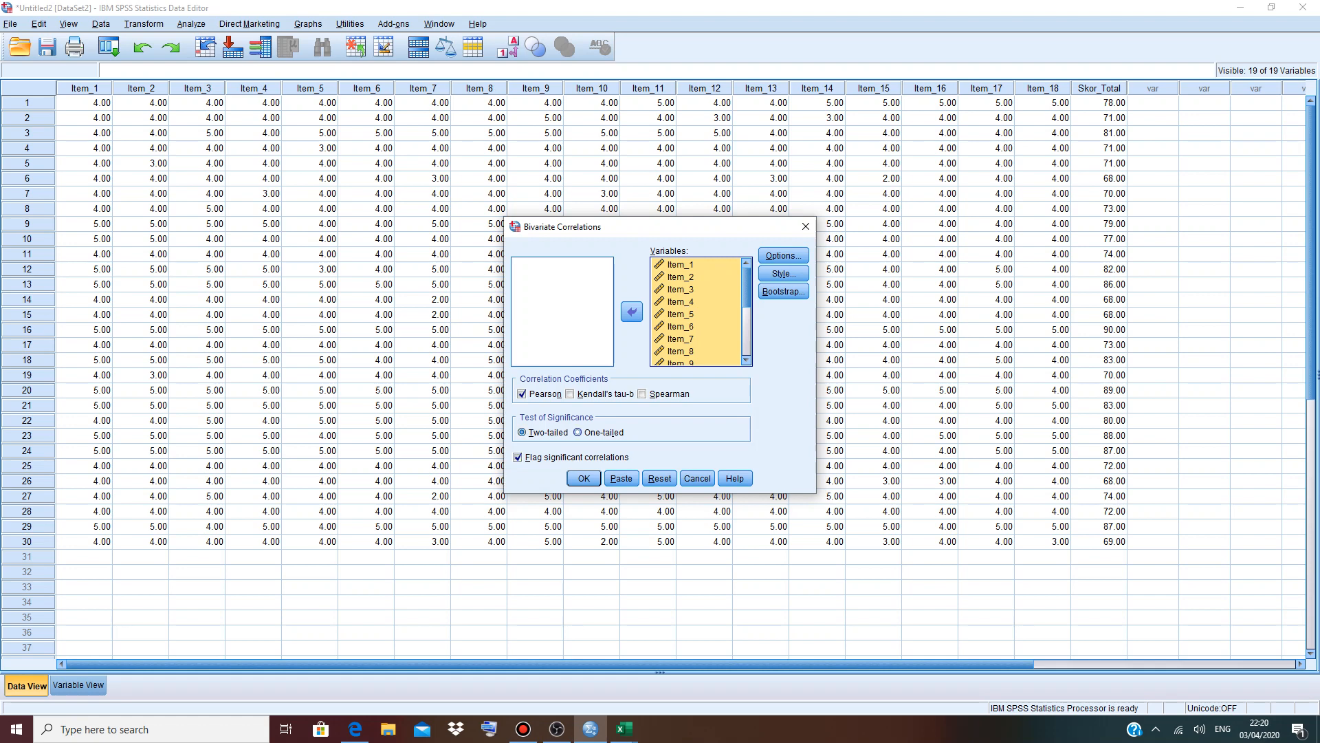
left_click(584, 478)
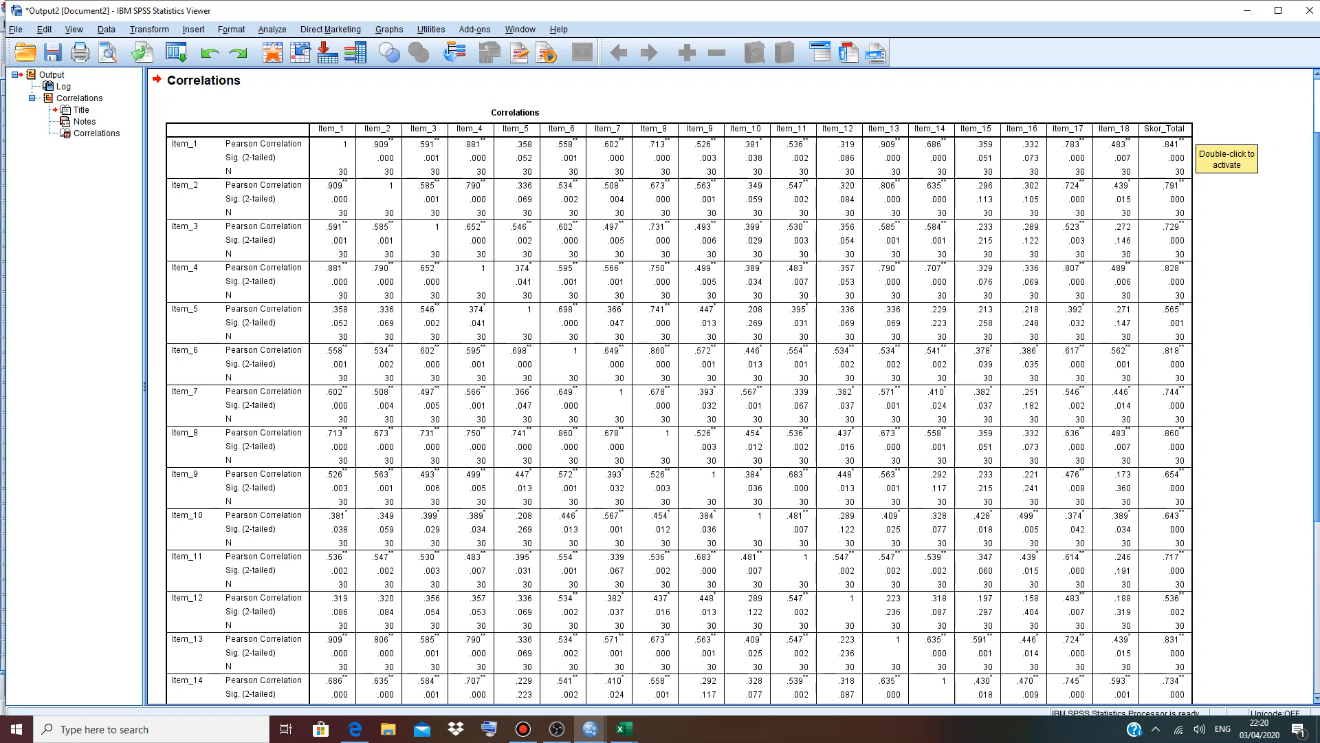
Look through the whole Correlations table, including the Skor_Total row and the significance footnotes.
scroll(736, 388, "down", 5)
scroll(736, 385, "up", 5)
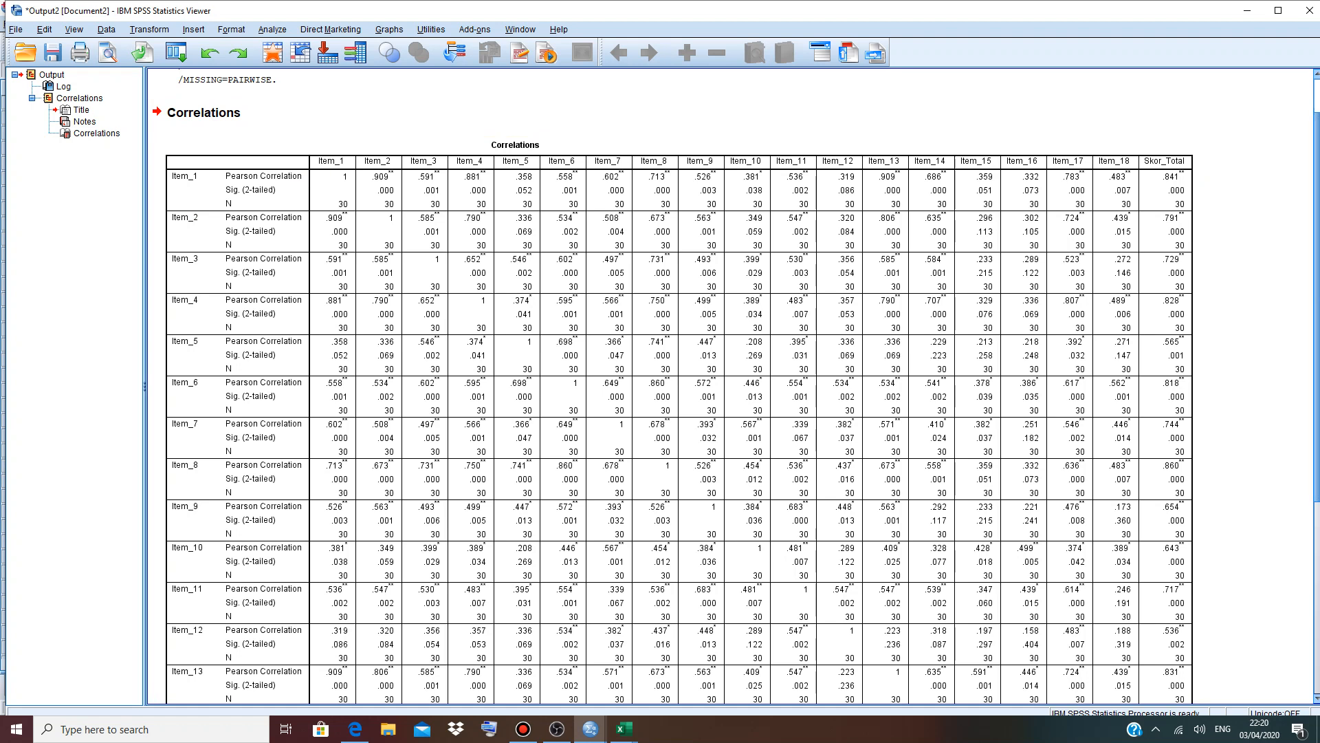
scroll(674, 385, "down", 8)
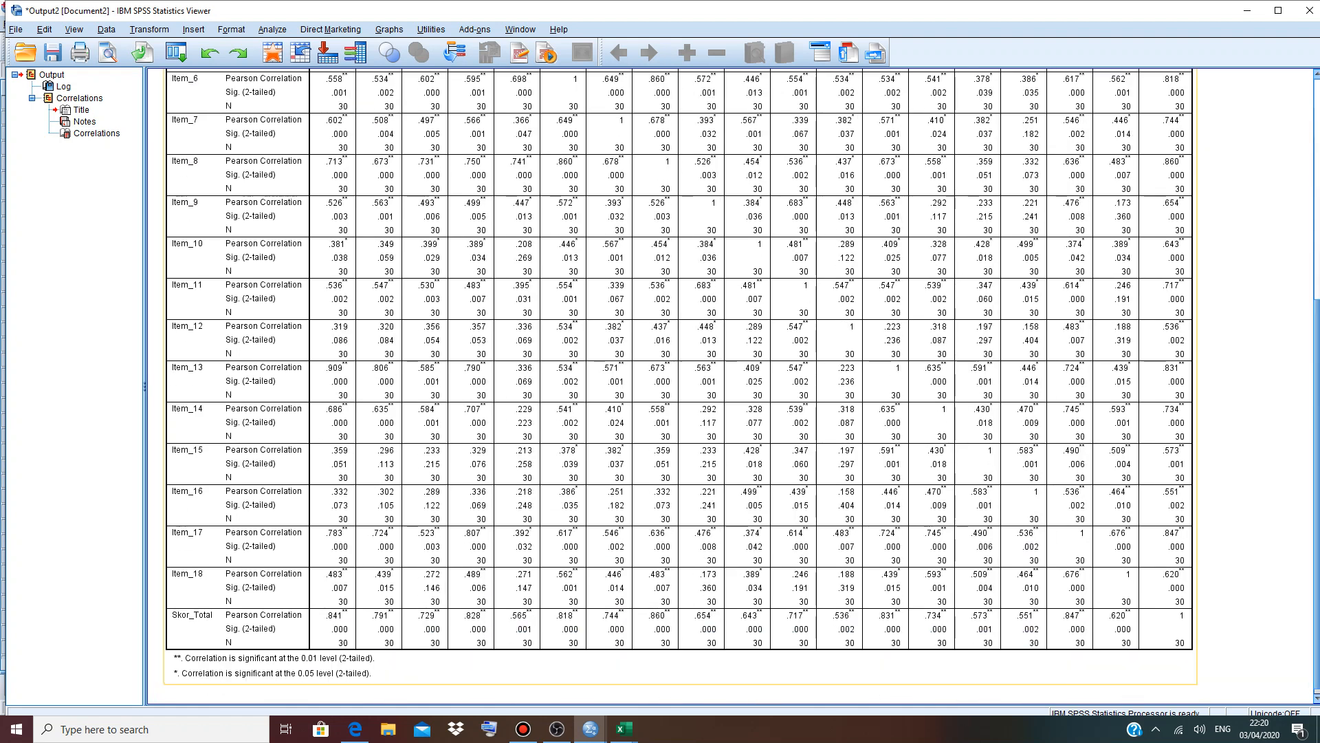
scroll(674, 385, "up", 10)
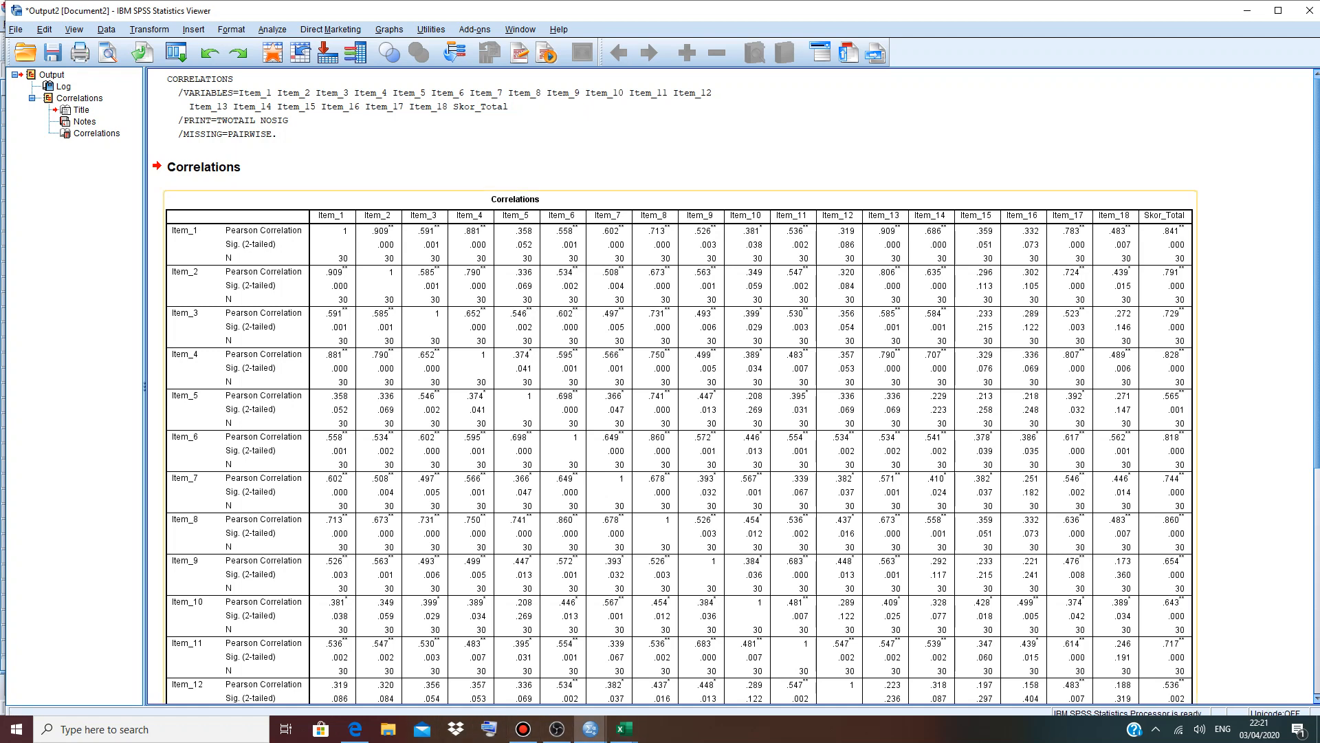
Switch to the r Product Moment table PDF in Edge, look up the critical r for N = 30, and return to the SPSS output.
mouse_move(355, 729)
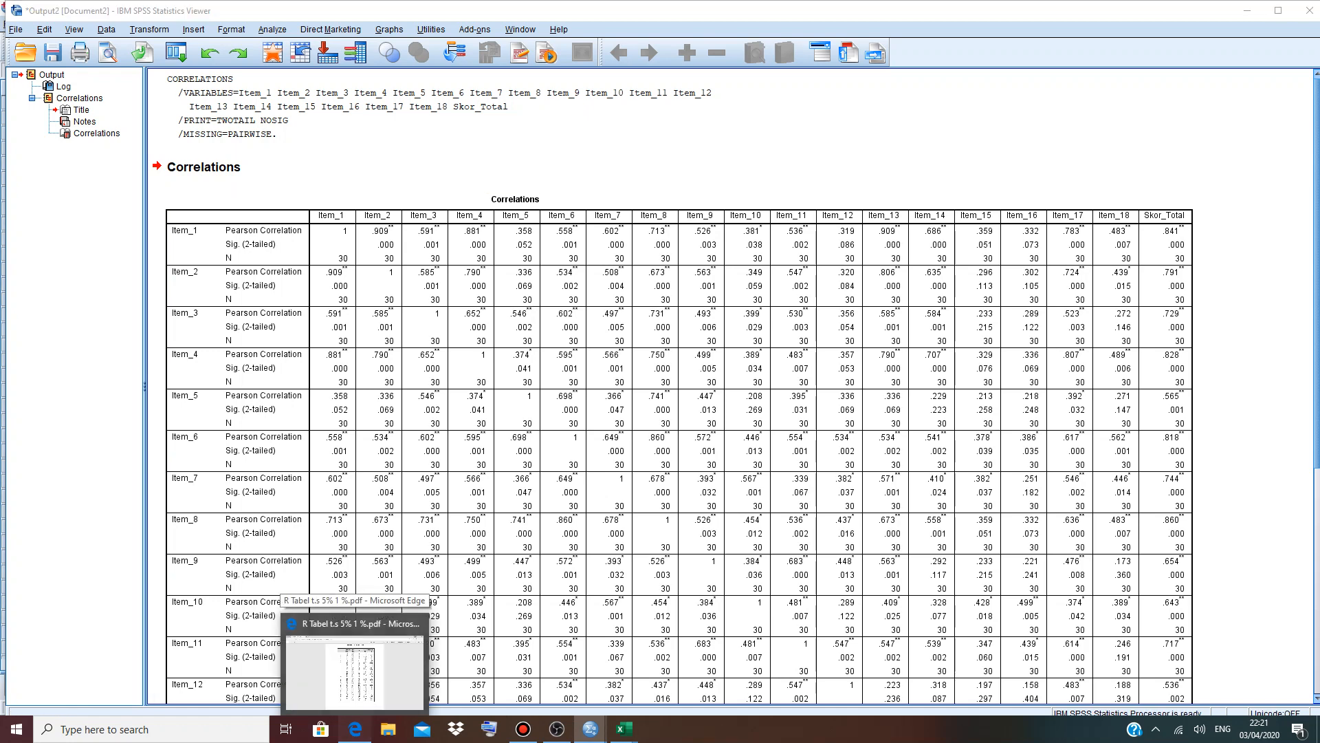
left_click(354, 661)
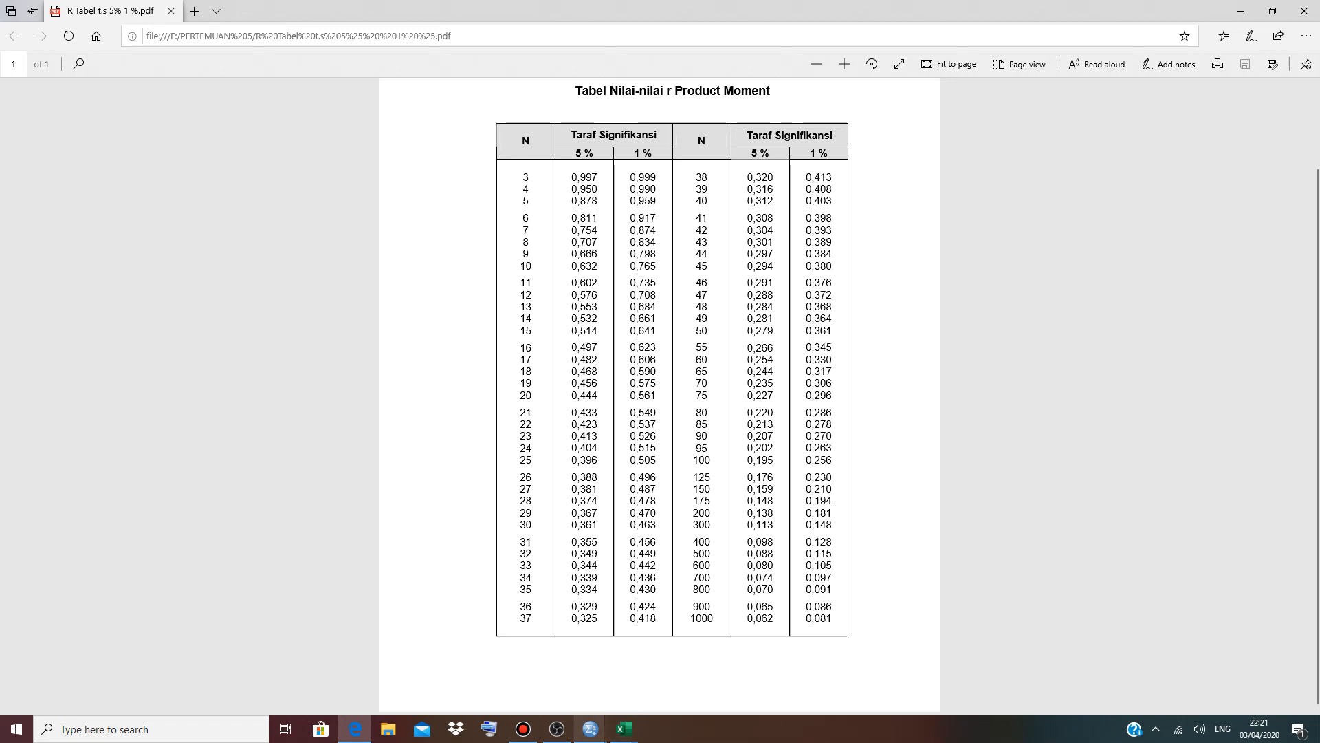
left_click(590, 728)
left_click(664, 670)
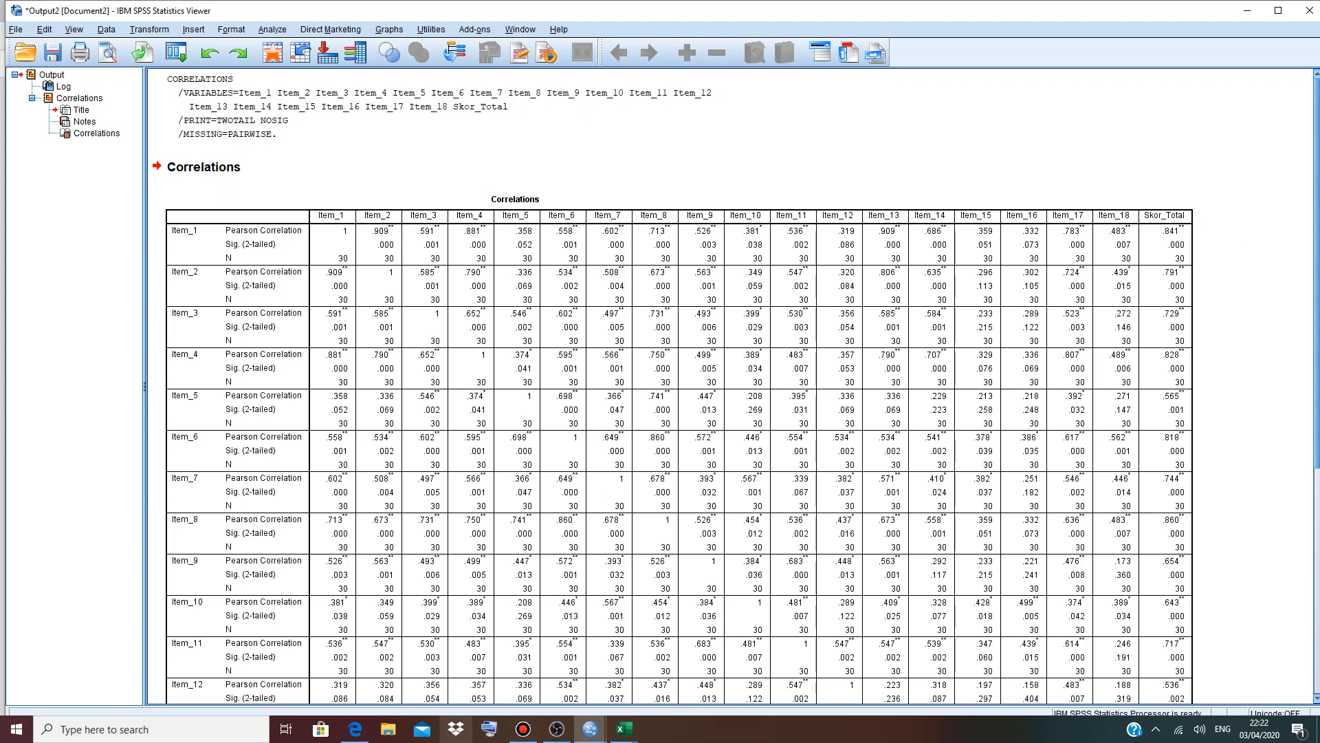
left_click(354, 729)
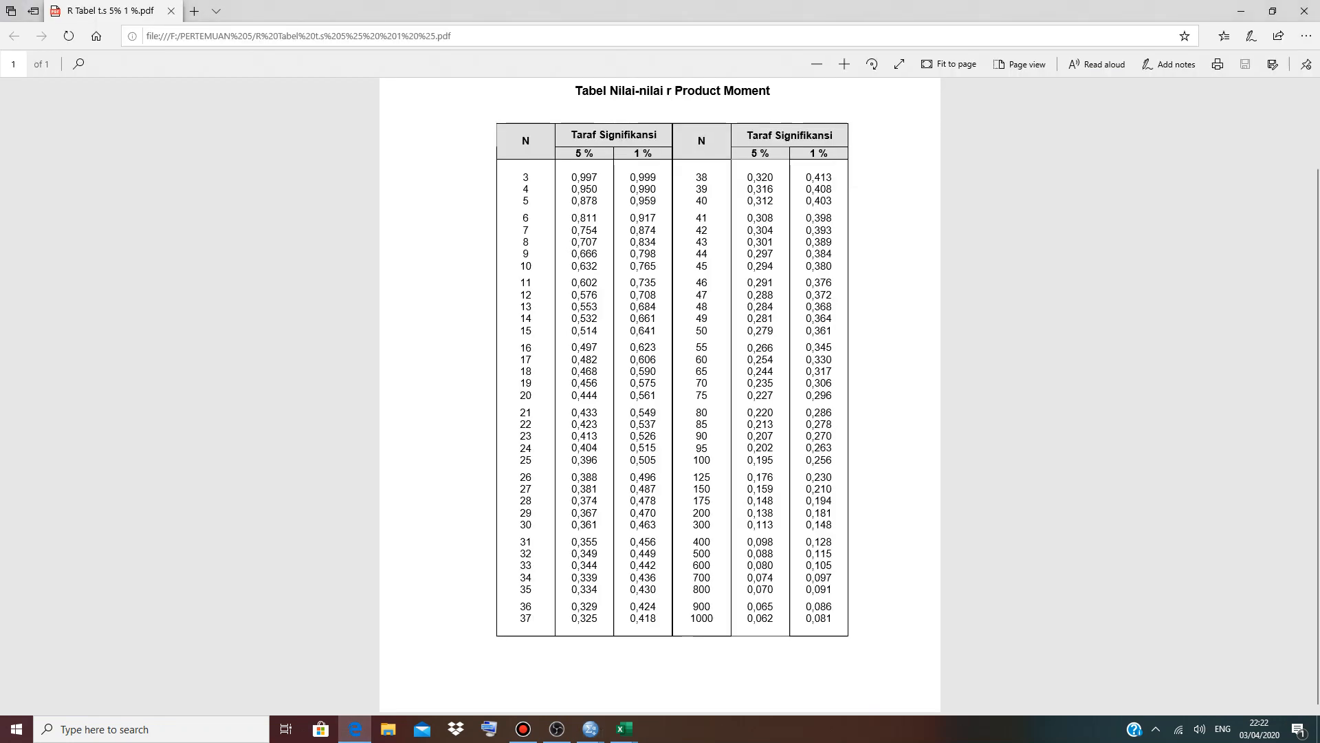
left_click(355, 729)
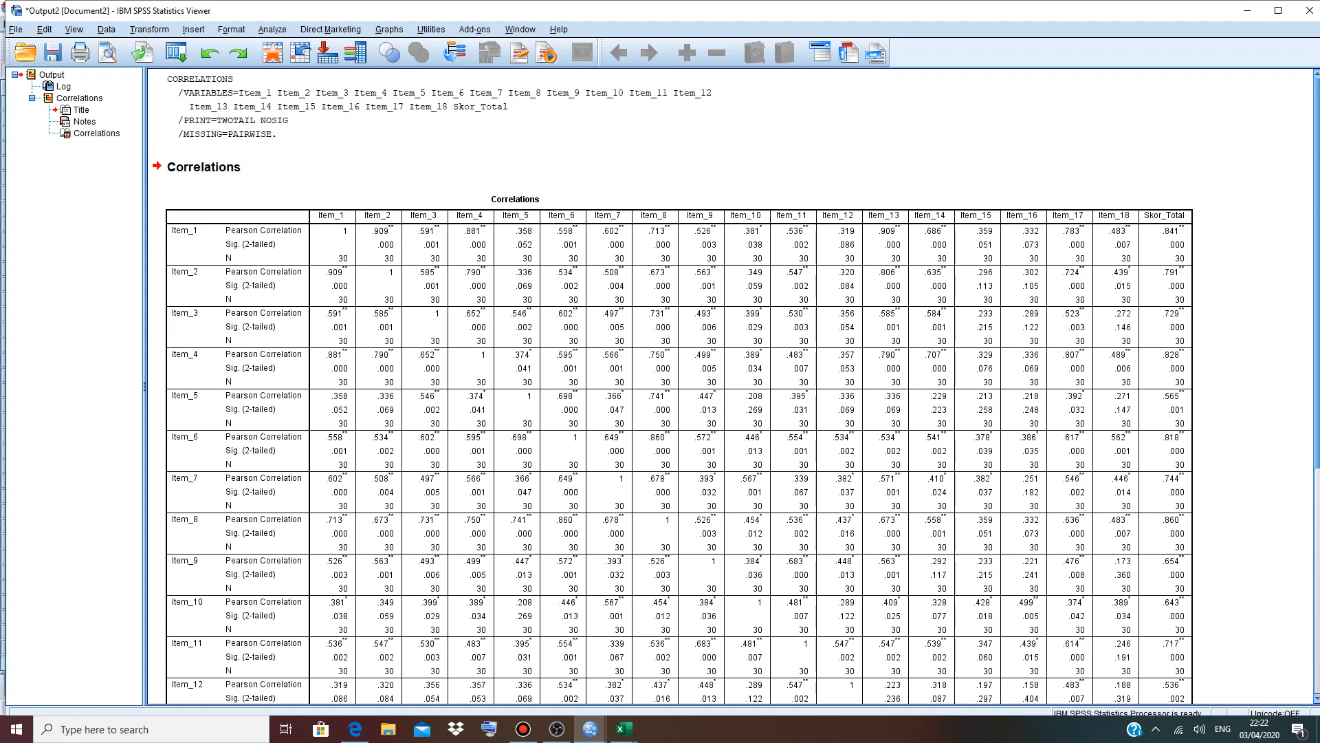
Examine each item's Pearson correlation with Skor_Total and compare it with the critical r in the PDF table.
scroll(736, 386, "down", 3)
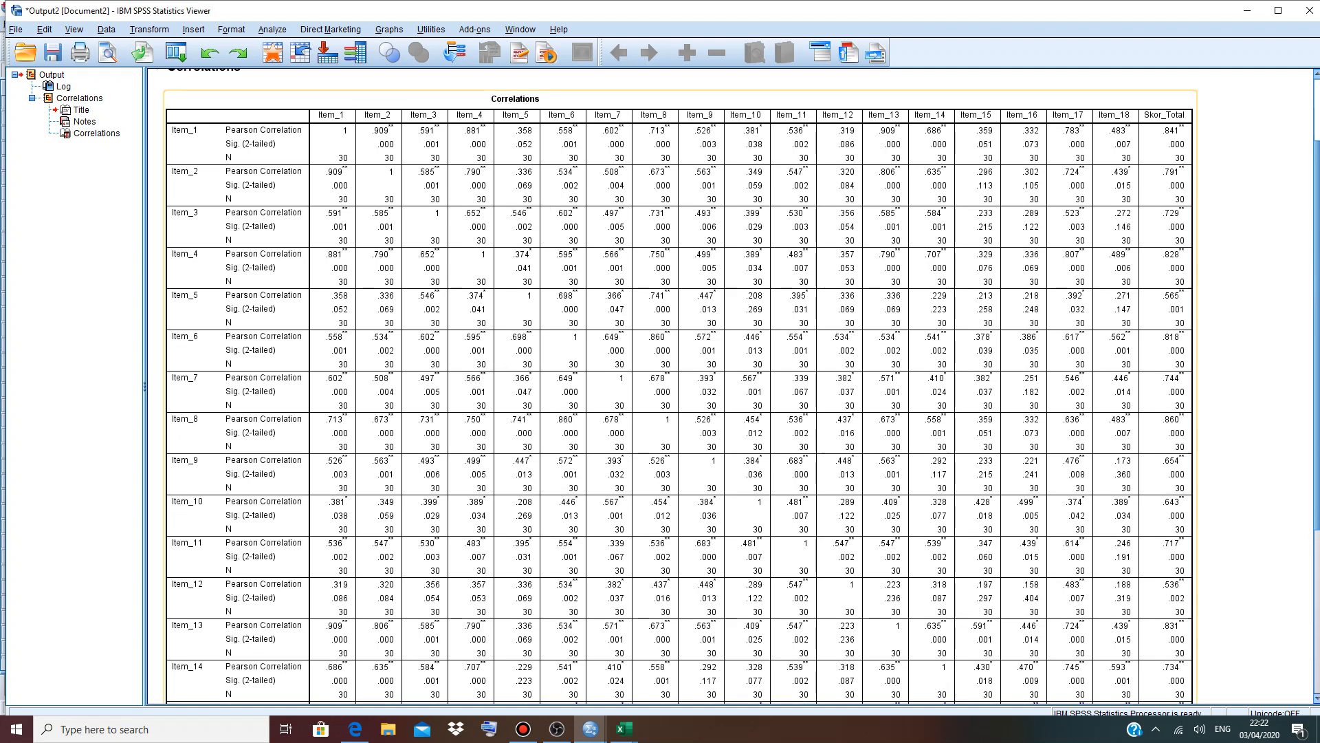
scroll(681, 385, "down", 5)
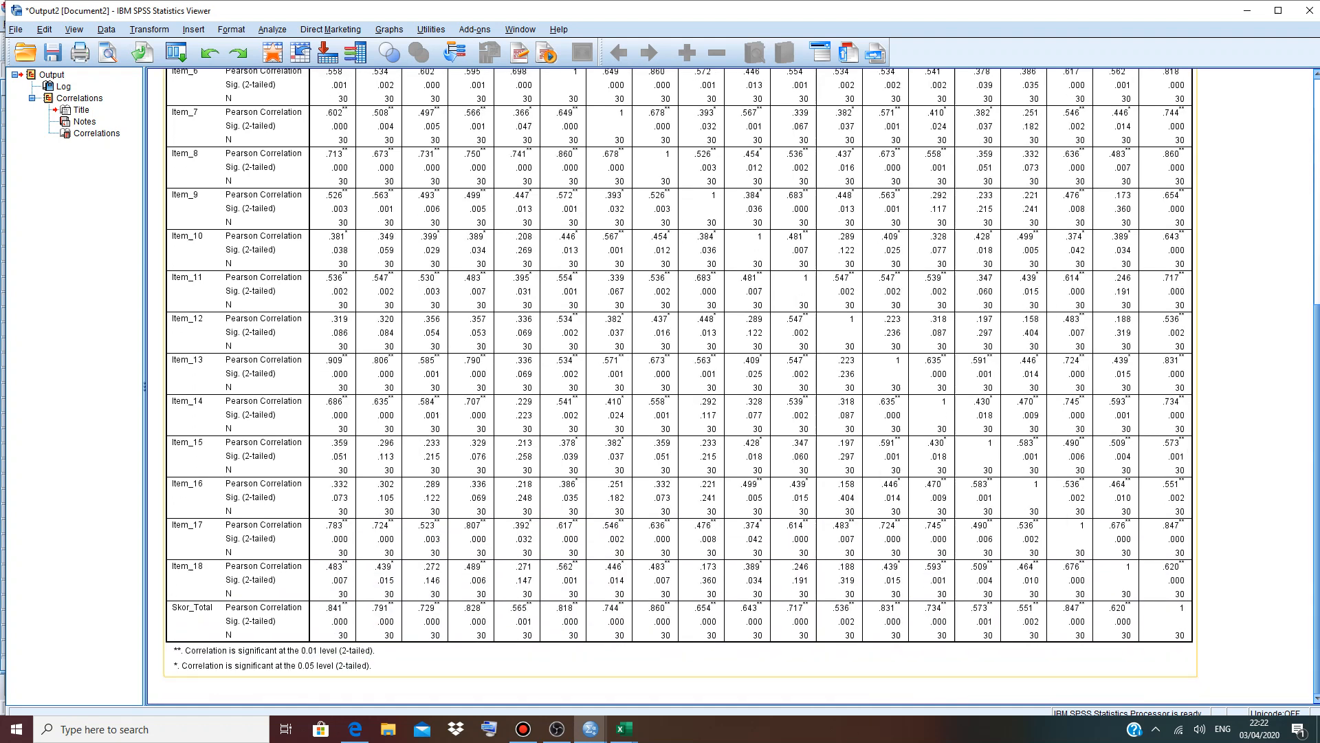
scroll(681, 385, "up", 2)
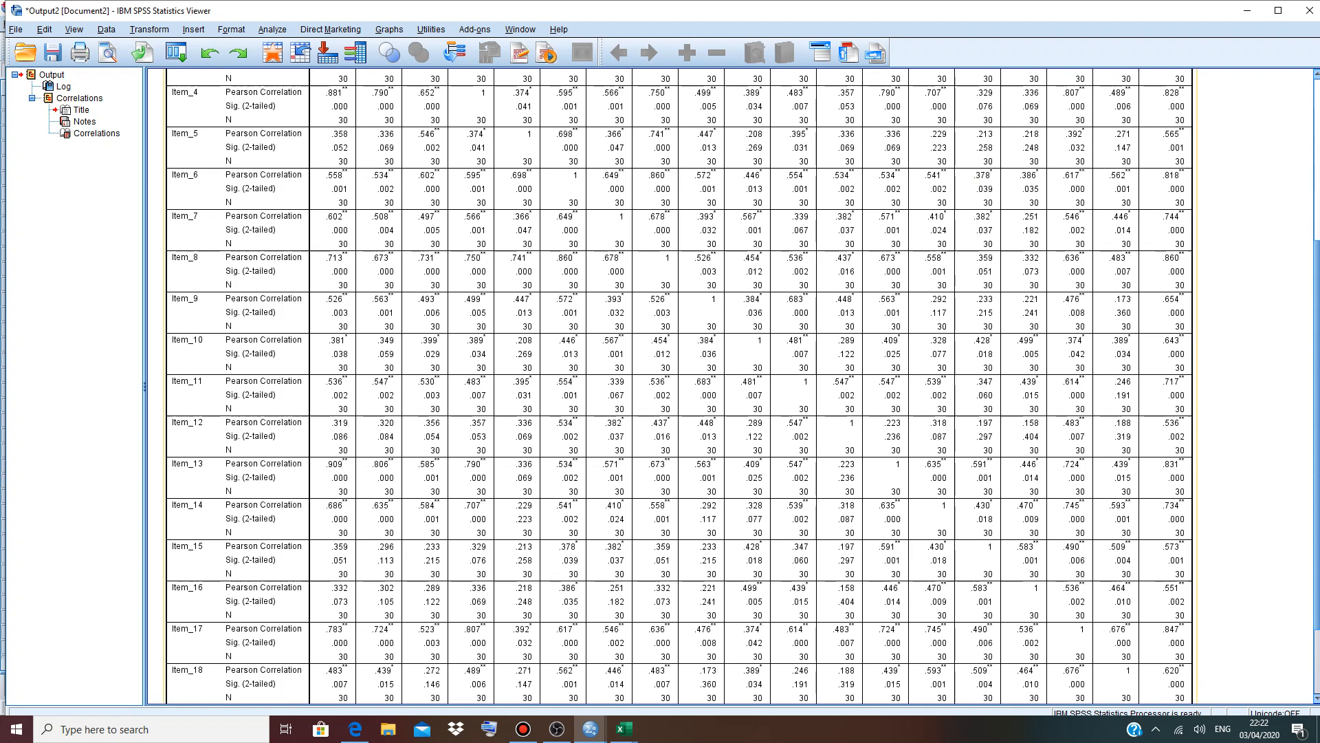
scroll(681, 385, "up", 5)
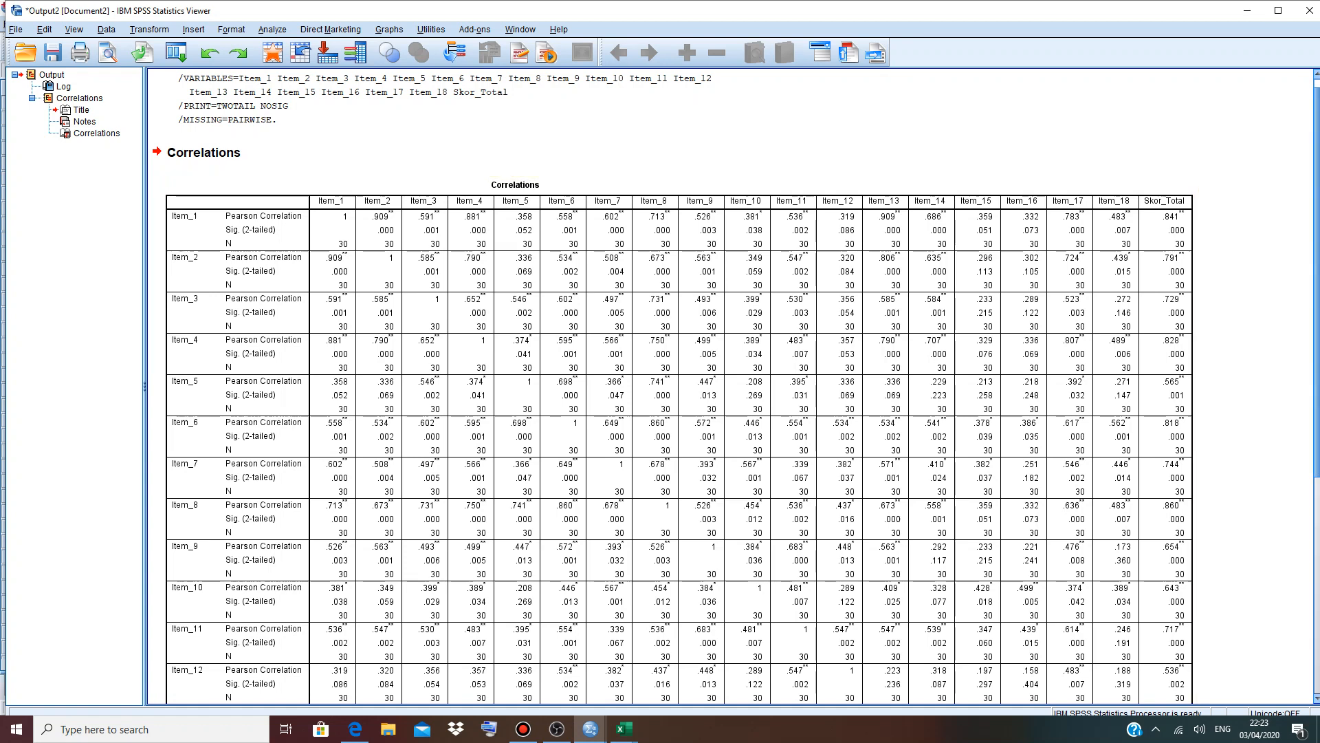
left_click_drag(1316, 276, 1316, 490)
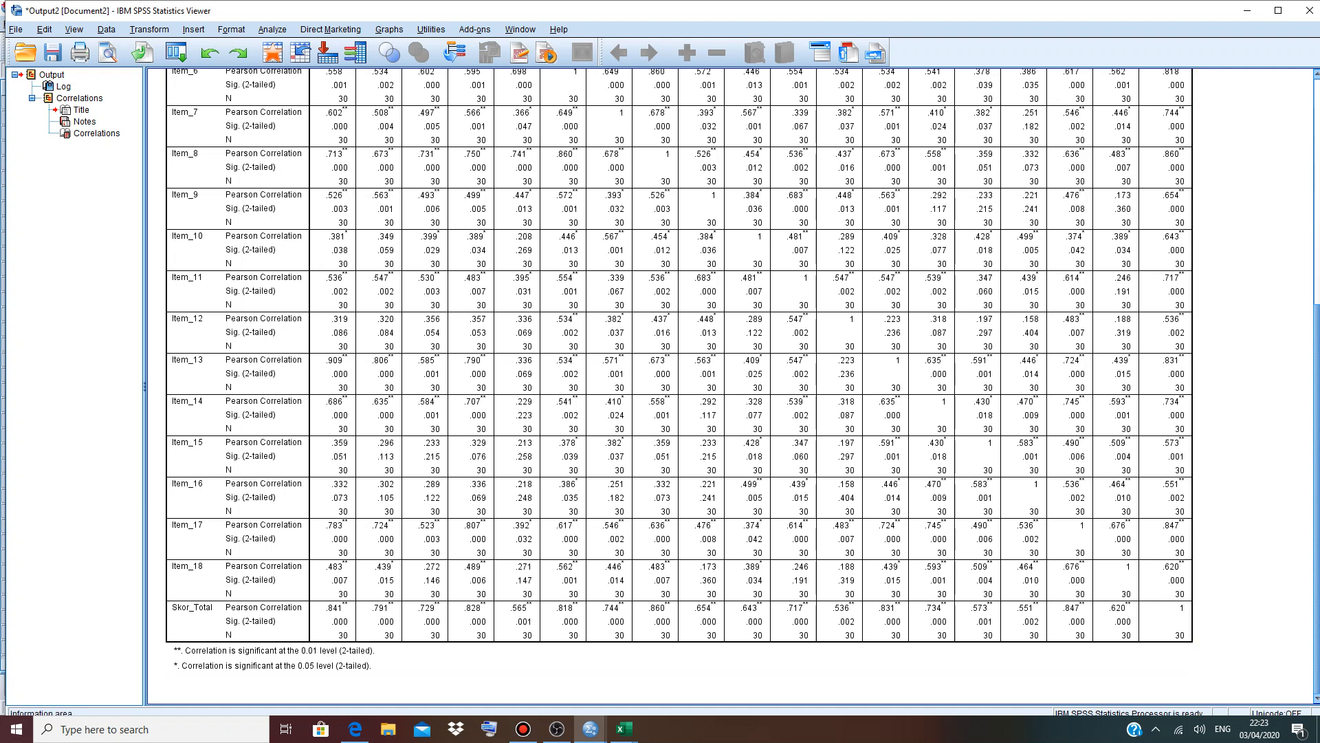
left_click(355, 729)
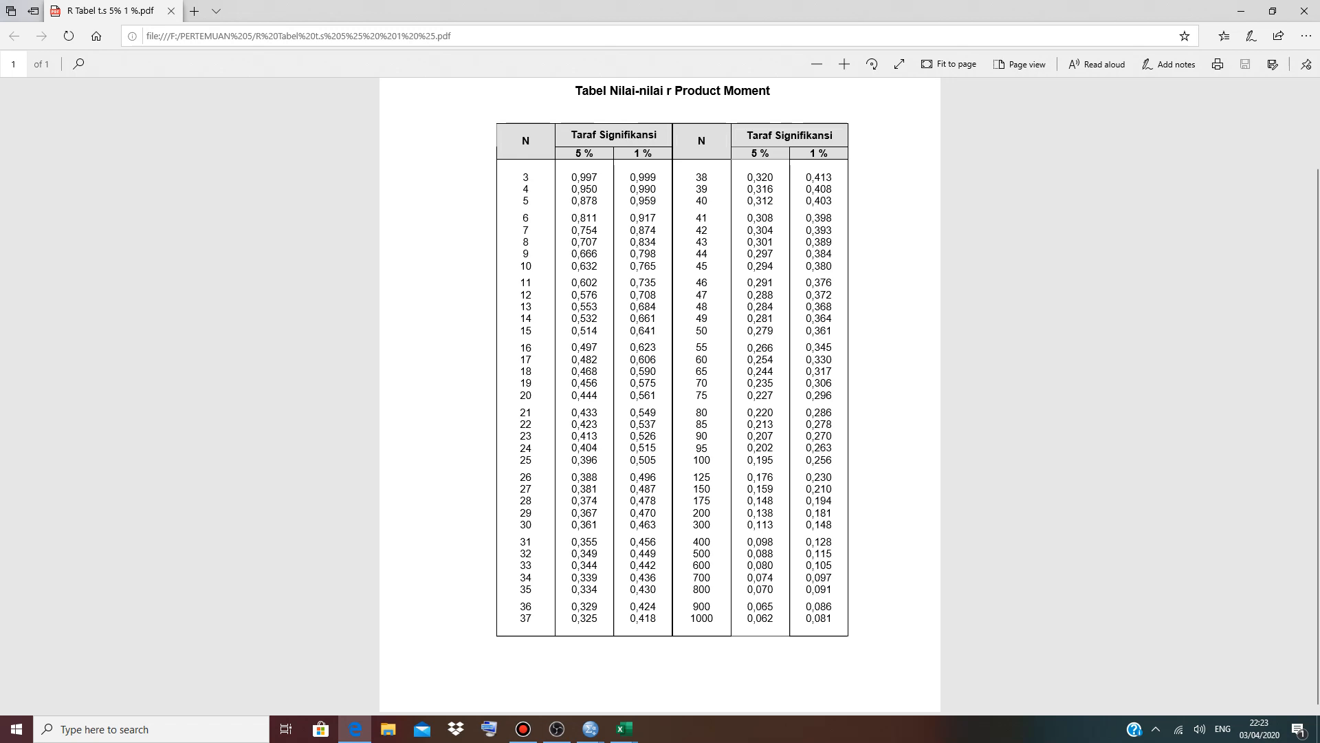
left_click(389, 729)
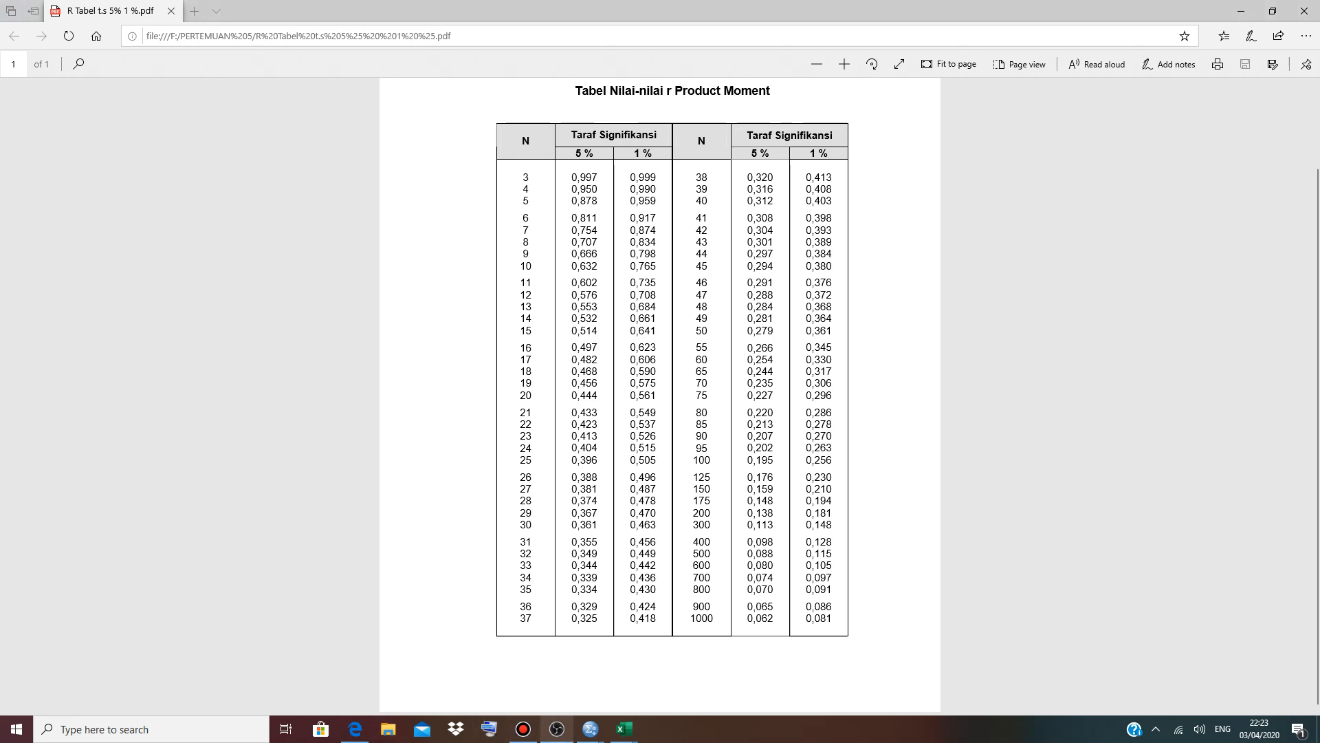
Return to the SPSS output and review the Correlations table from its Skor_Total row up to its heading.
mouse_move(591, 729)
left_click(664, 668)
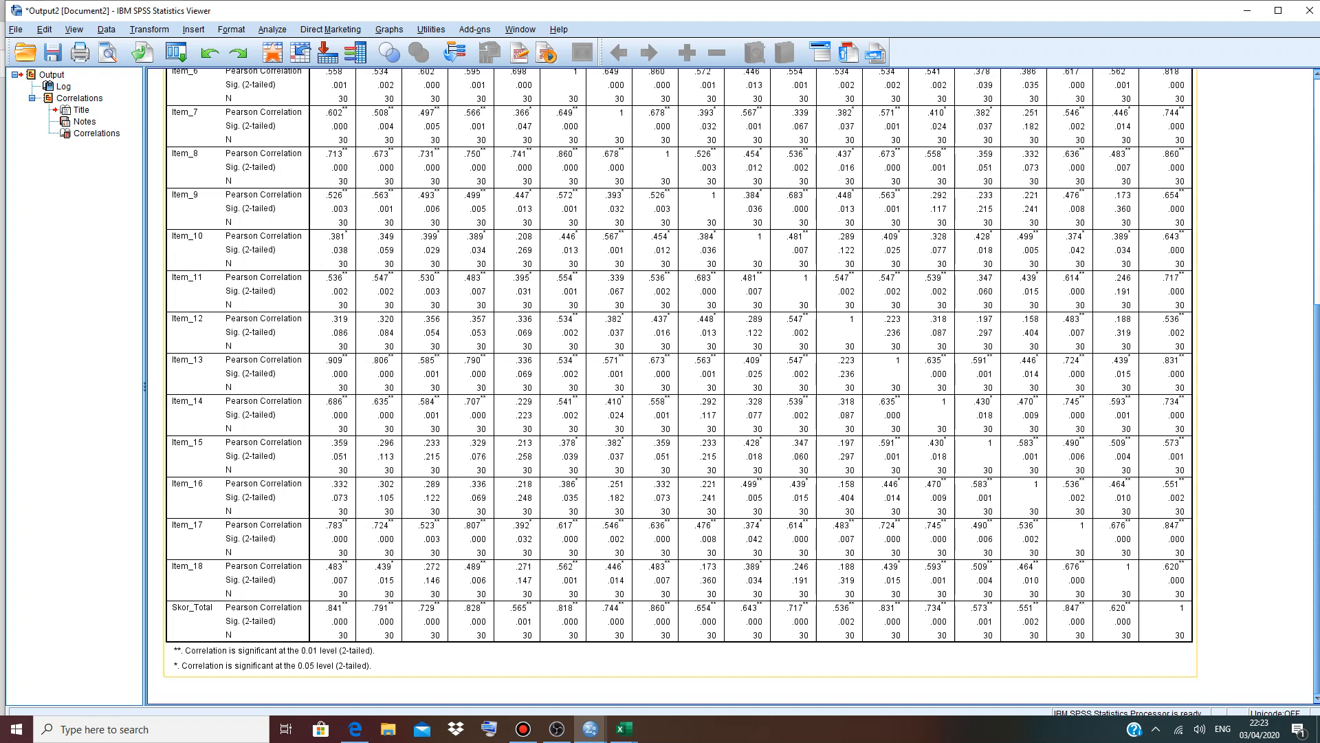
scroll(1177, 627, "up", 10)
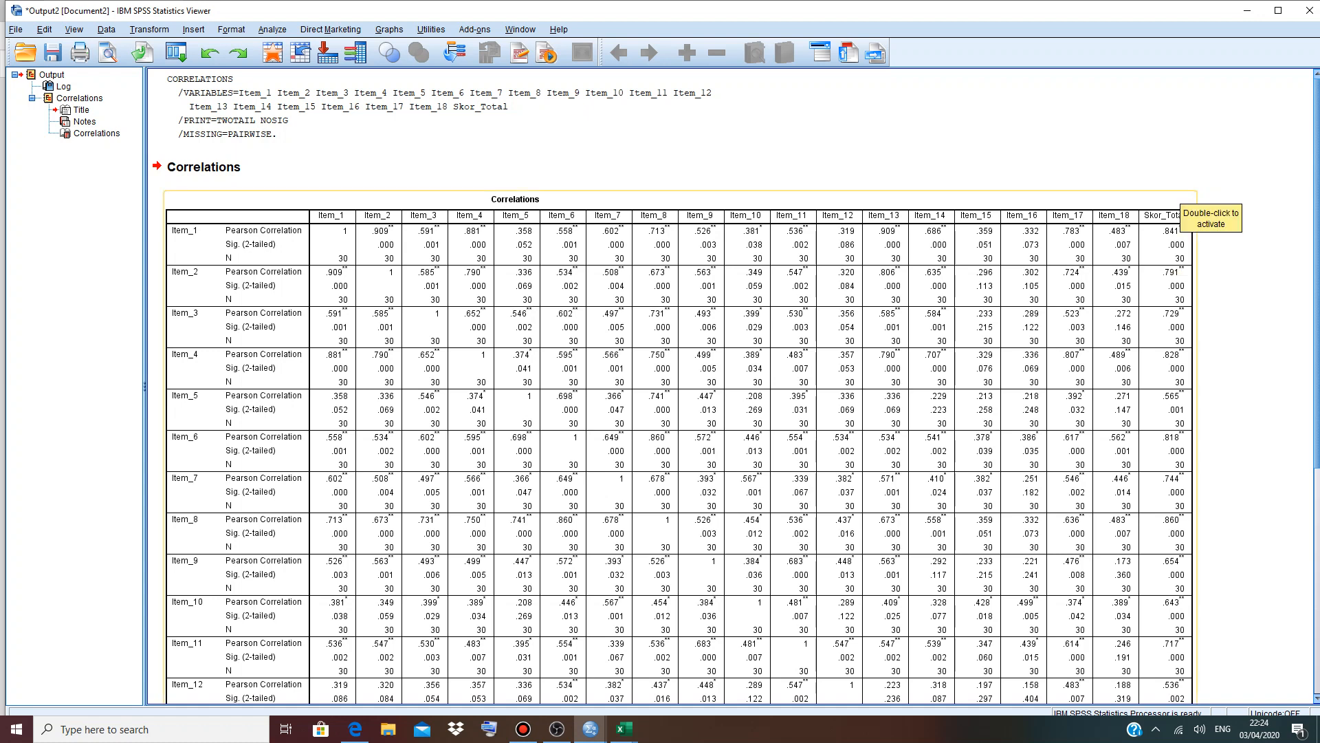
Switch to the Data Editor with the item scores and open the Reliability Analysis.
mouse_move(590, 729)
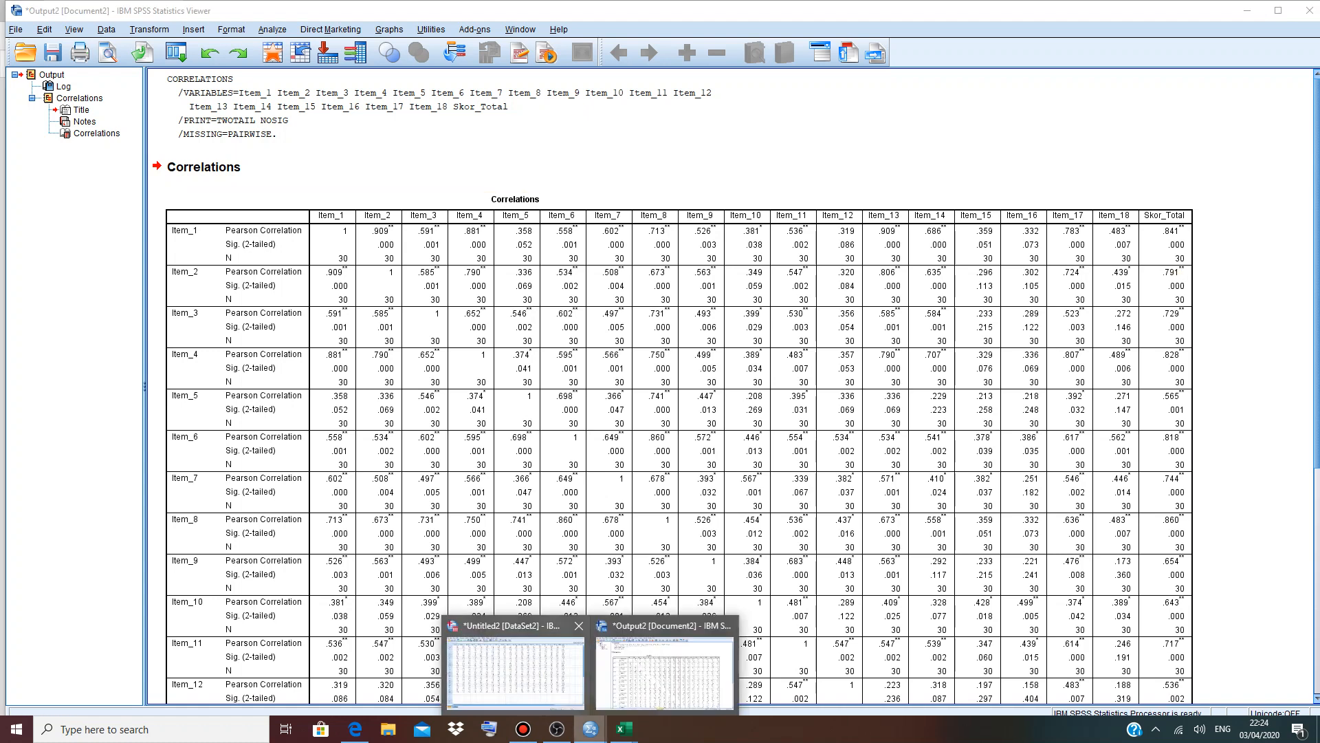
left_click(513, 674)
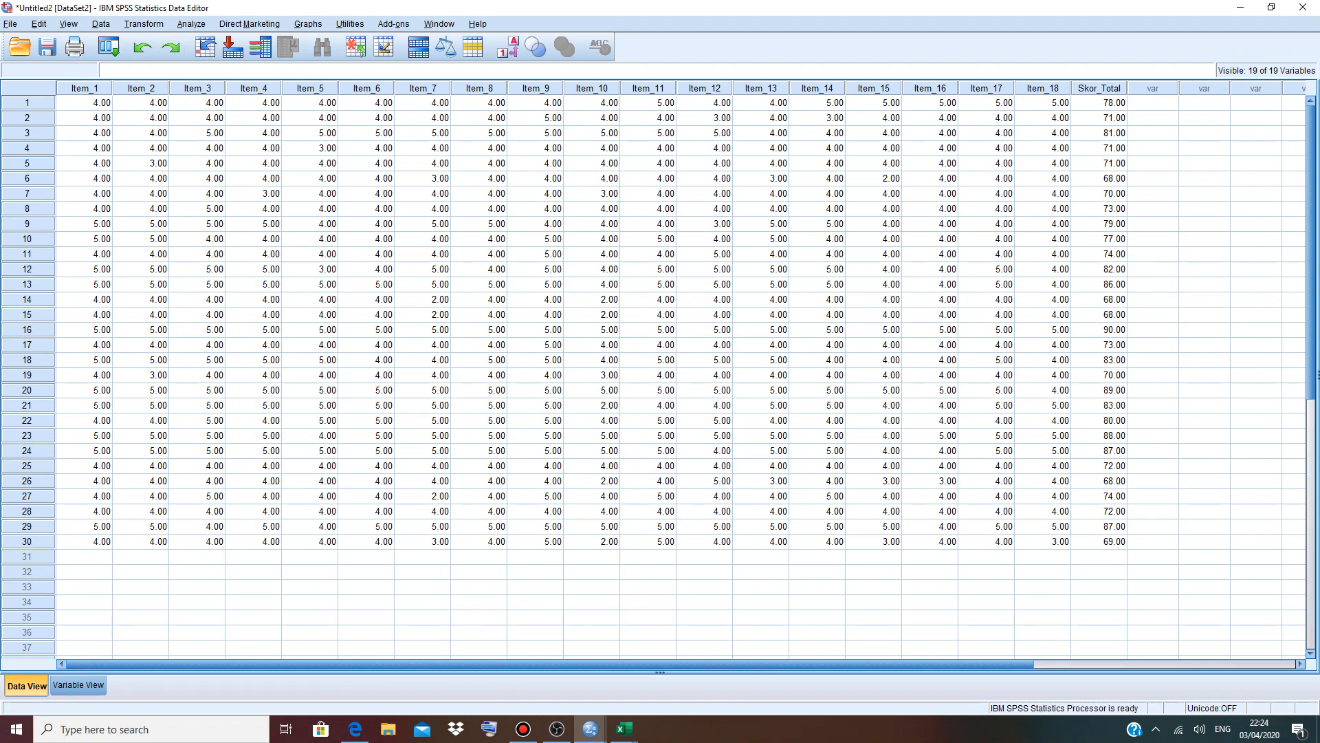
mouse_move(590, 729)
key("alt+a")
key("Down")
key("Down")
key("Down")
key("Down")
key("Down")
key("Down")
key("Down")
key("Down")
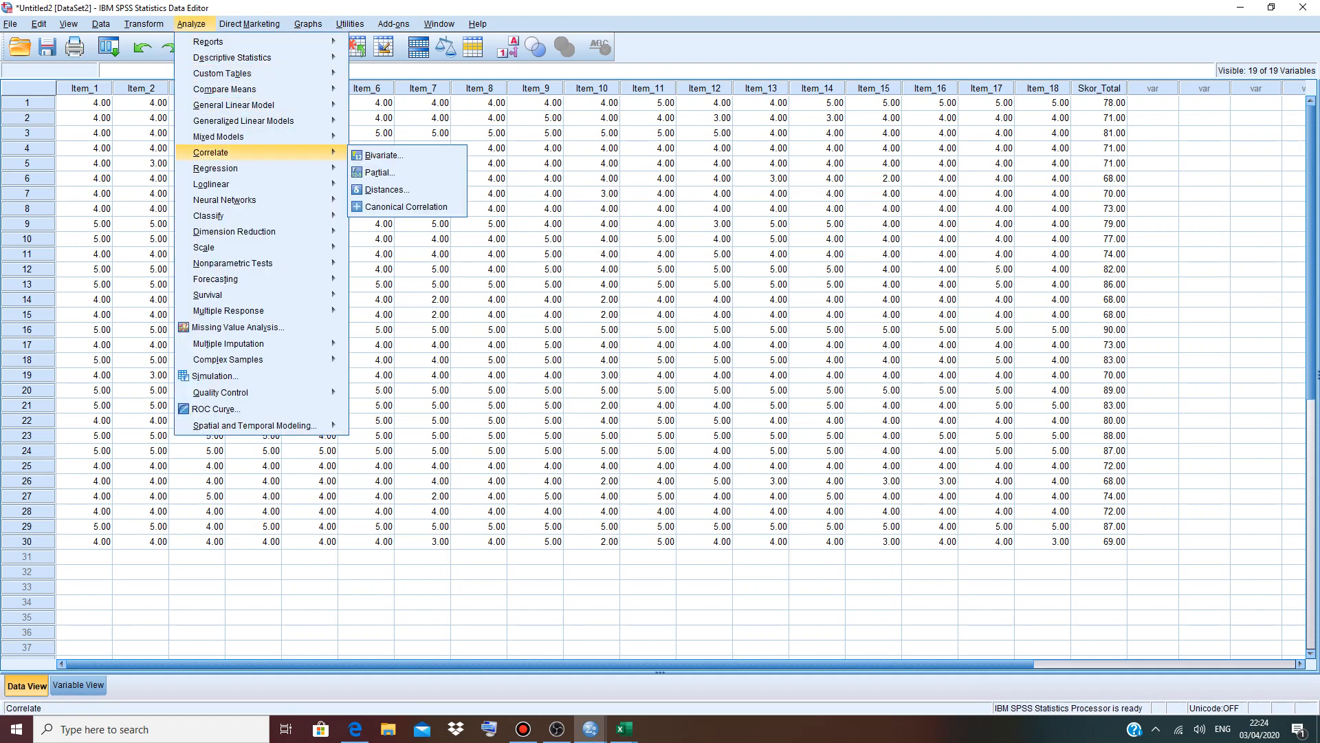
key("Down")
key("Down")
key("Down")
key("Down")
key("Down")
key("Down")
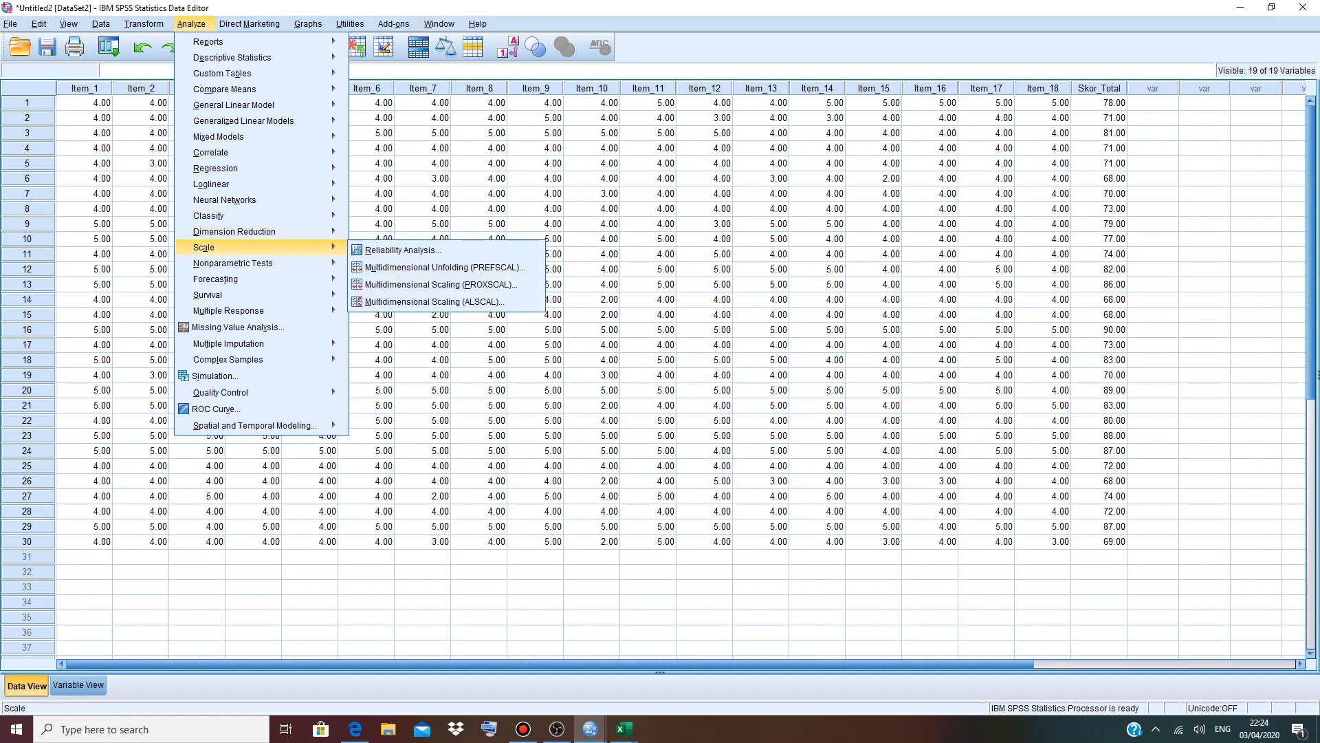
key("Up")
key("Up")
key("Up")
key("Up")
key("Up")
key("Up")
key("Up")
key("Up")
key("Up")
key("Up")
key("Up")
key("Up")
key("Up")
key("Down")
key("Down")
key("Down")
key("Down")
key("Down")
key("Down")
key("Down")
key("Down")
key("Down")
key("Down")
key("Down")
key("Down")
key("Down")
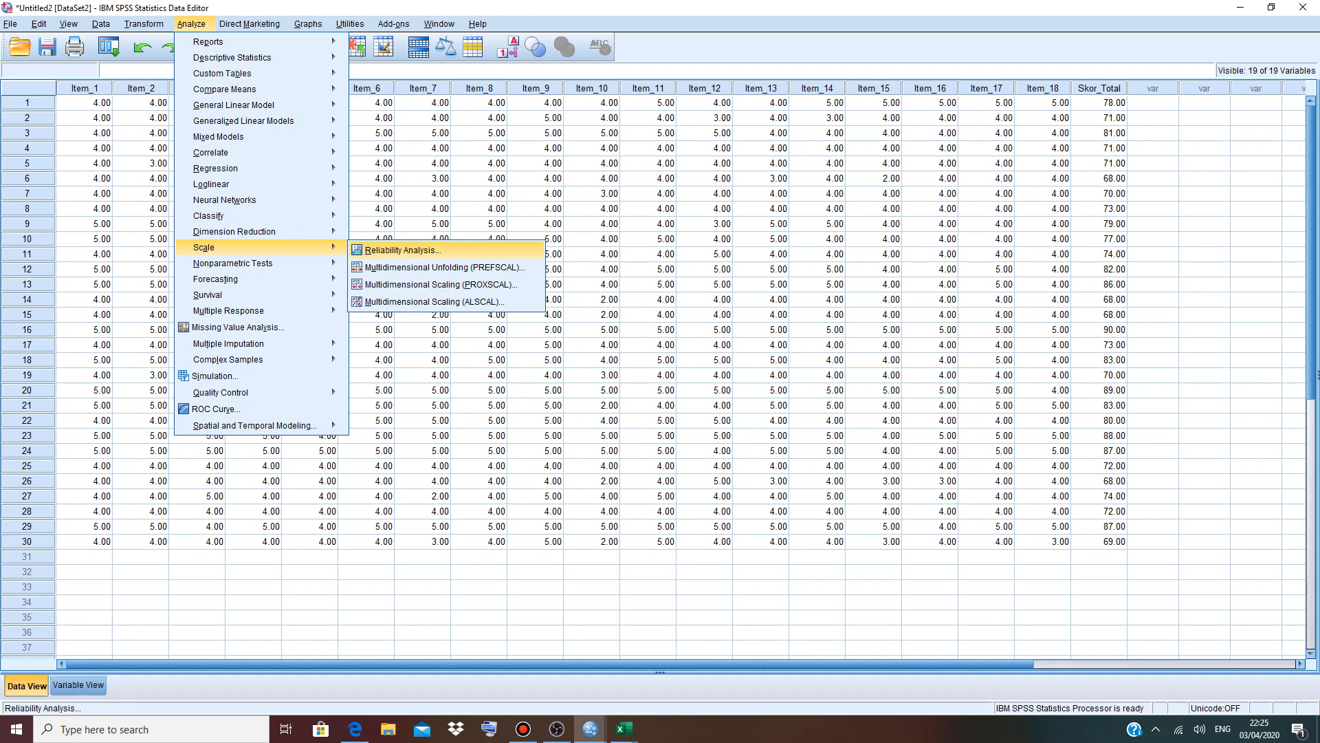
key("Return")
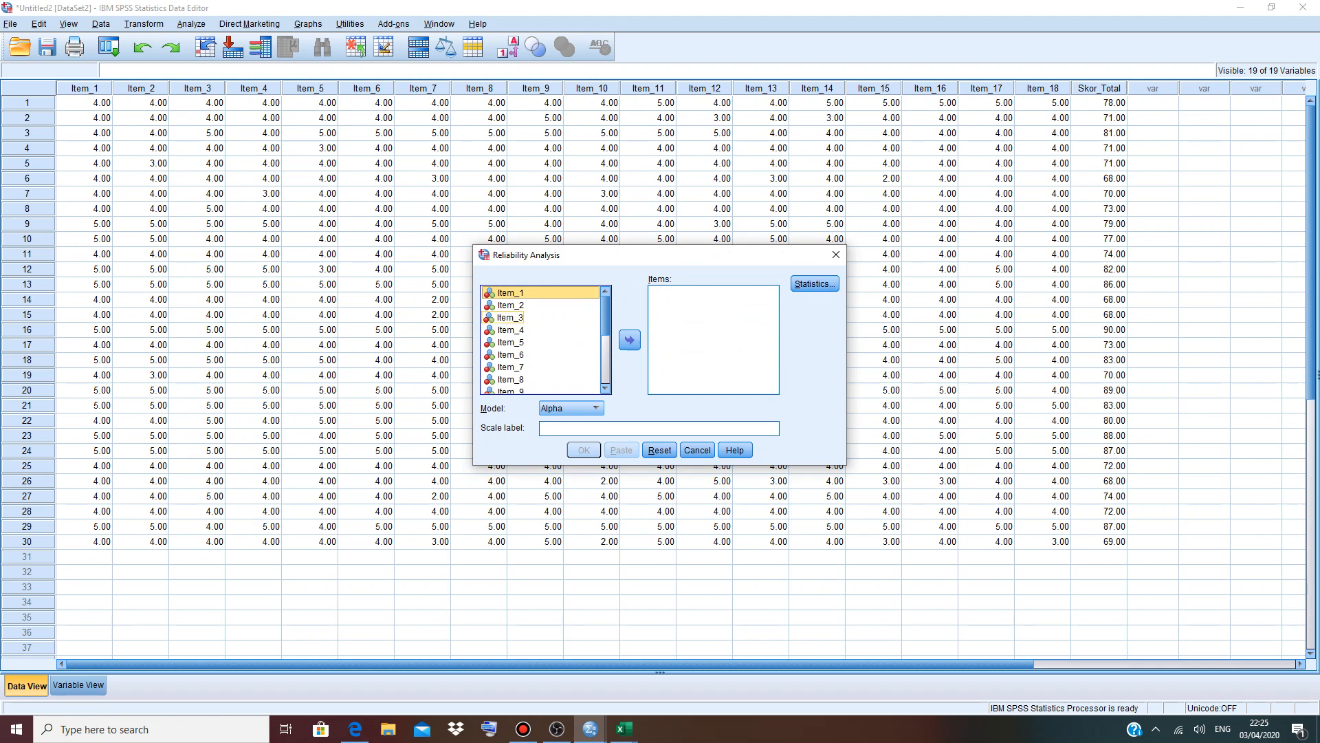
Add Item_1 to Item_18 as the reliability items, leaving Skor_Total out.
key("ctrl+a")
key("Tab")
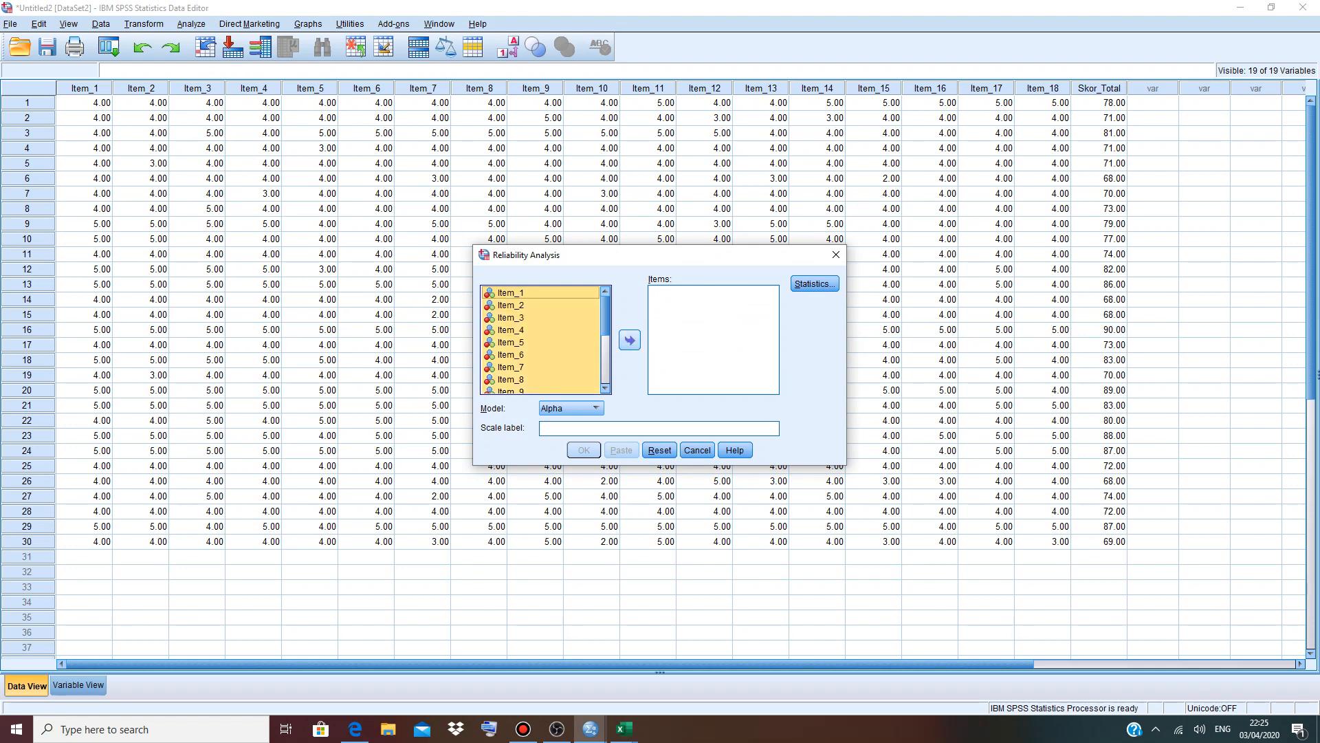
key("space")
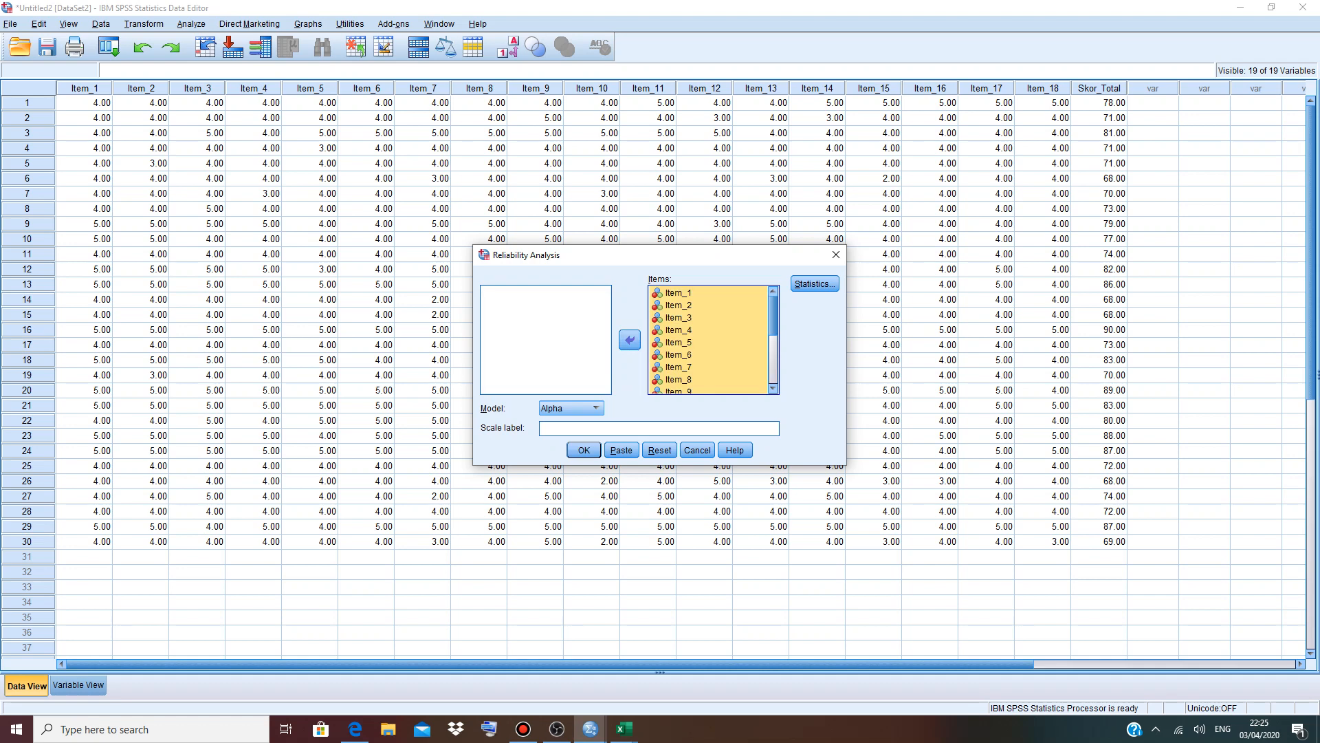
left_click(677, 305)
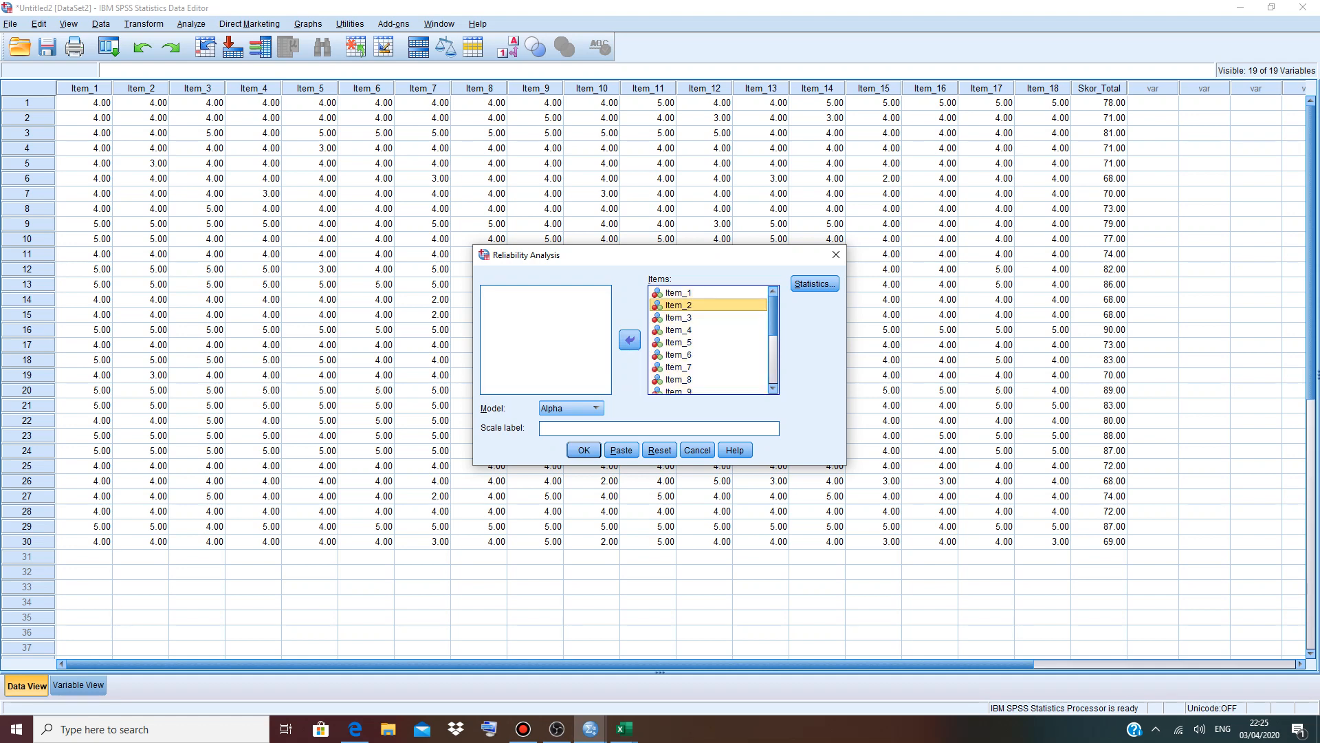
scroll(708, 340, "down", 1)
scroll(708, 340, "down", 4)
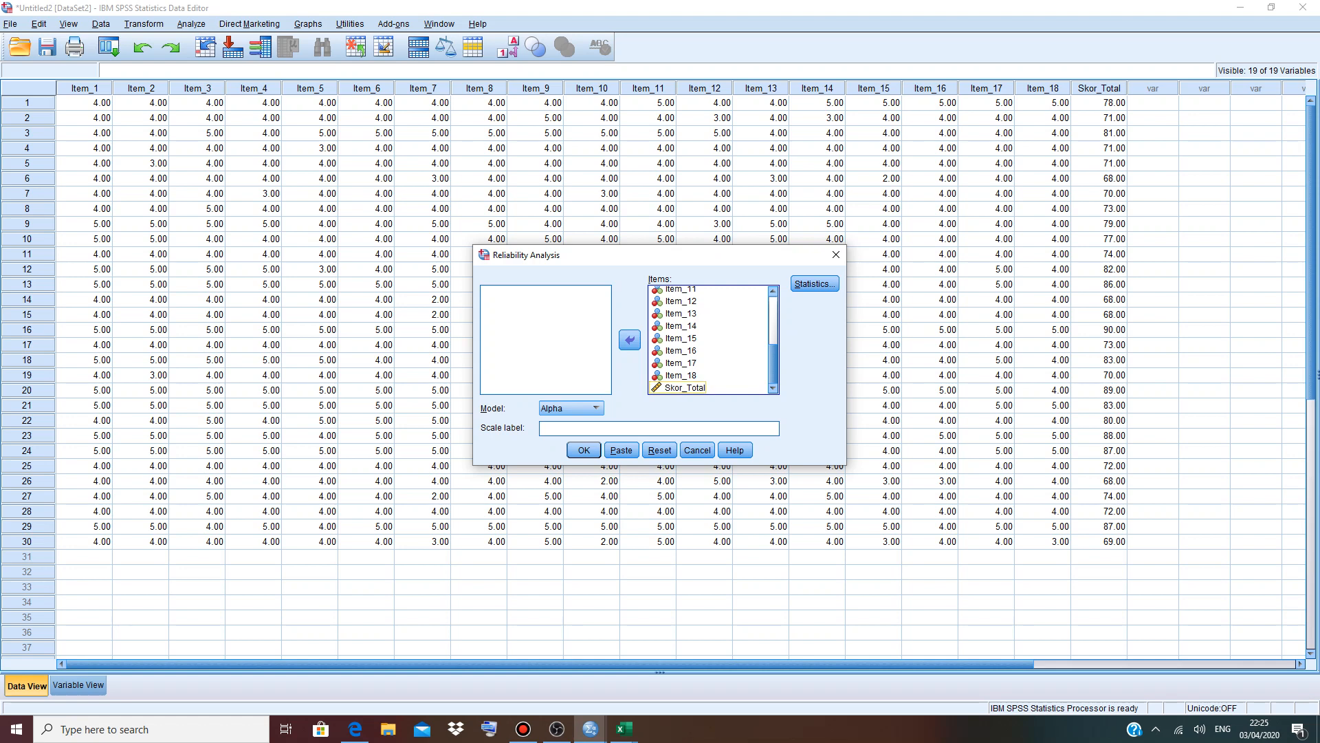
left_click(686, 388)
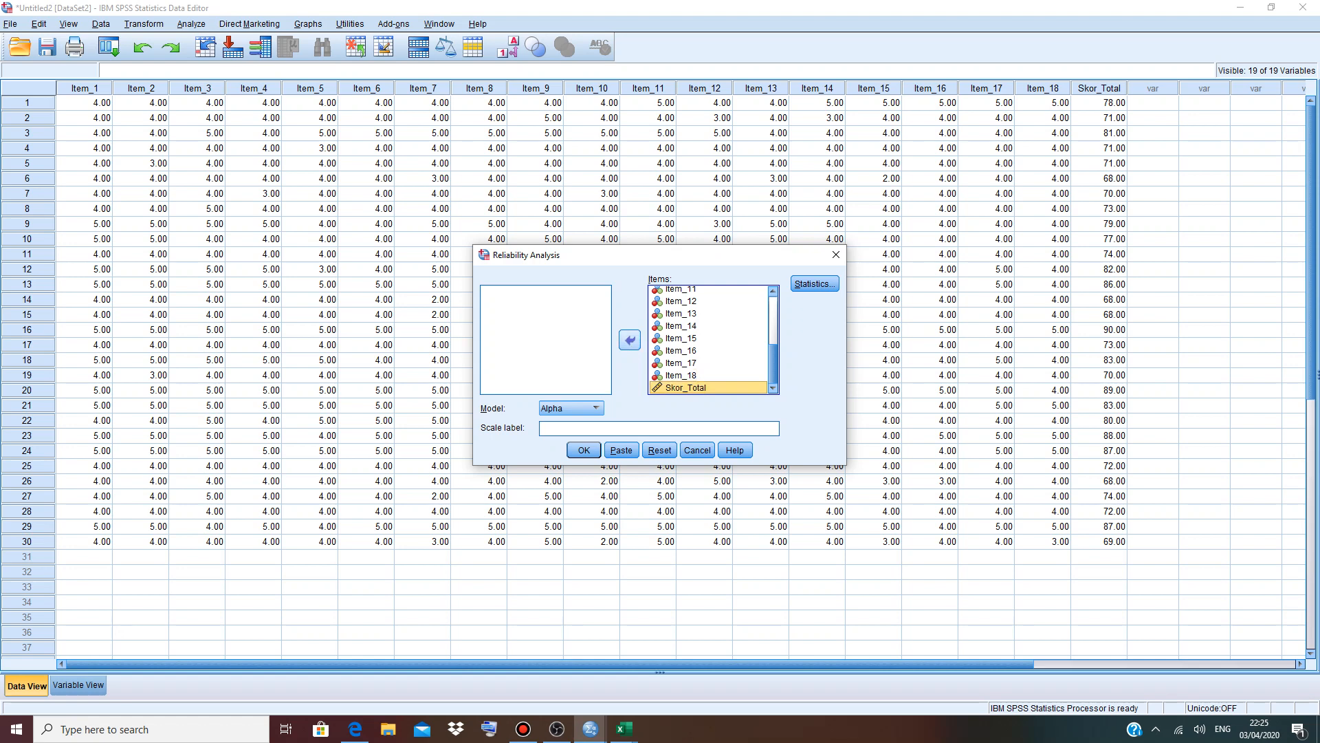
left_click(629, 340)
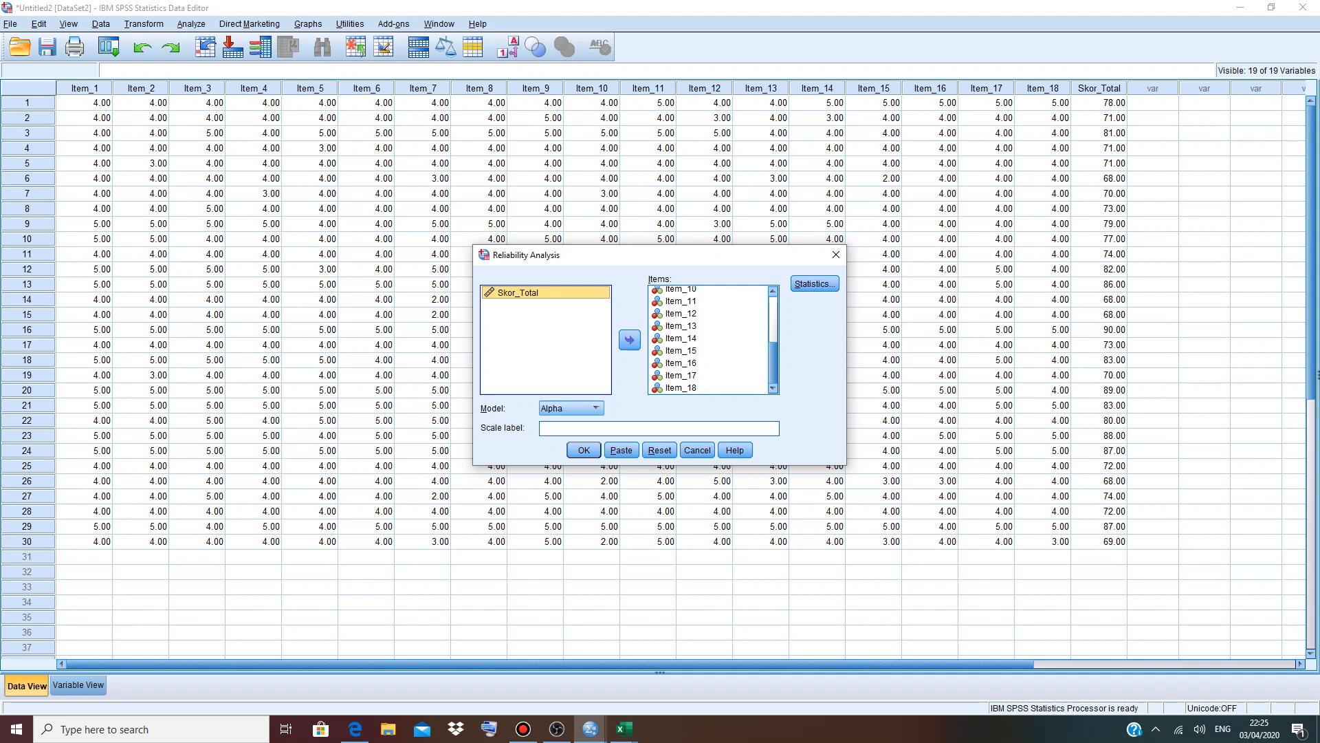
scroll(709, 340, "up", 3)
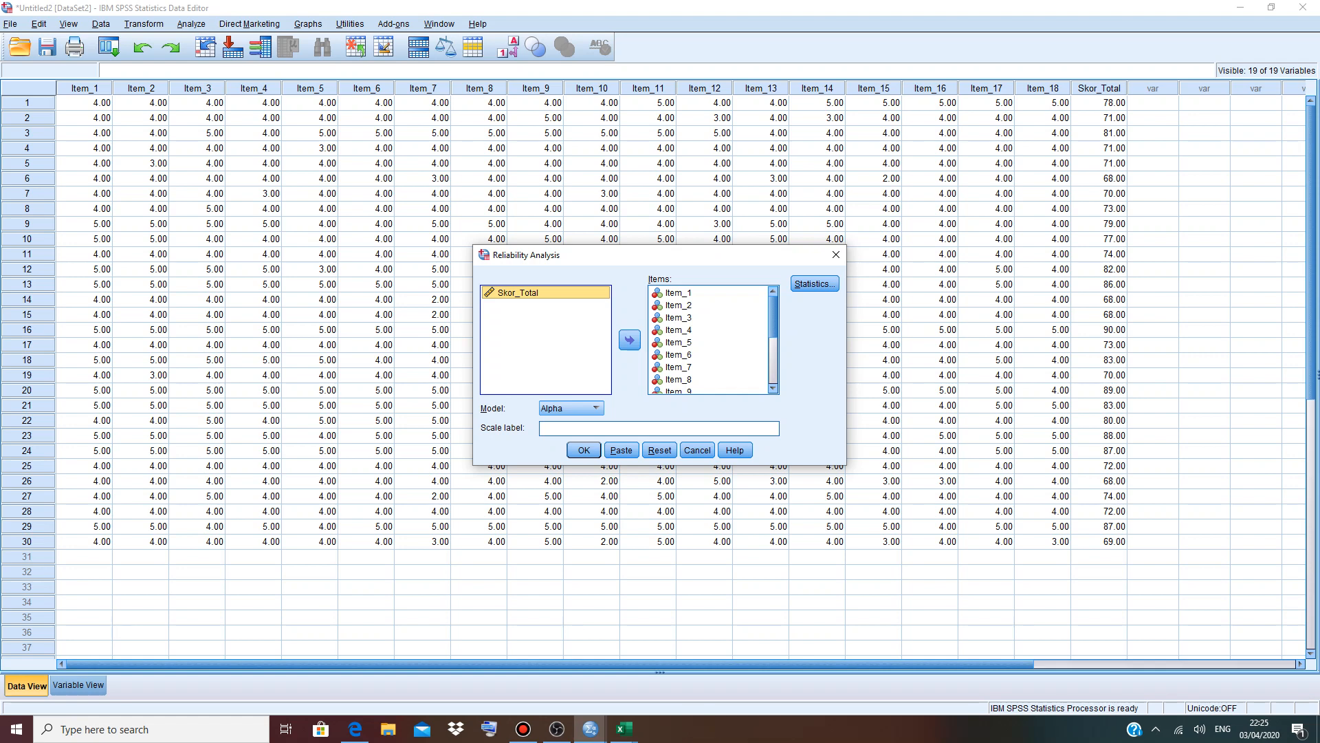
Request descriptives for item and scale if item deleted plus inter-item correlations, and run the Alpha reliability analysis.
left_click(815, 284)
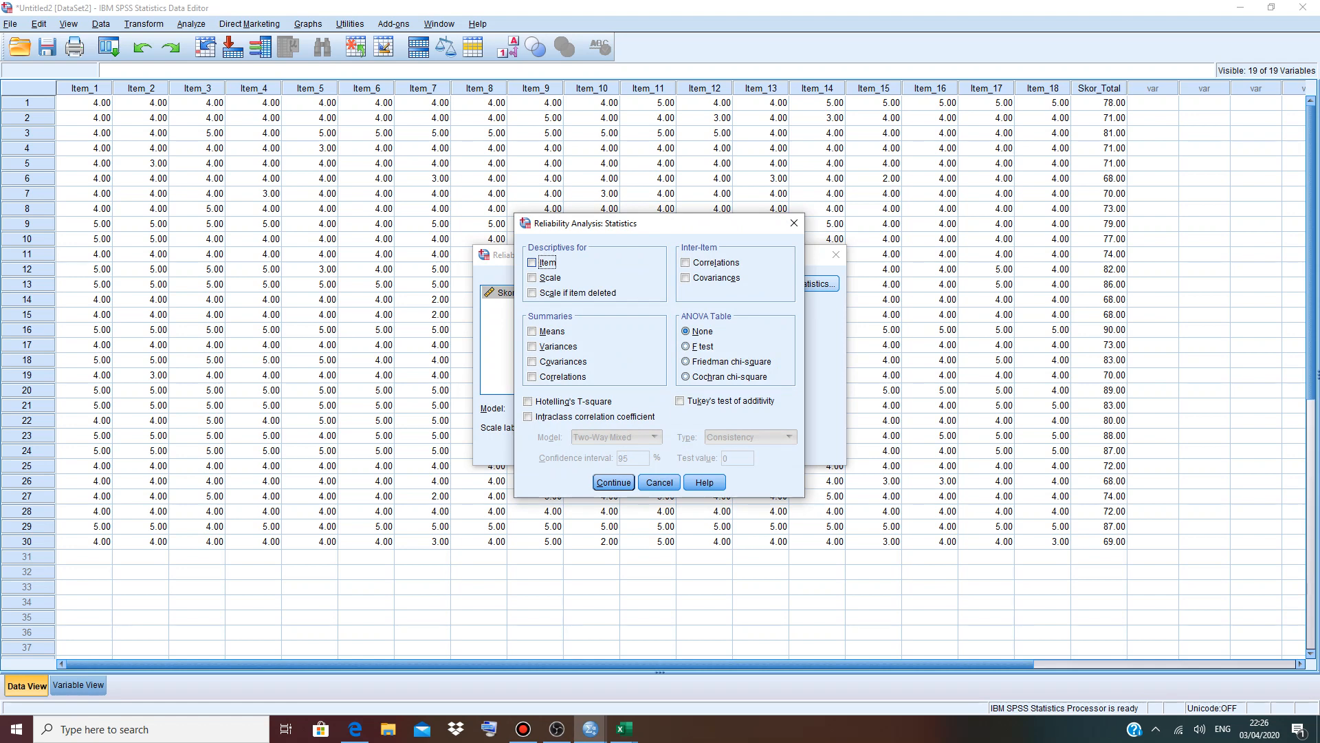
left_click(532, 262)
left_click(533, 293)
left_click(685, 263)
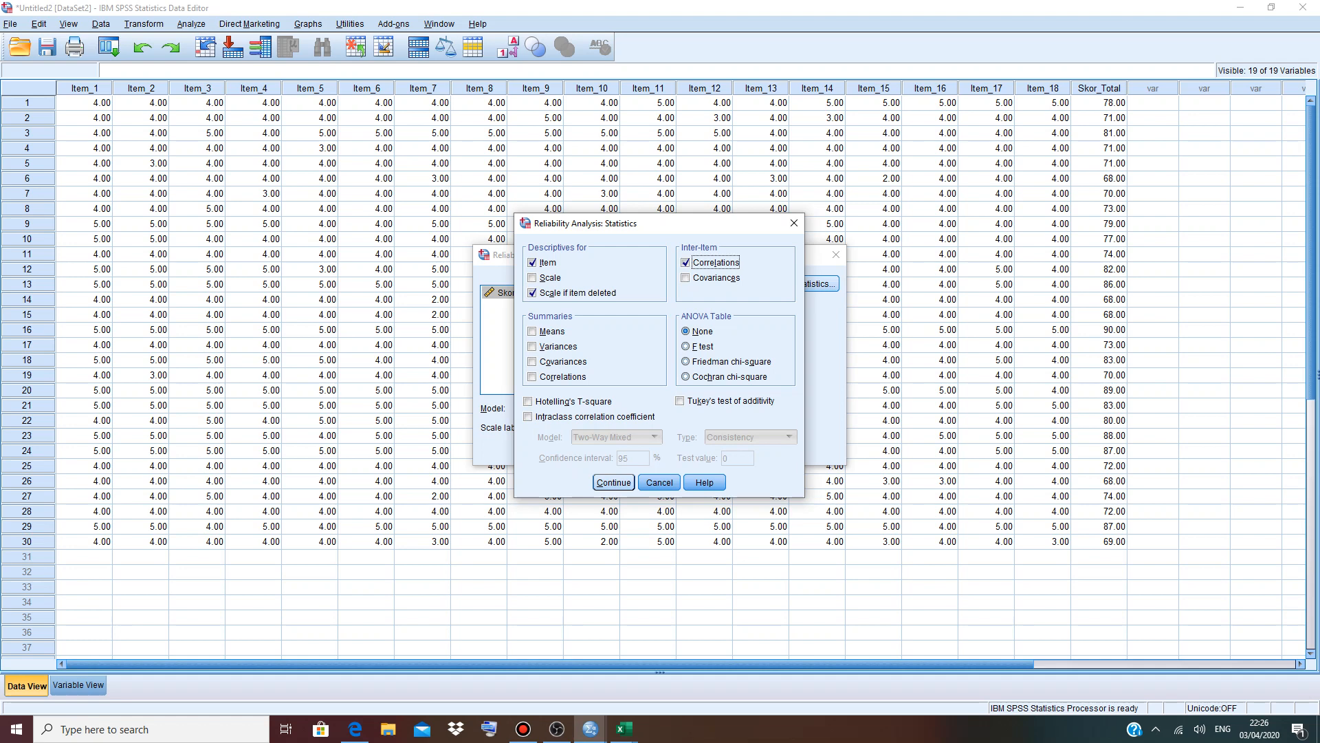
left_click(614, 482)
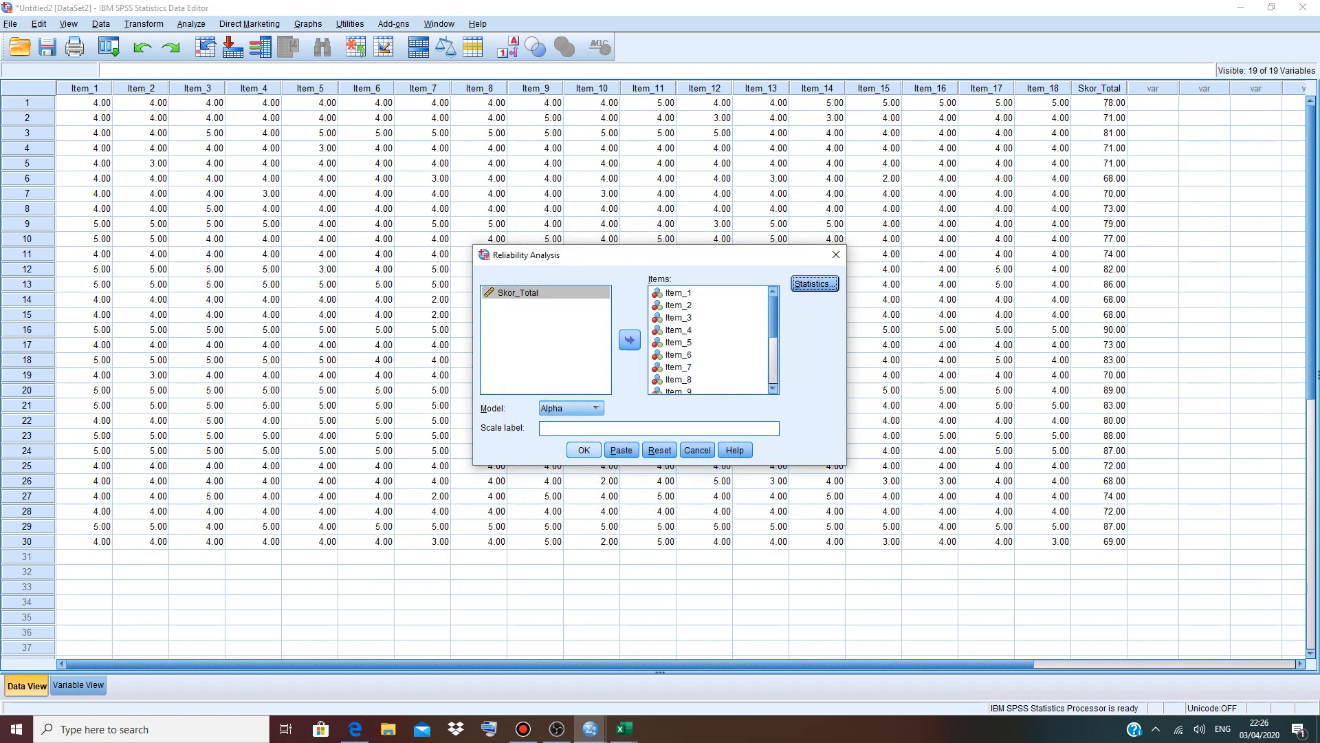
left_click(584, 450)
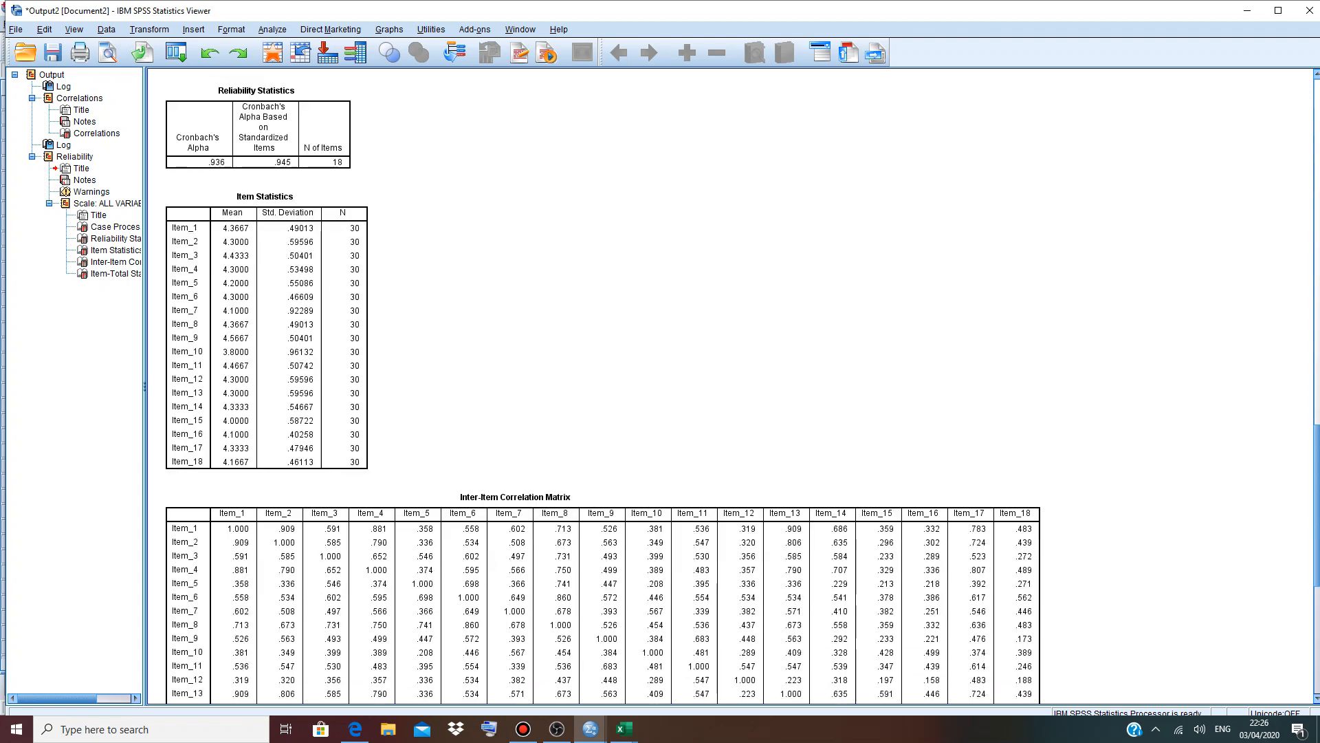
Look through the reliability output, from the Reliability Statistics to the Inter-Item Correlation Matrix and Item-Total Statistics.
scroll(431, 277, "down", 1)
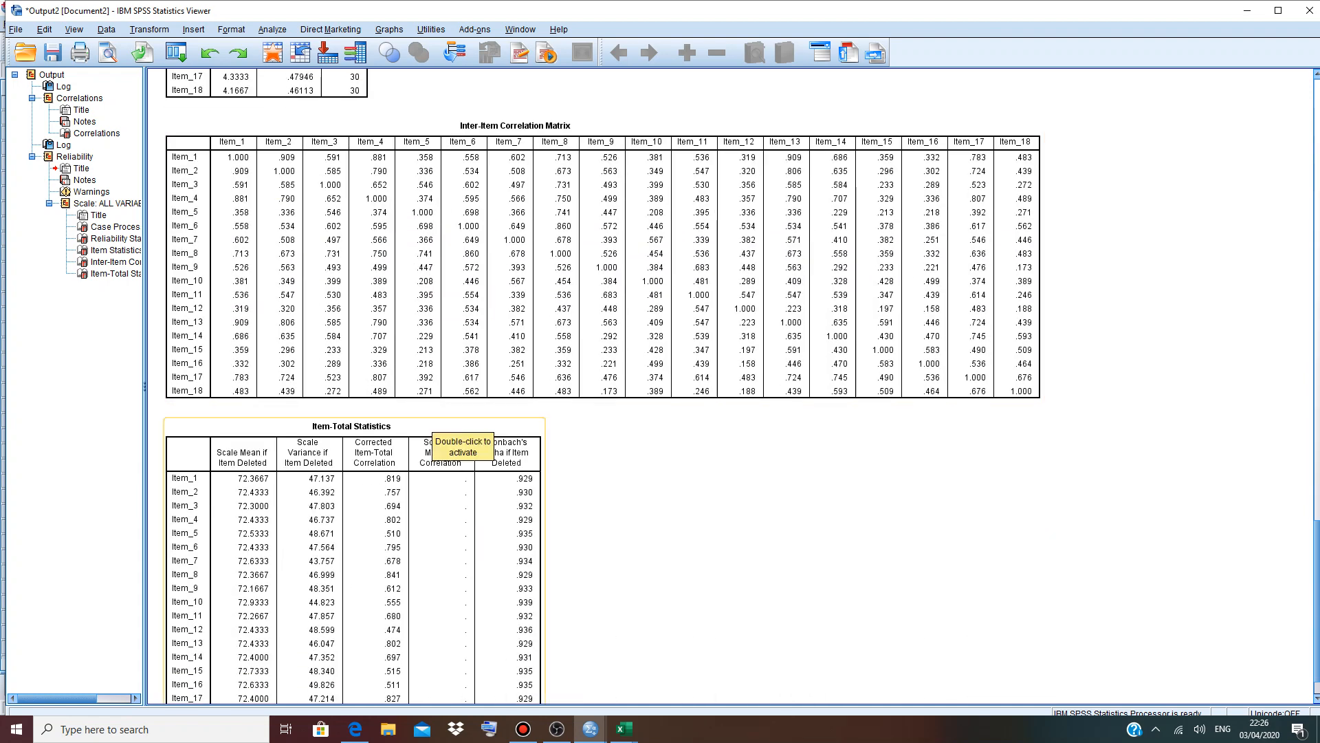
scroll(432, 418, "down", 1)
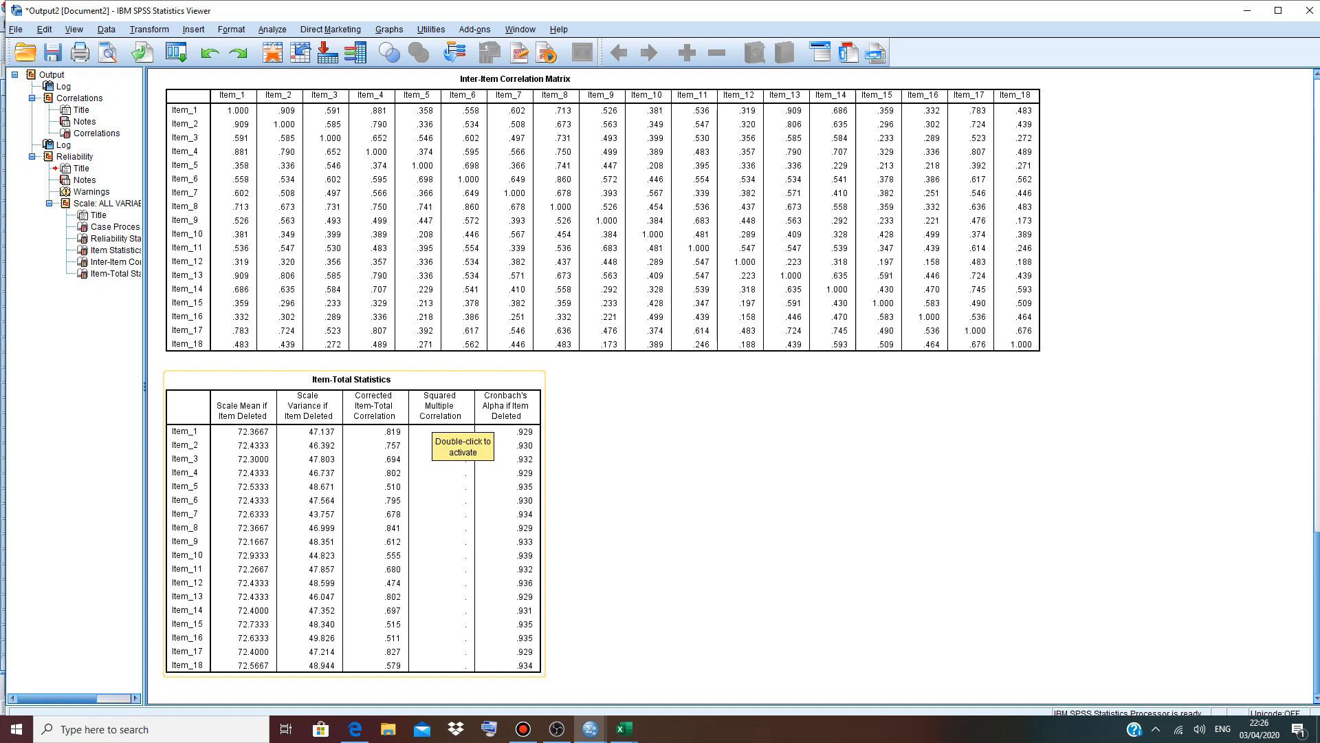
scroll(729, 385, "up", 15)
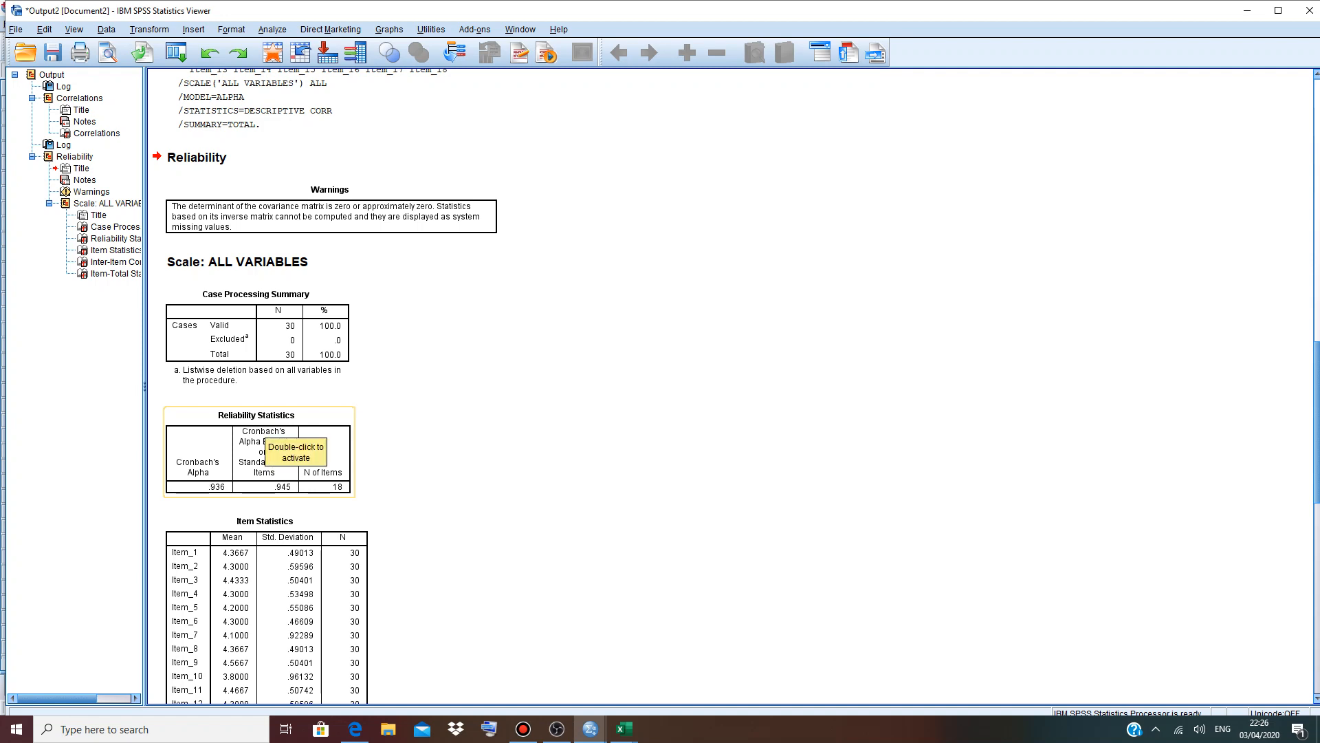
scroll(288, 444, "down", 9)
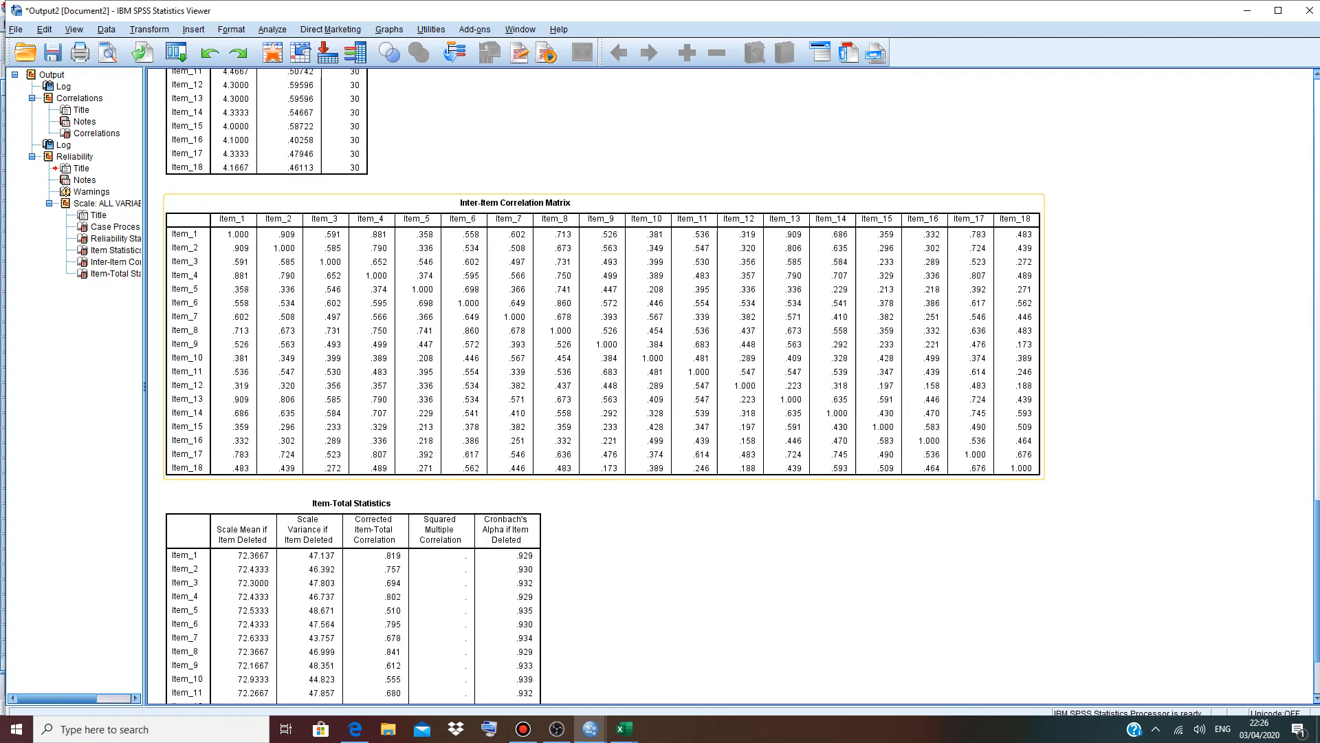
scroll(289, 443, "down", 3)
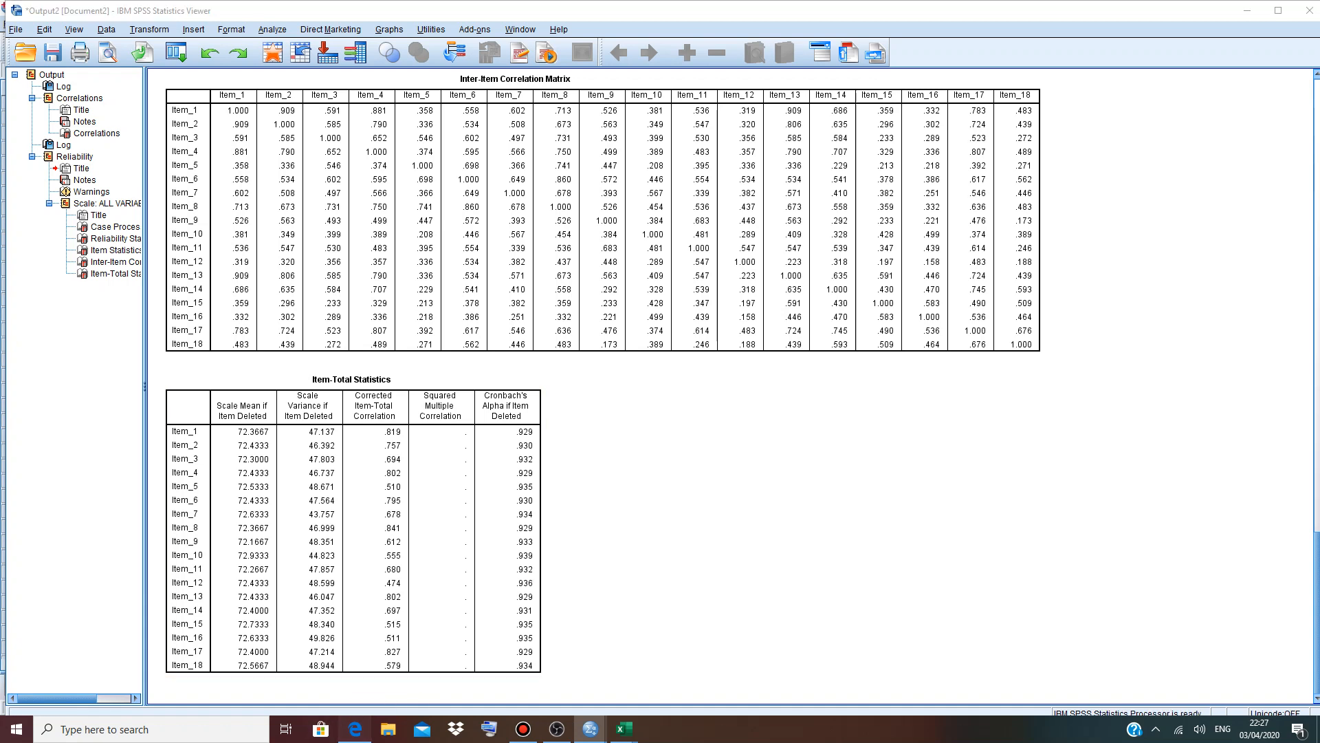
Look up the 5% critical r for N = 30 in the PDF table in Edge and return to the SPSS output.
left_click(355, 729)
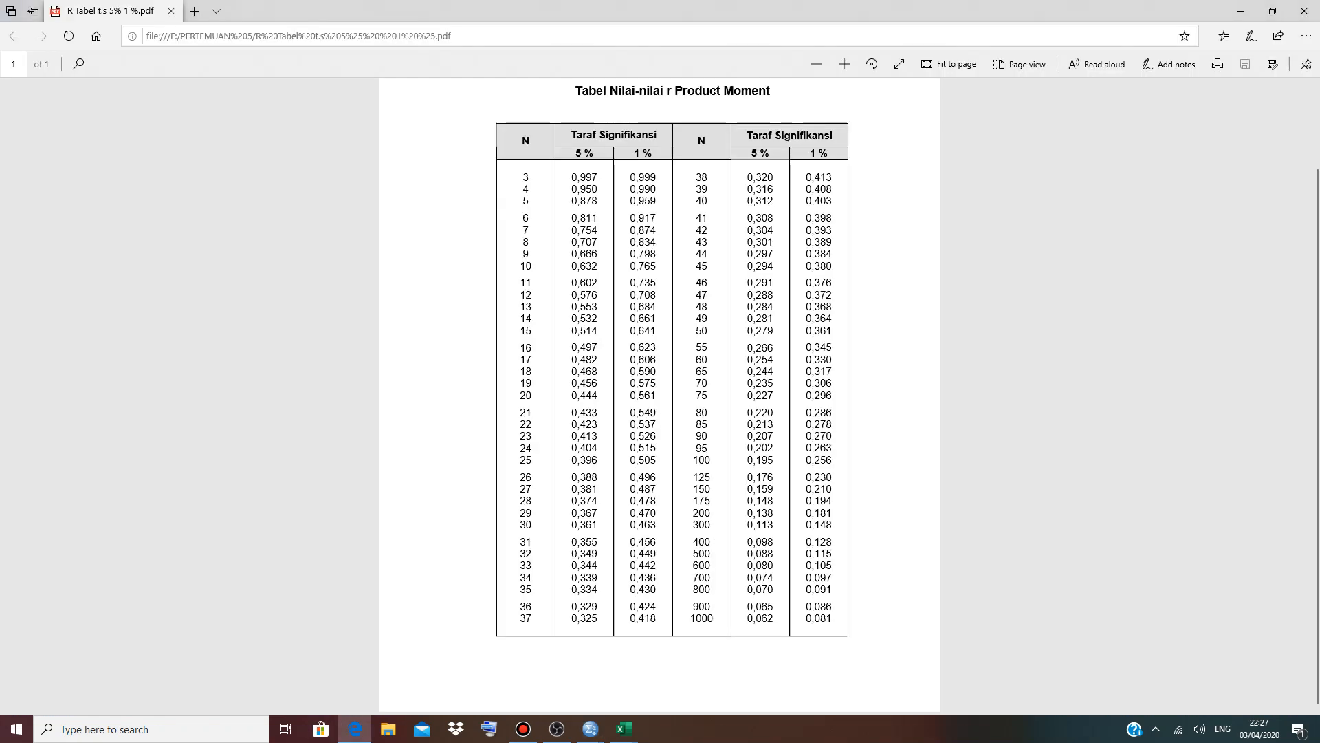
double_click(526, 524)
double_click(584, 525)
left_click(584, 525)
left_click(591, 729)
left_click(664, 671)
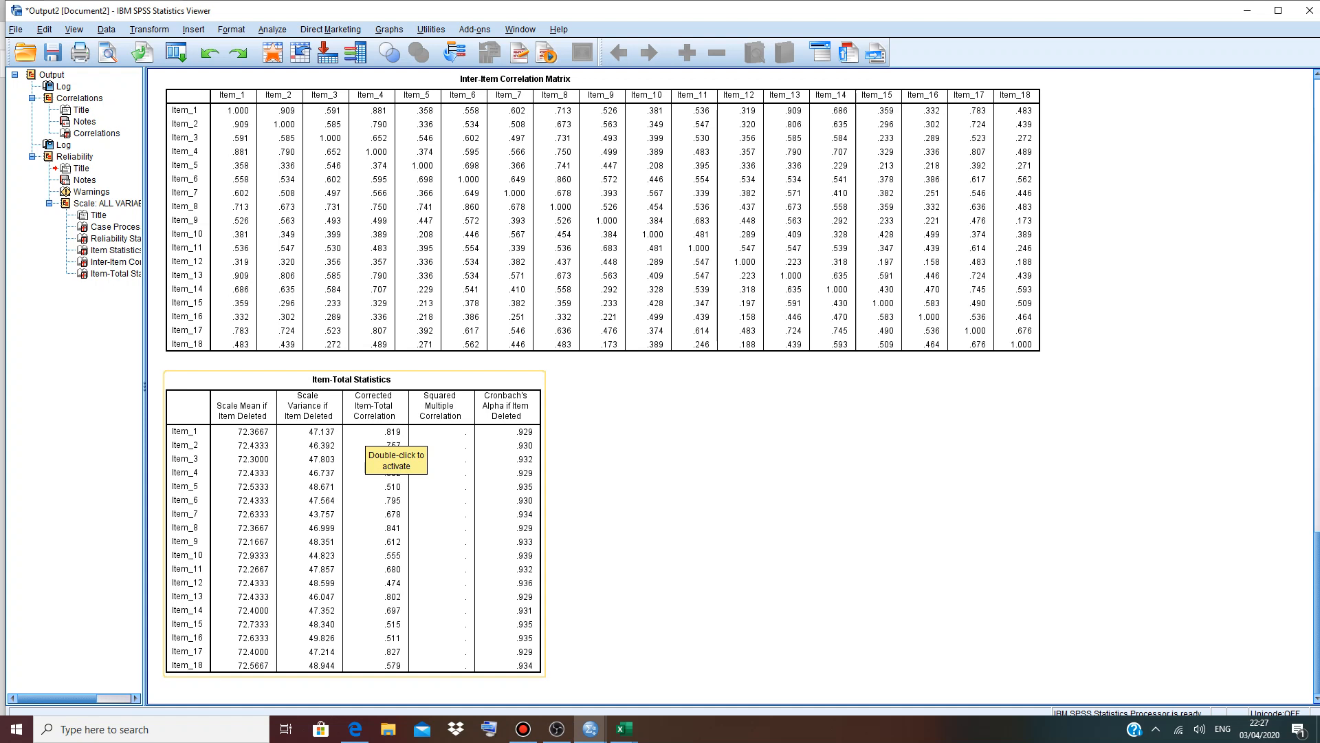
Copy the Item-Total Statistics table from the reliability output.
left_click(357, 521)
right_click(357, 521)
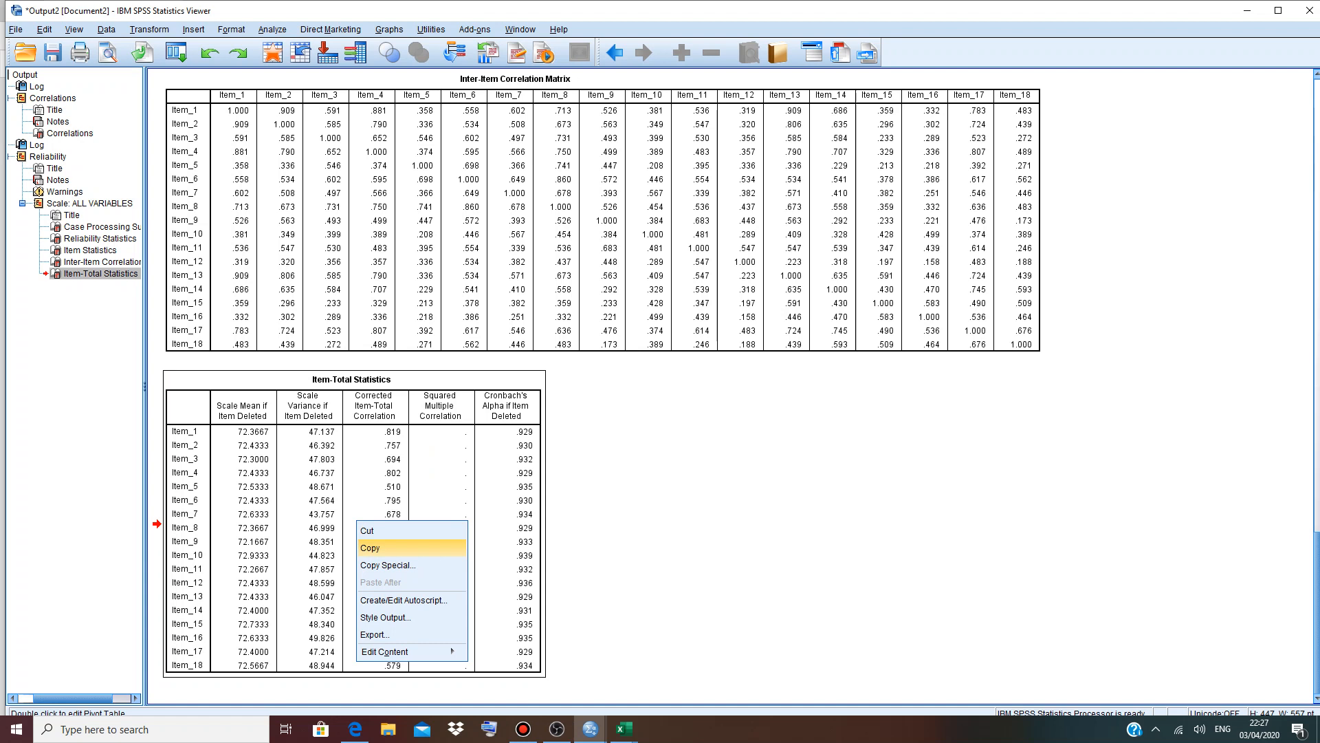
left_click(370, 548)
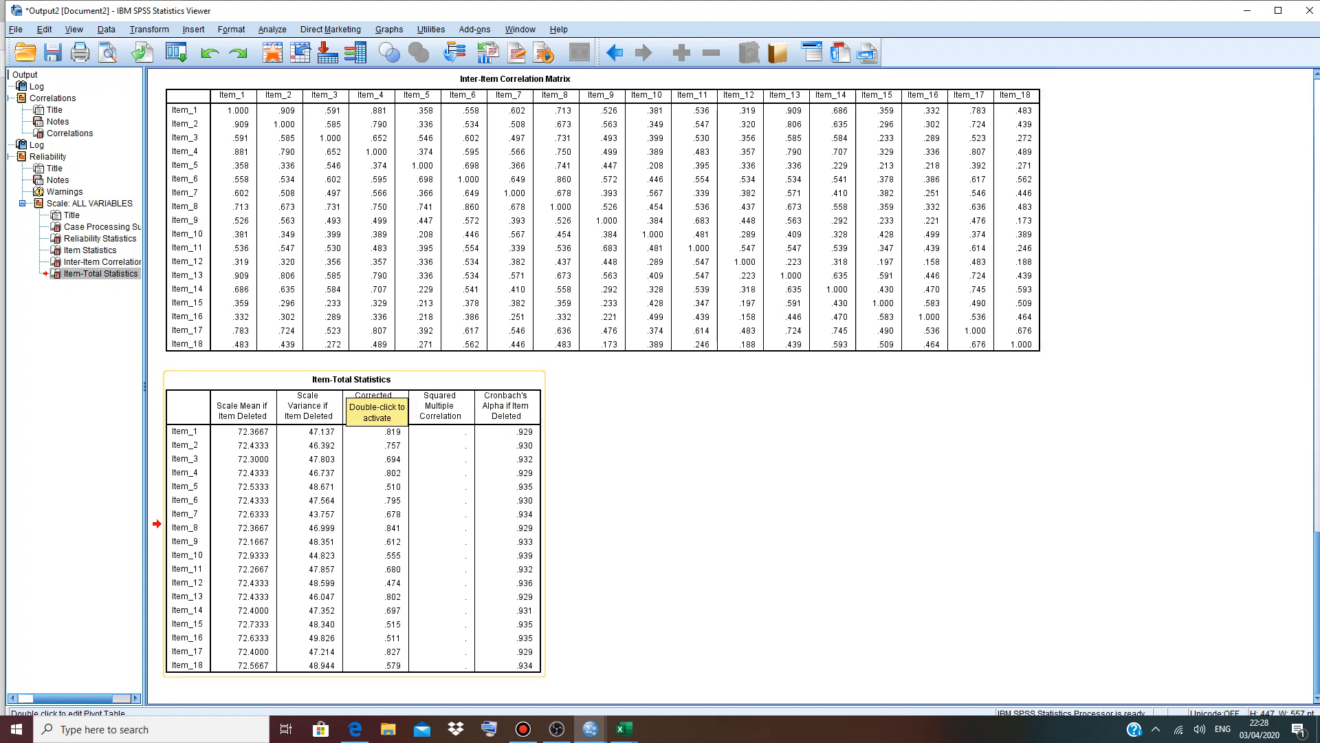
right_click(407, 509)
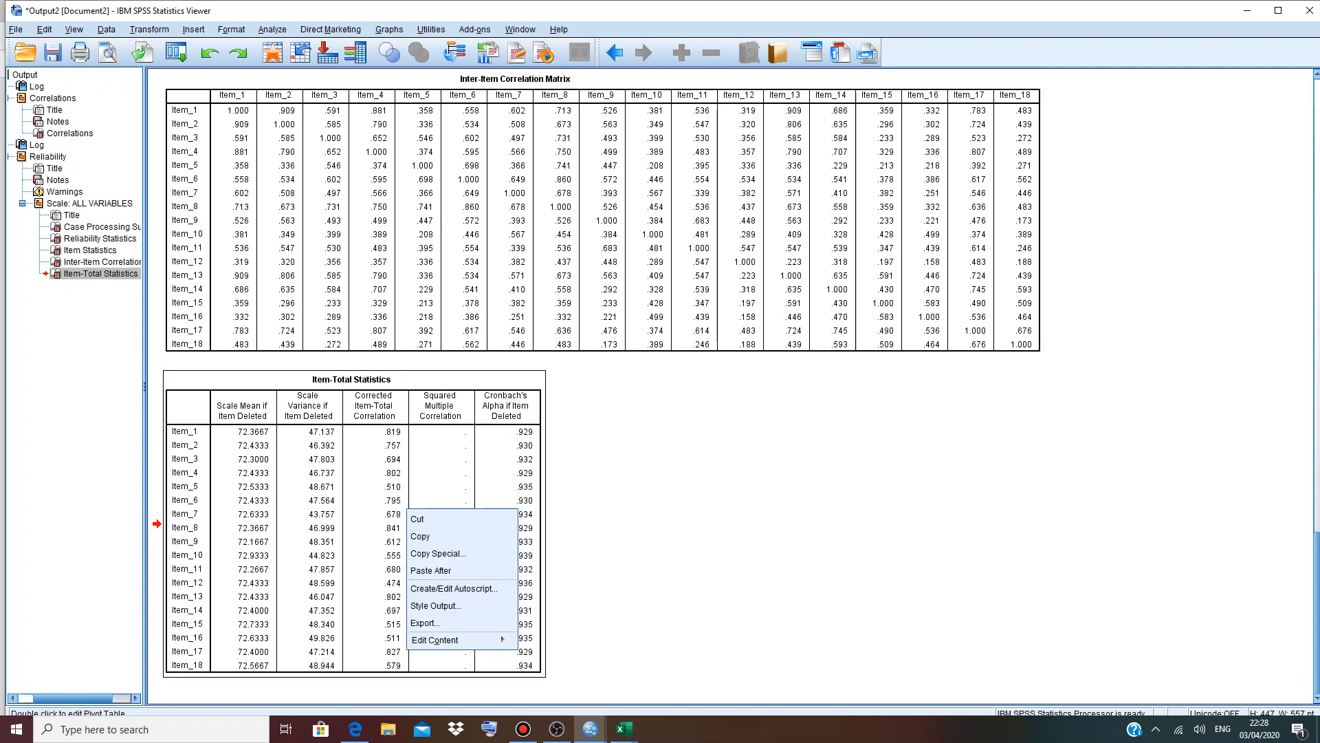
key("Escape")
Copy the Pearson Correlations table from the output.
scroll(688, 385, "up", 15)
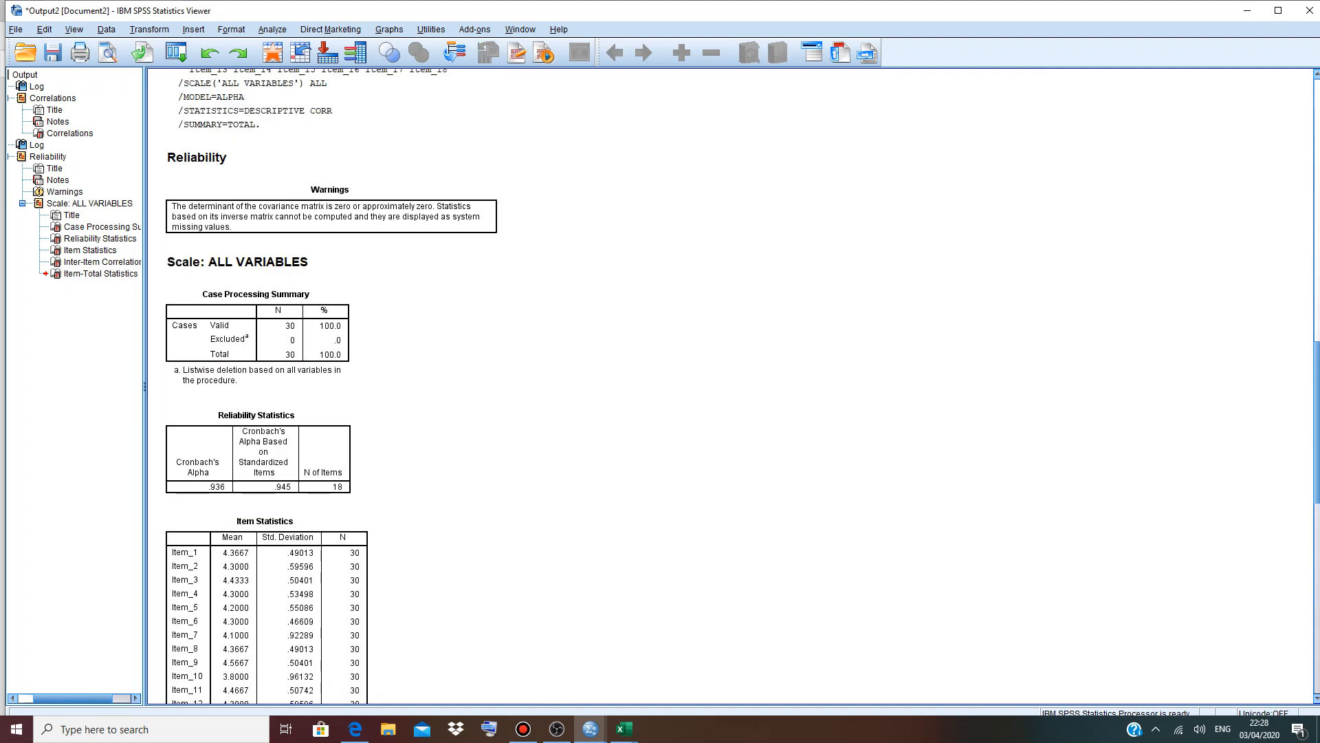
left_click(680, 227)
left_click(69, 133)
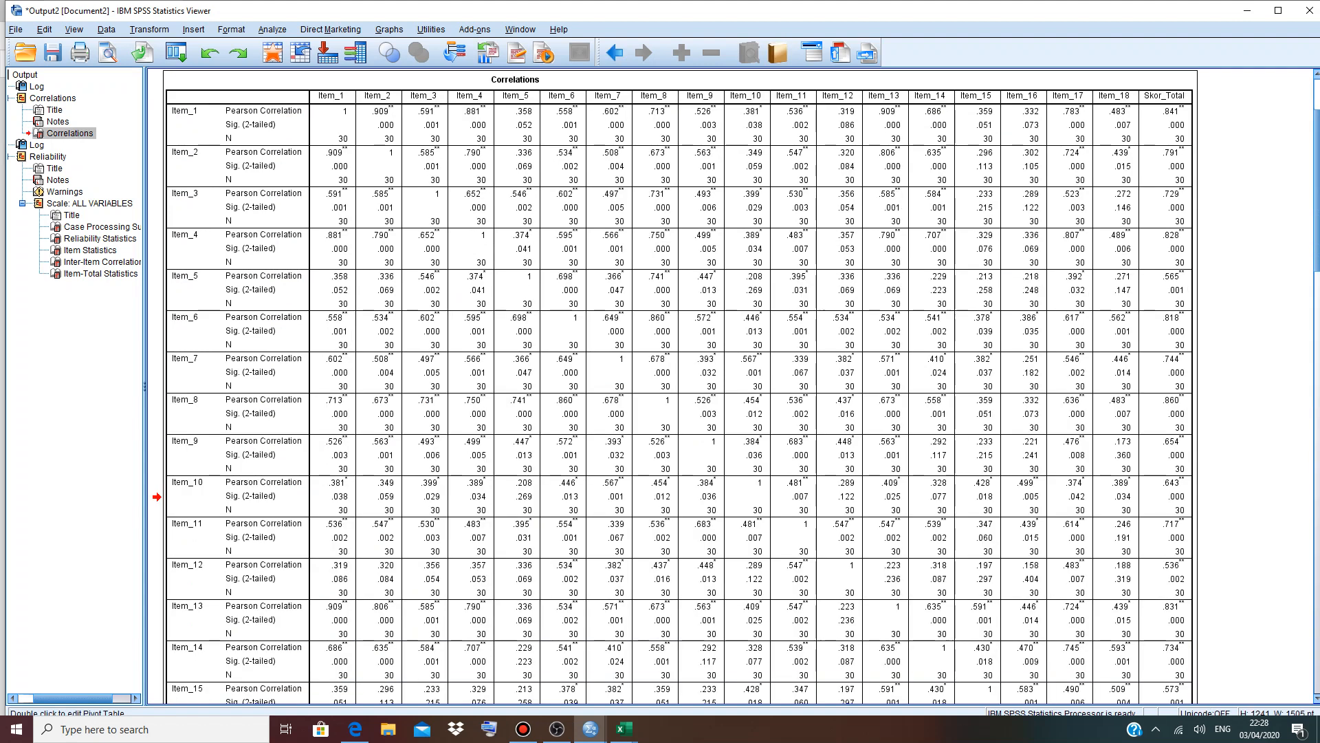
right_click(476, 212)
left_click(509, 237)
Copy the Item-Total Statistics table at the end of the output again.
scroll(681, 385, "down", 20)
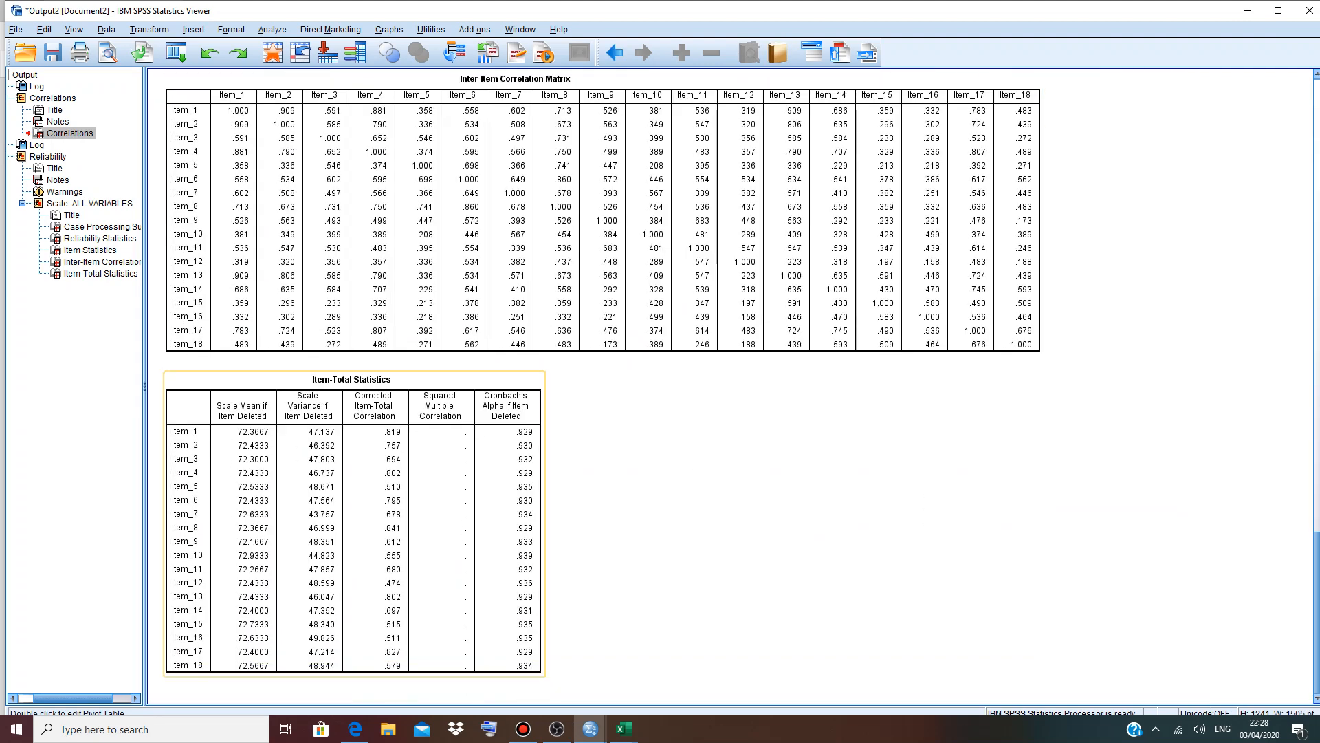
left_click(385, 449)
right_click(385, 449)
left_click(405, 475)
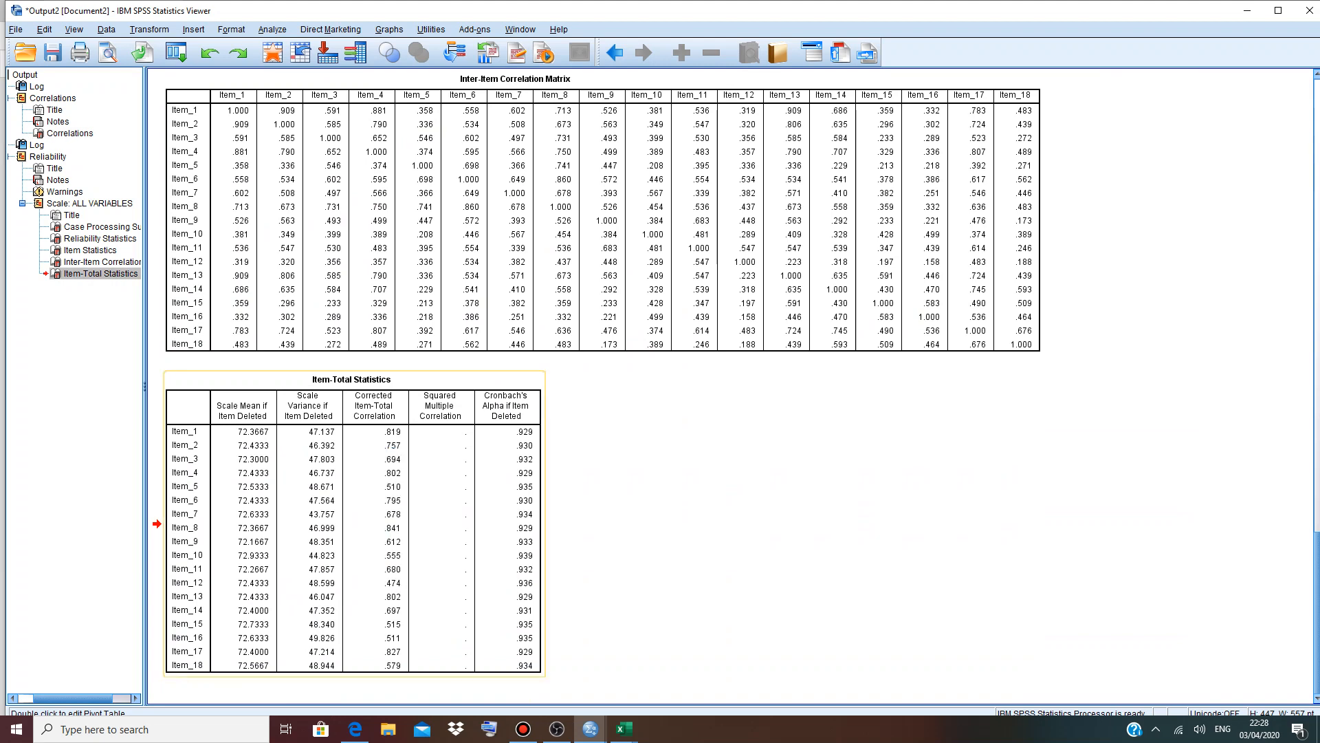
Copy the Pearson Correlations table from the SPSS output and switch to the Book1 workbook in Excel.
scroll(681, 385, "up", 20)
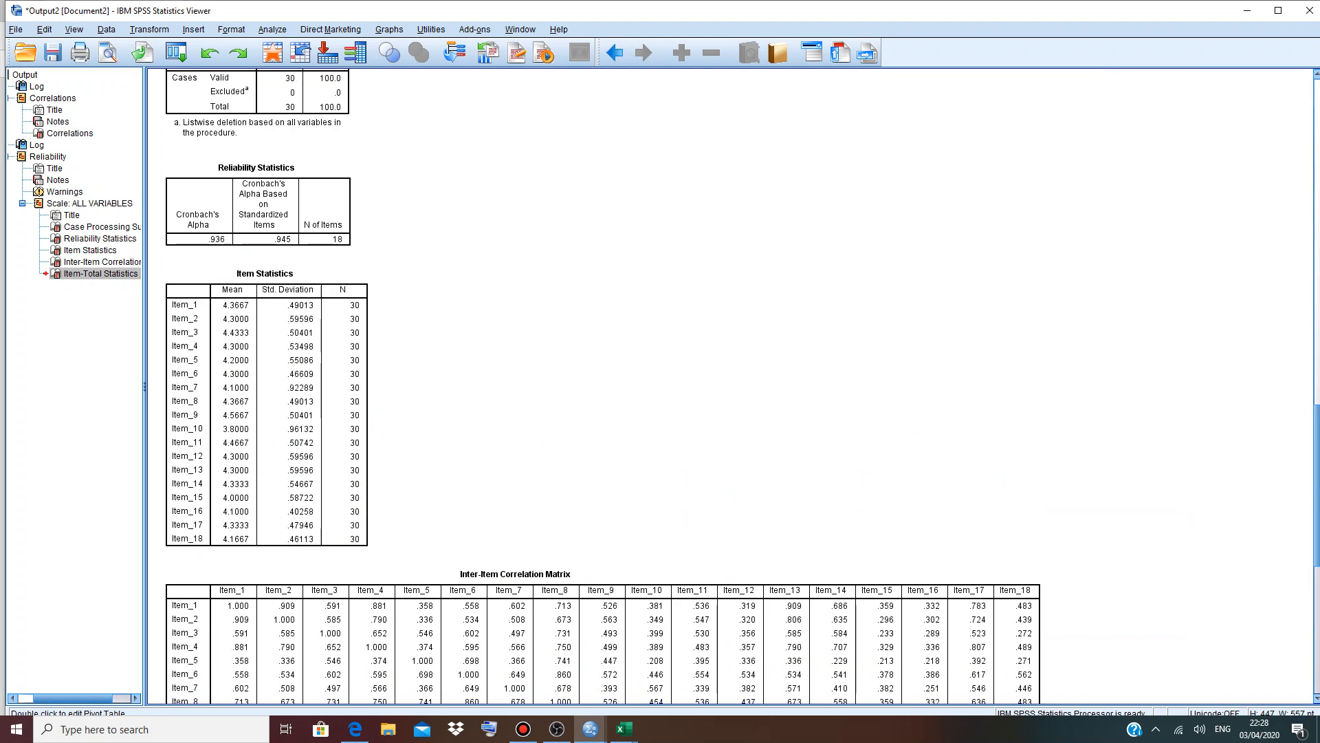
right_click(611, 204)
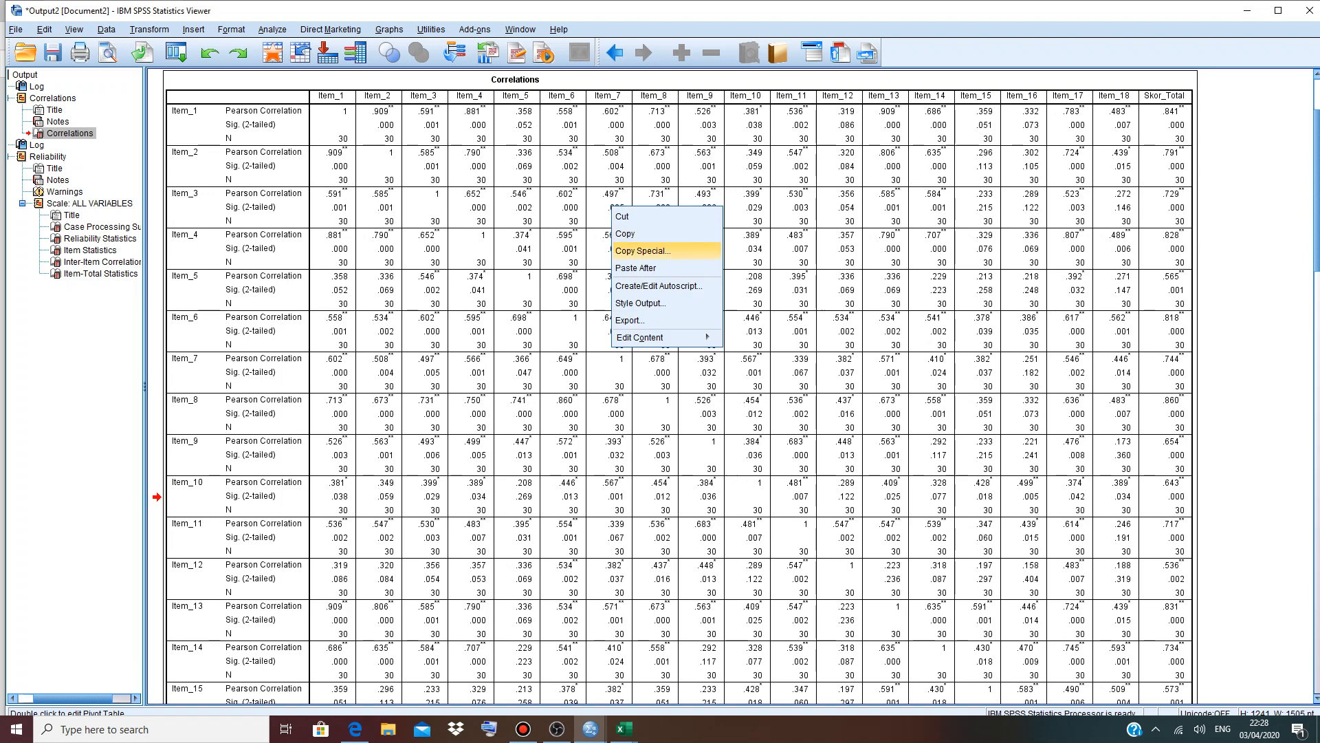
left_click(639, 231)
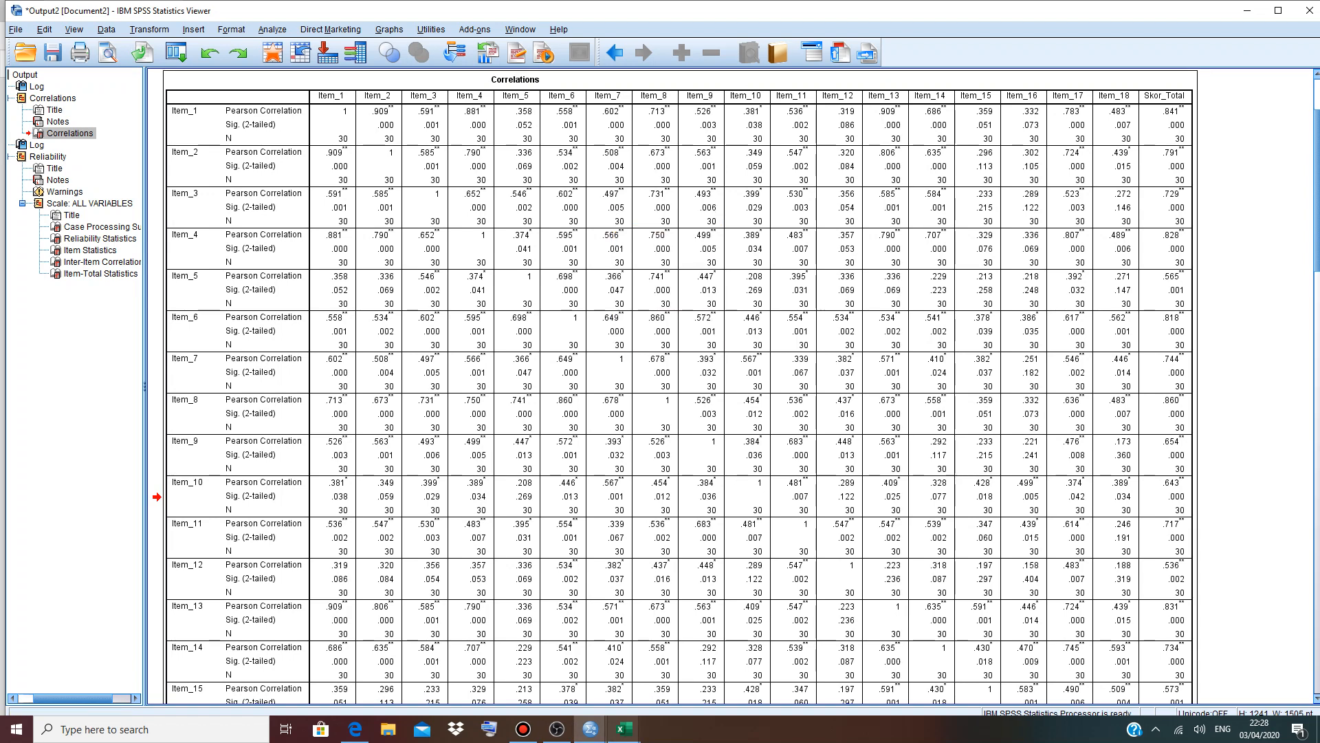
left_click(624, 729)
left_click(700, 663)
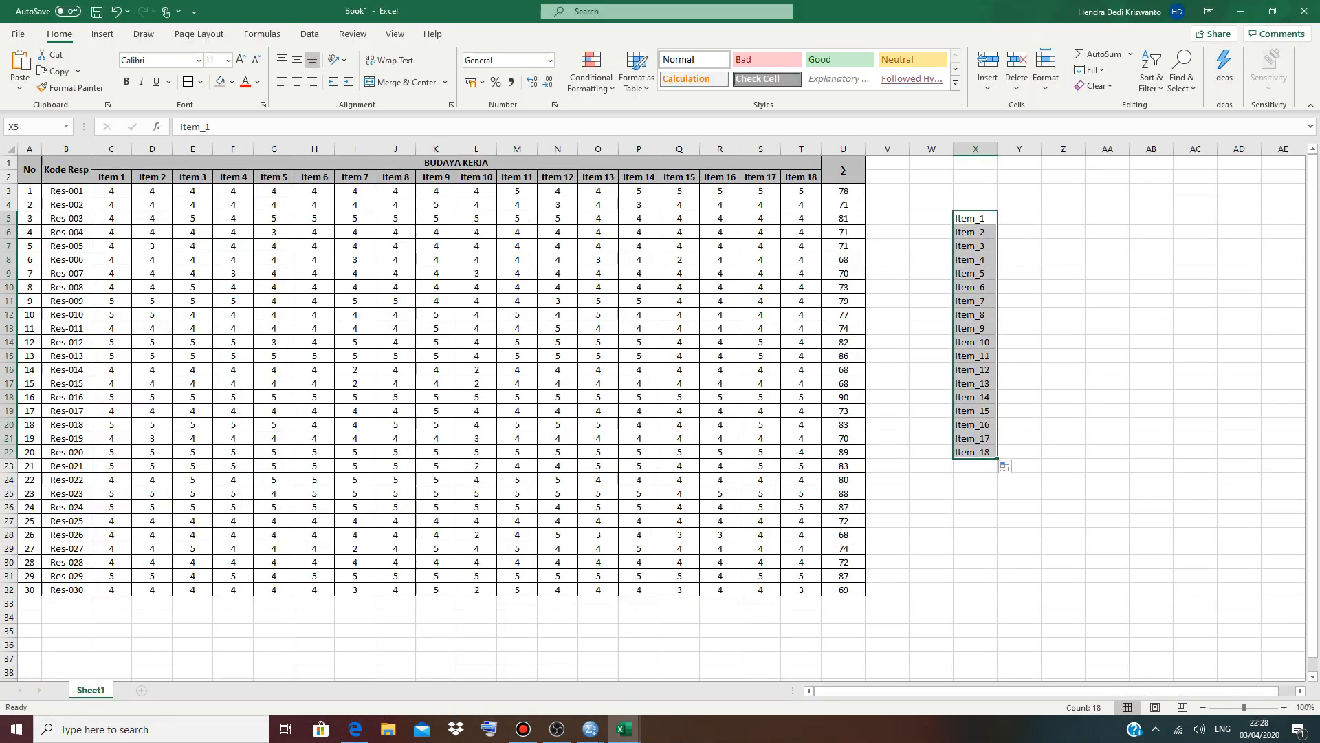
Delete column X containing the Item_1 to Item_18 labels beside the data table.
left_click(973, 149)
right_click(974, 149)
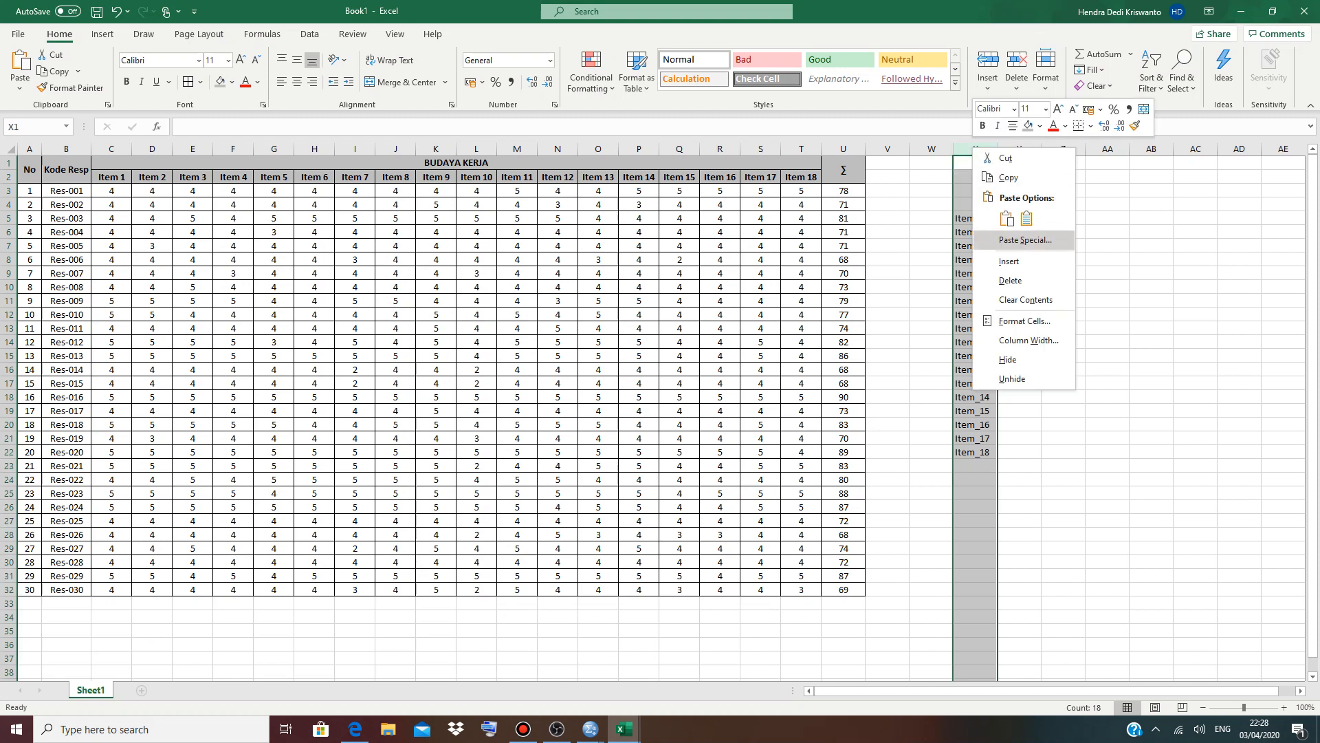
left_click(1010, 280)
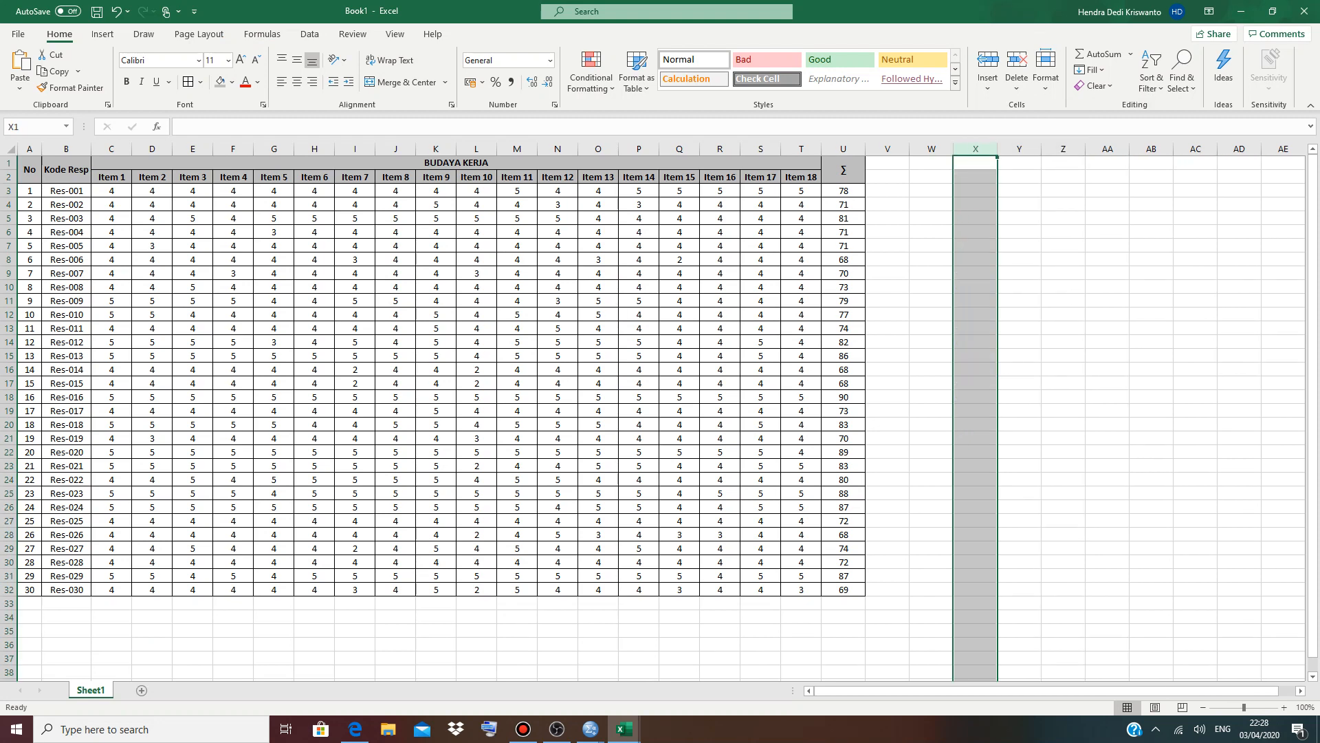
Rename Sheet1 as "Data Uji Instrumen".
double_click(90, 689)
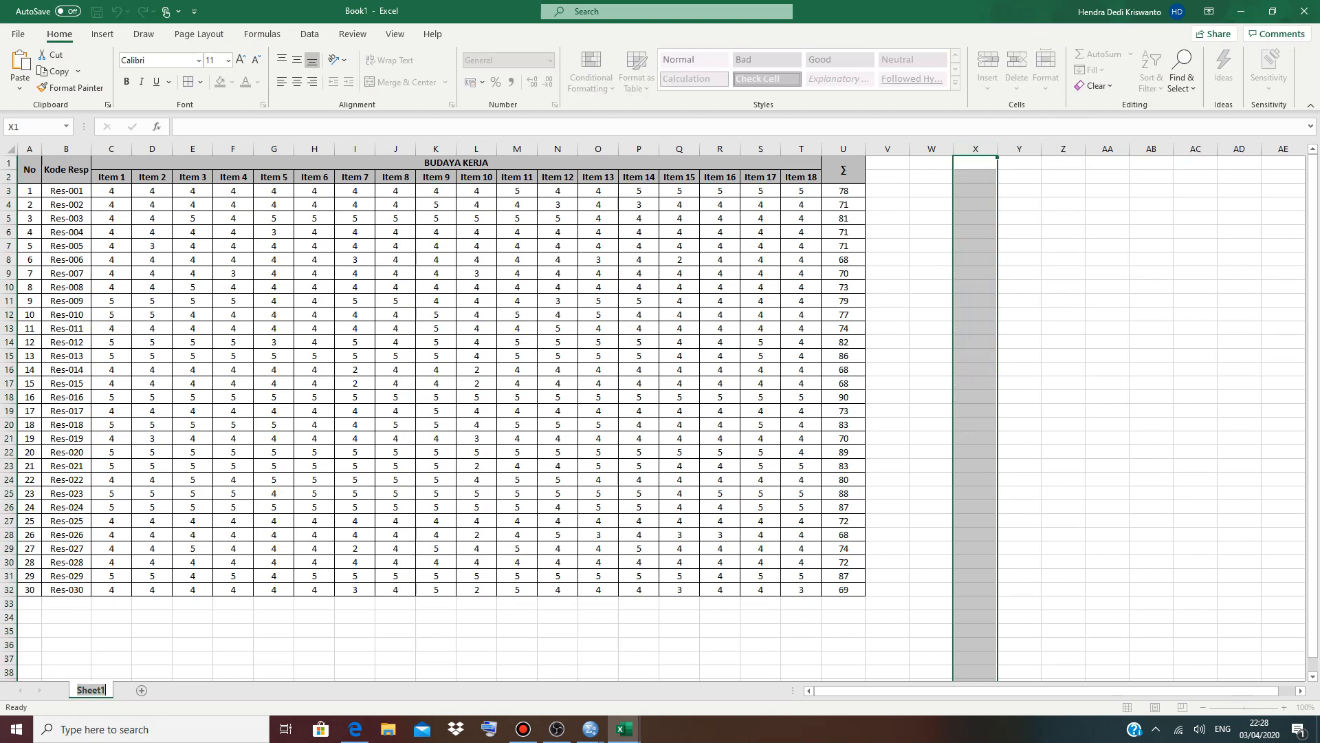
type("Data")
type(" Uji Va")
key("BackSpace")
key("BackSpace")
type("La")
key("BackSpace")
key("BackSpace")
type("Inst")
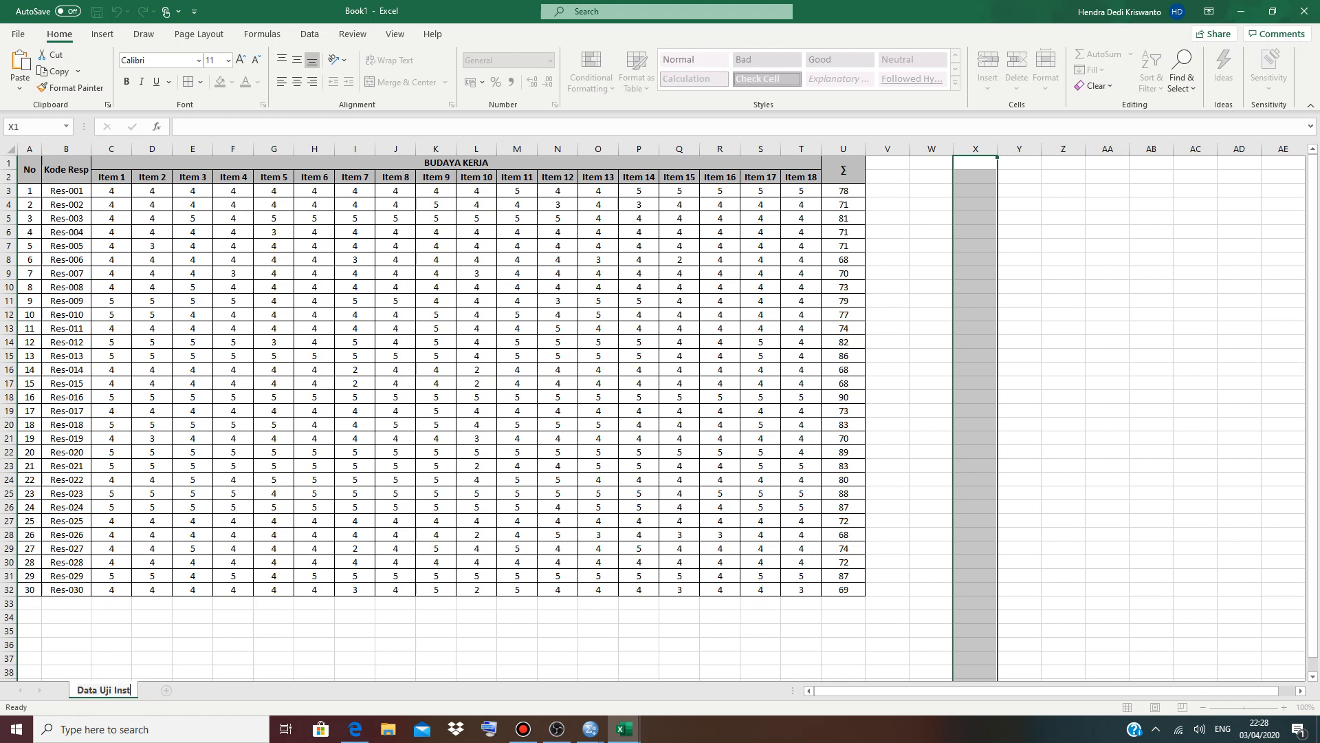
type("rumen")
key("Return")
Add a new worksheet and give the Data Uji Instrumen sheet a green tab color.
left_click(193, 689)
right_click(146, 690)
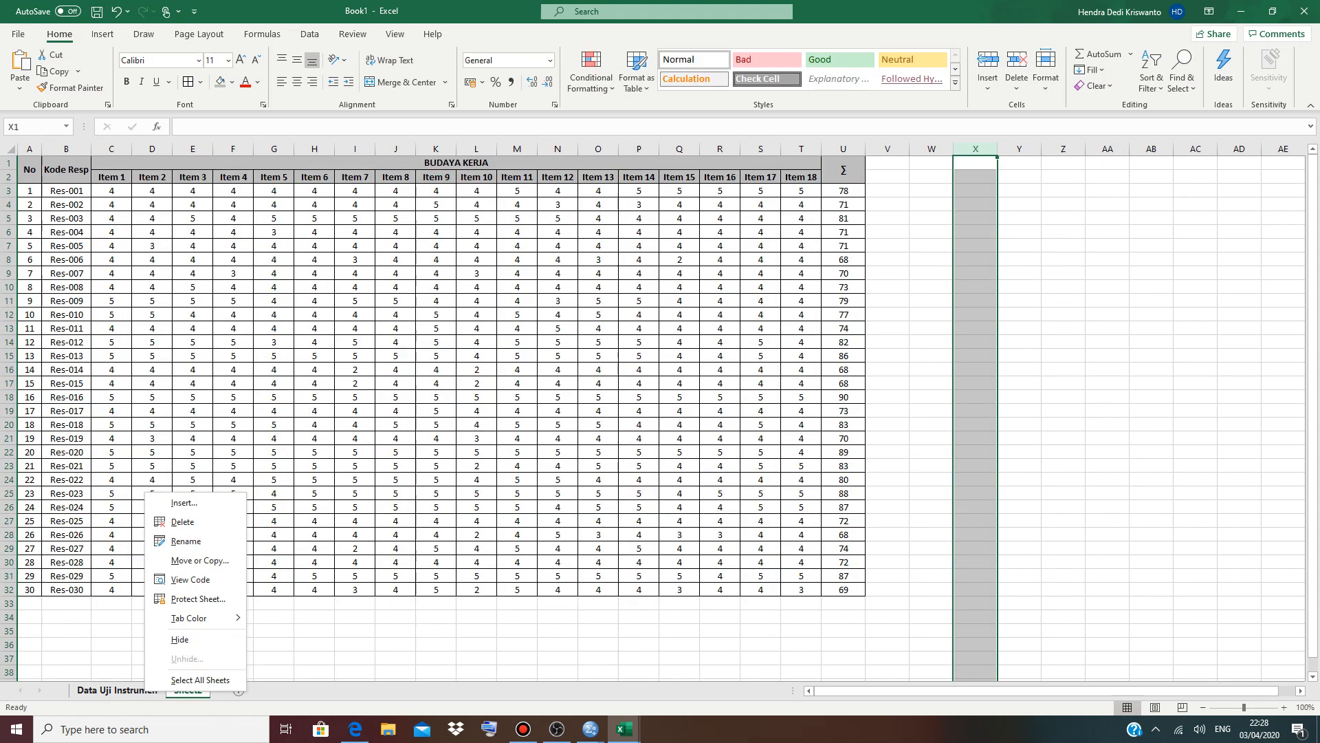
mouse_move(196, 618)
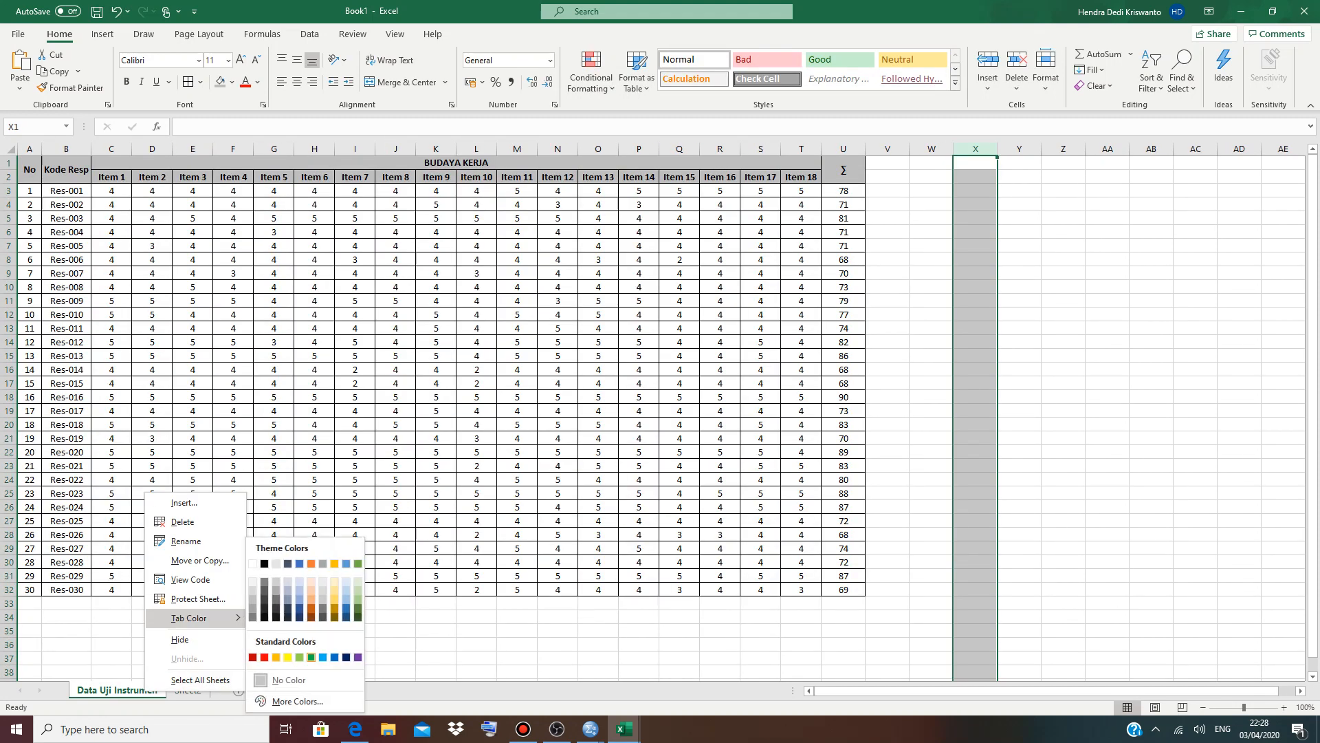
left_click(311, 657)
Give Sheet2 the standard dark blue tab color.
left_click(188, 690)
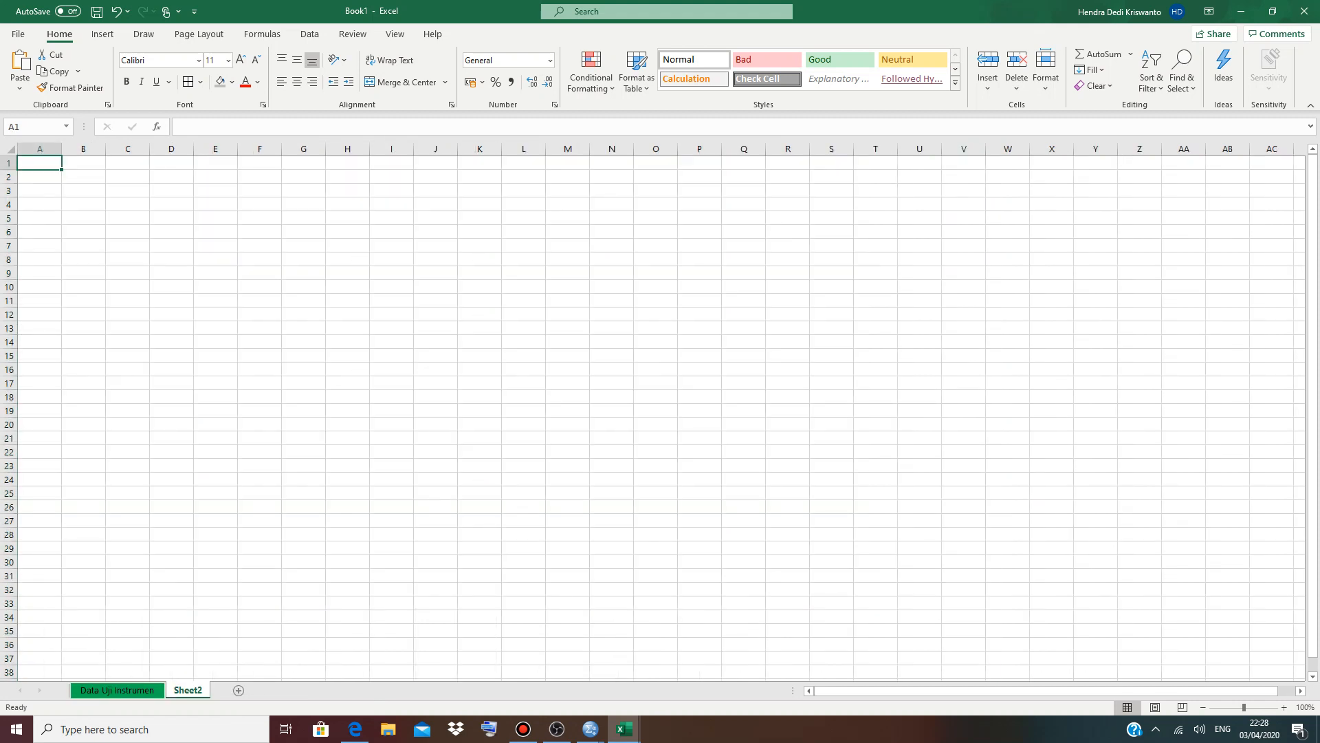
right_click(188, 690)
mouse_move(230, 618)
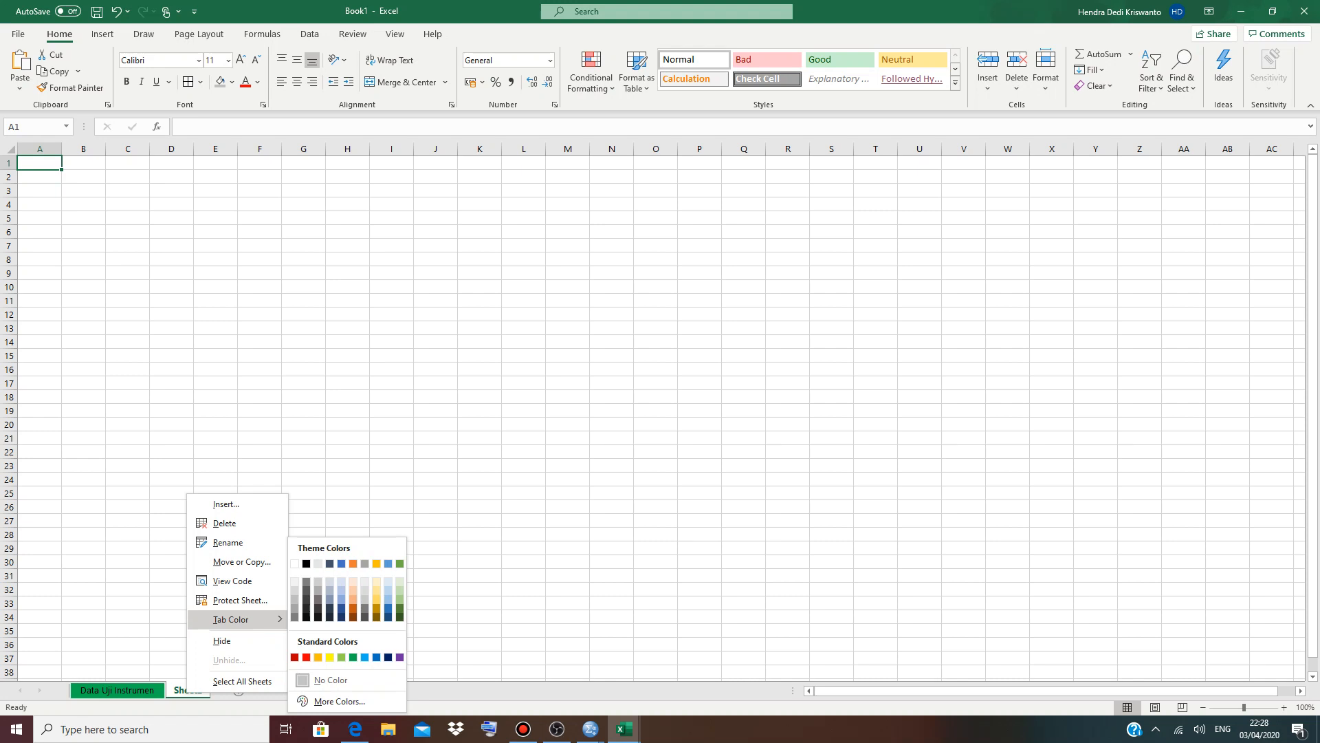
left_click(388, 656)
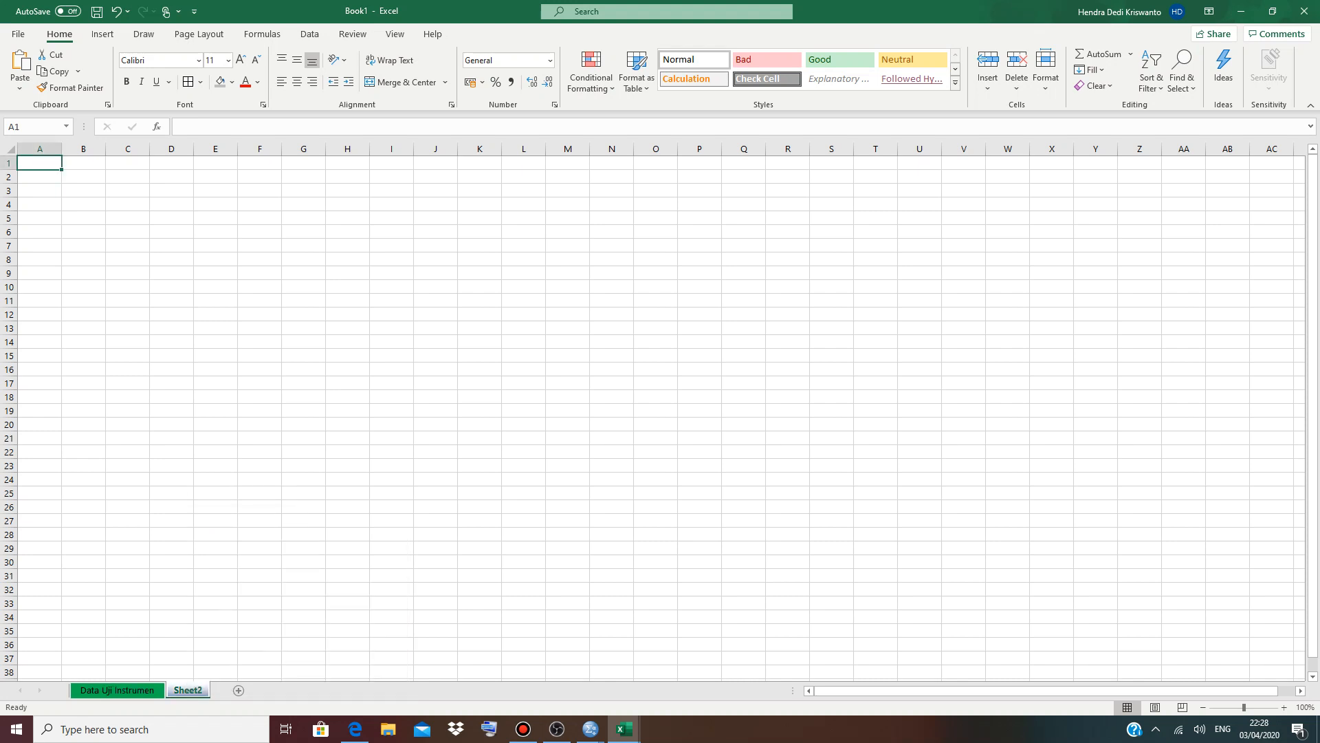
Rename Sheet2 as "Output PR" and paste the copied Correlations table into it starting at cell A1.
double_click(188, 689)
type("Out")
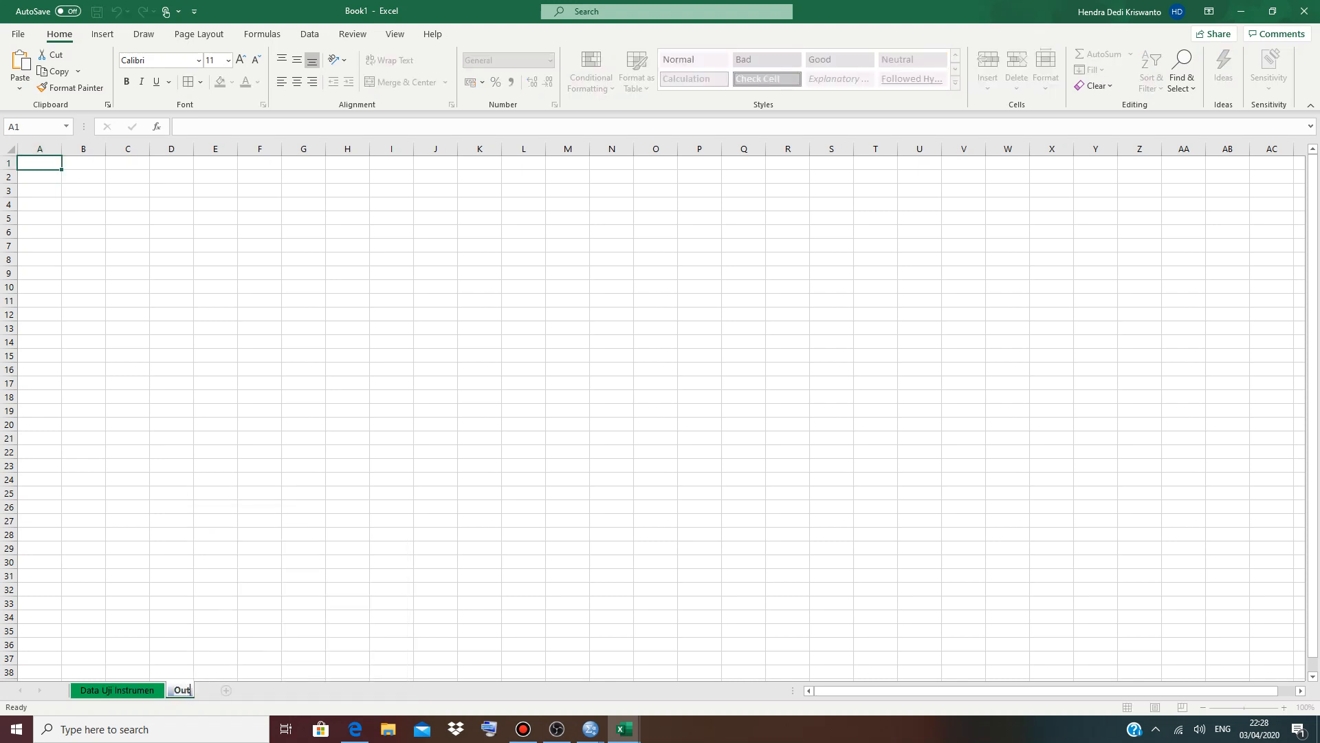
type("ppu")
type(" PR")
key("BackSpace")
key("BackSpace")
type("ut")
key("Return")
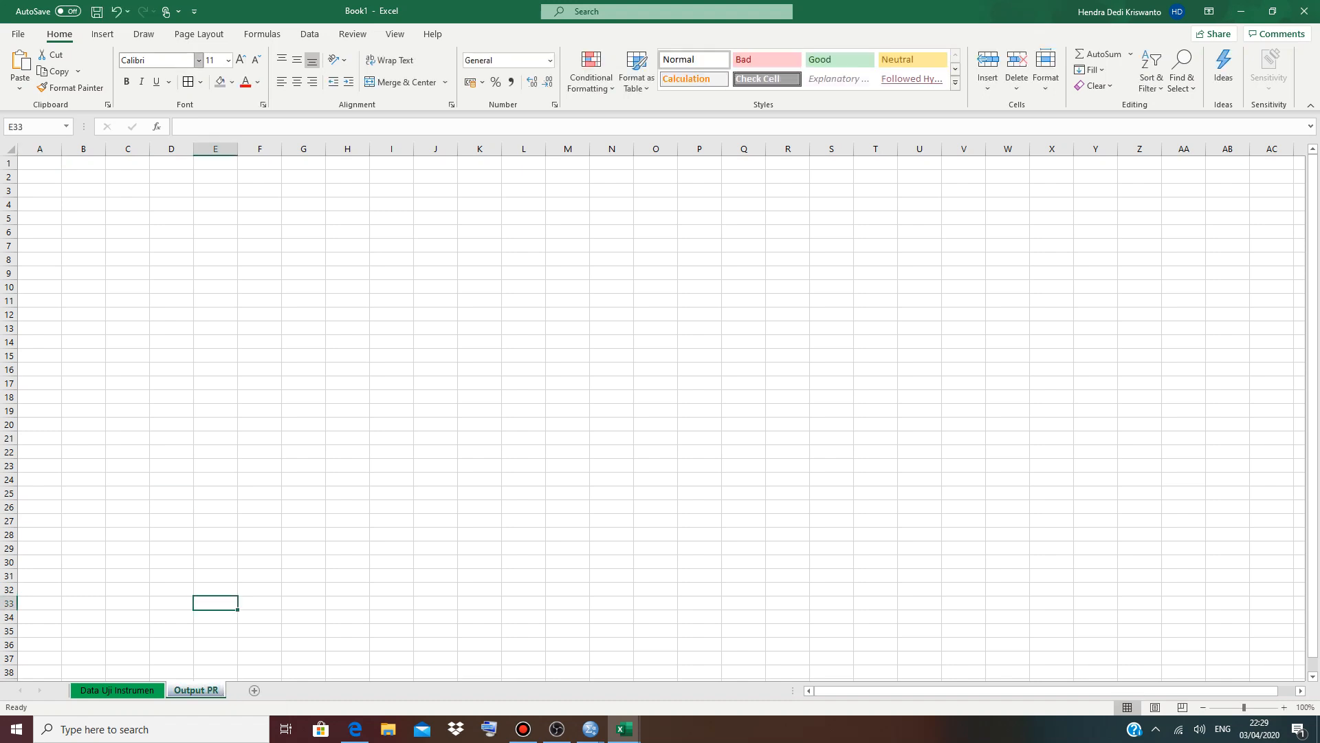
key("ctrl+v")
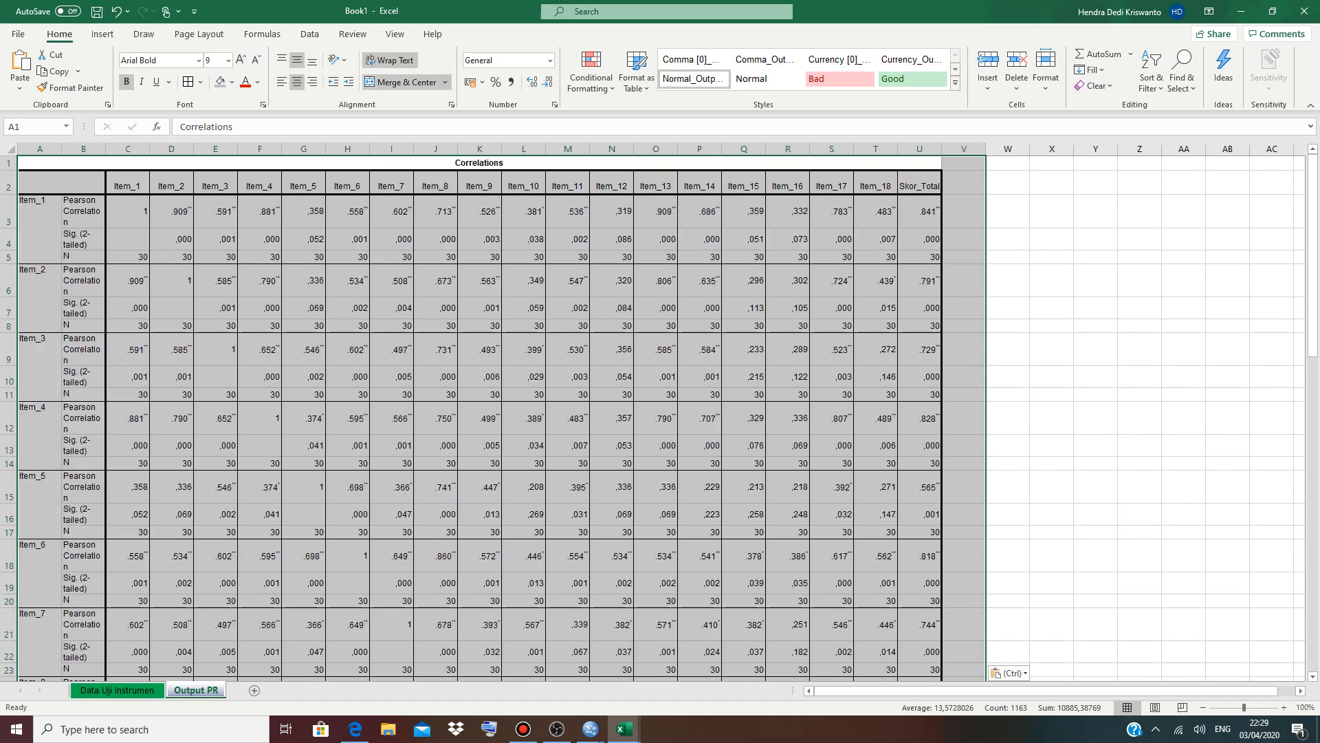
left_click(1008, 281)
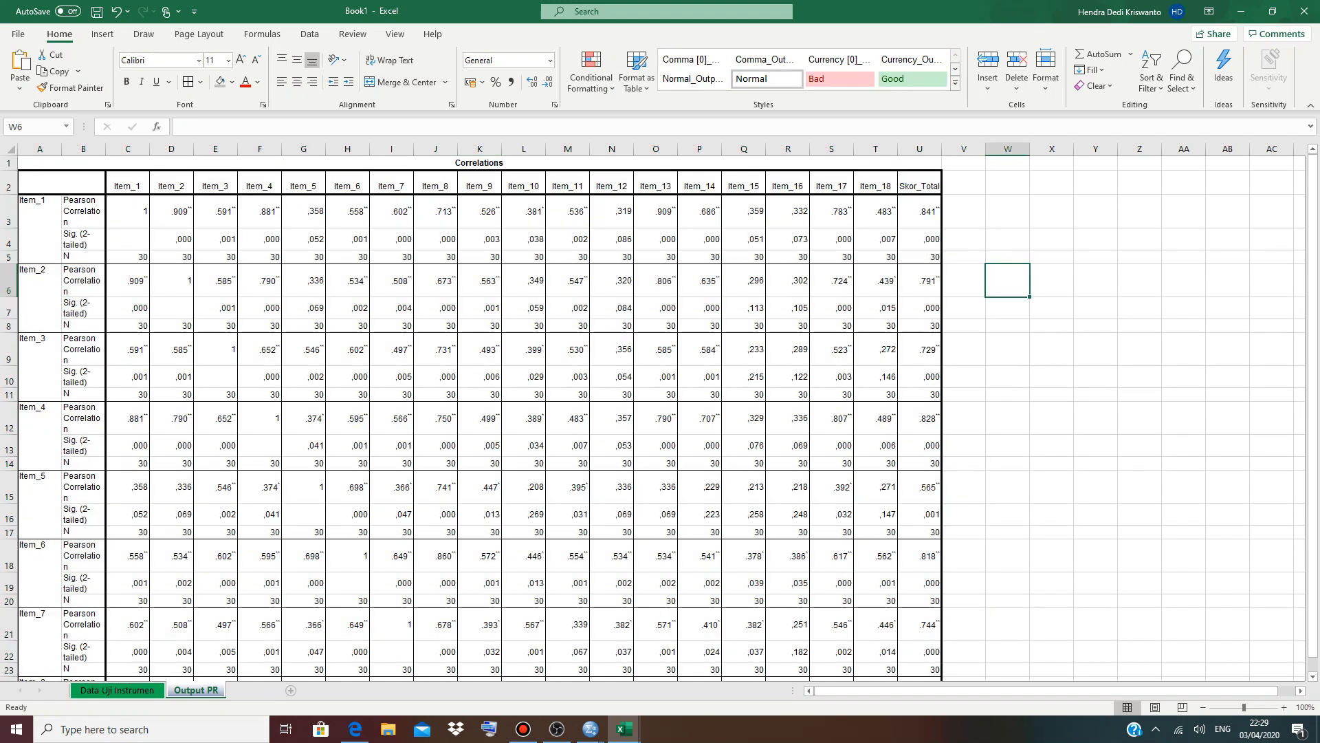
Add a new worksheet after Output PR and name it "Output CITC".
left_click(253, 690)
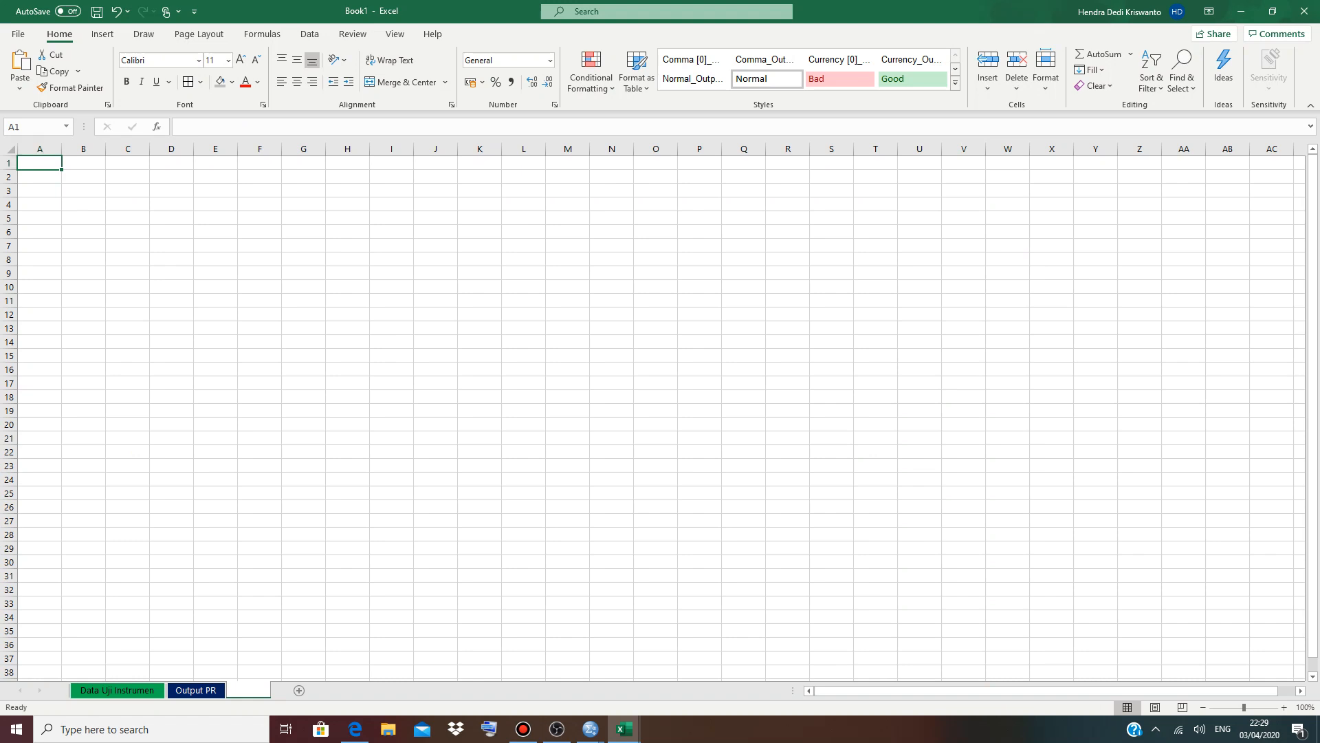
double_click(248, 690)
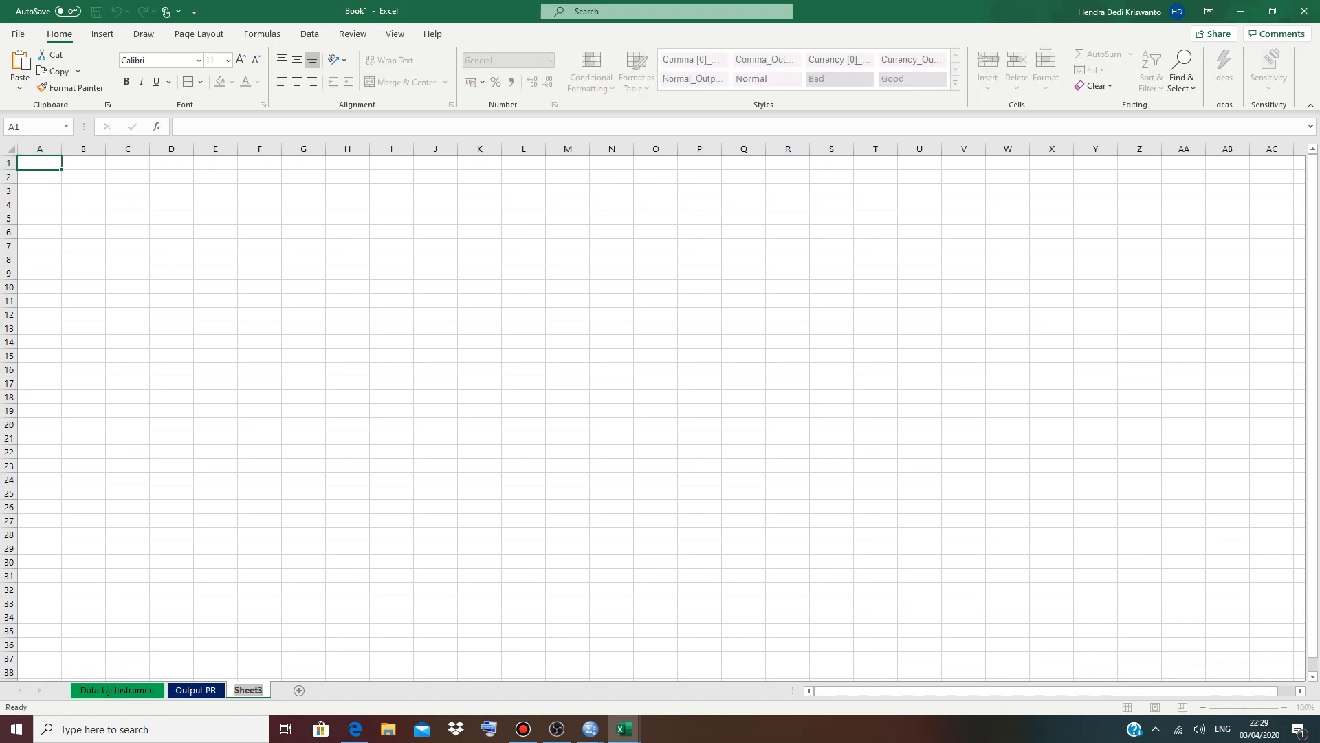
type("Outpu")
type("t Cl")
type("TC")
left_click(347, 617)
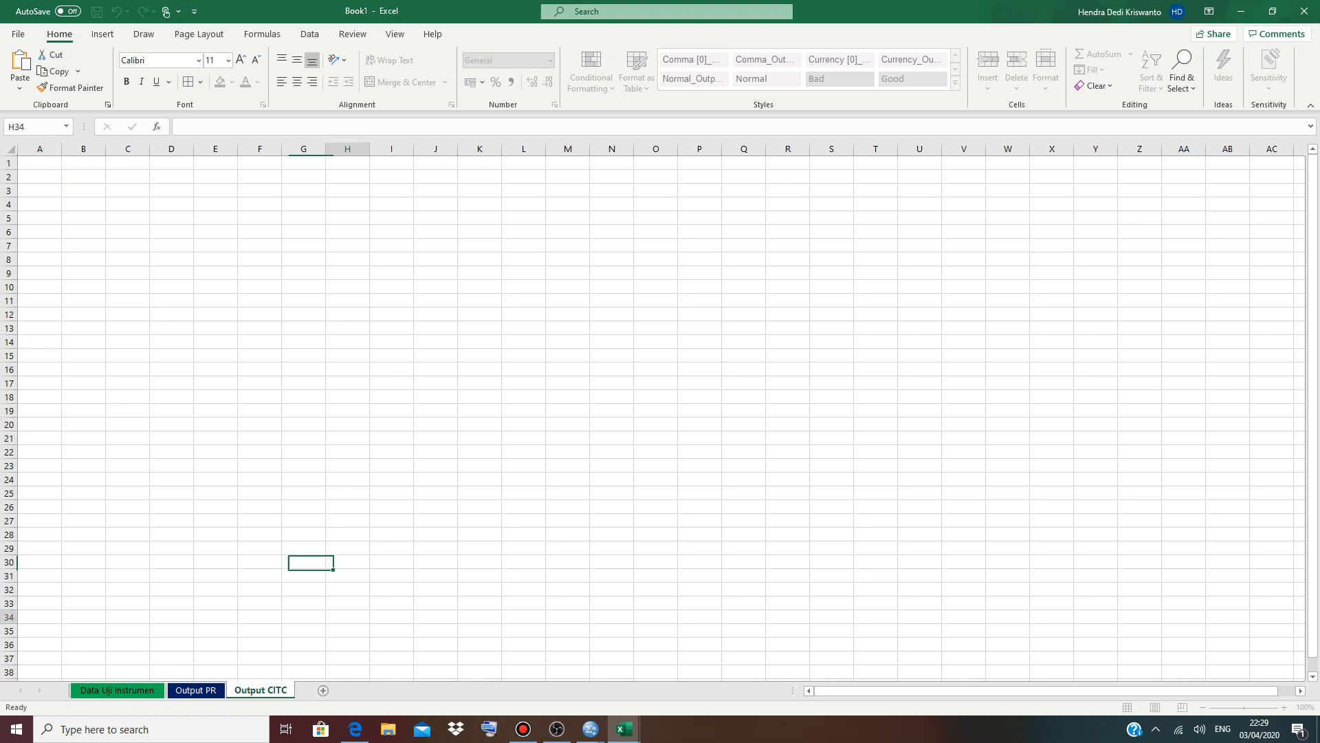
Give the Output CITC sheet a yellow tab color.
right_click(270, 690)
mouse_move(316, 618)
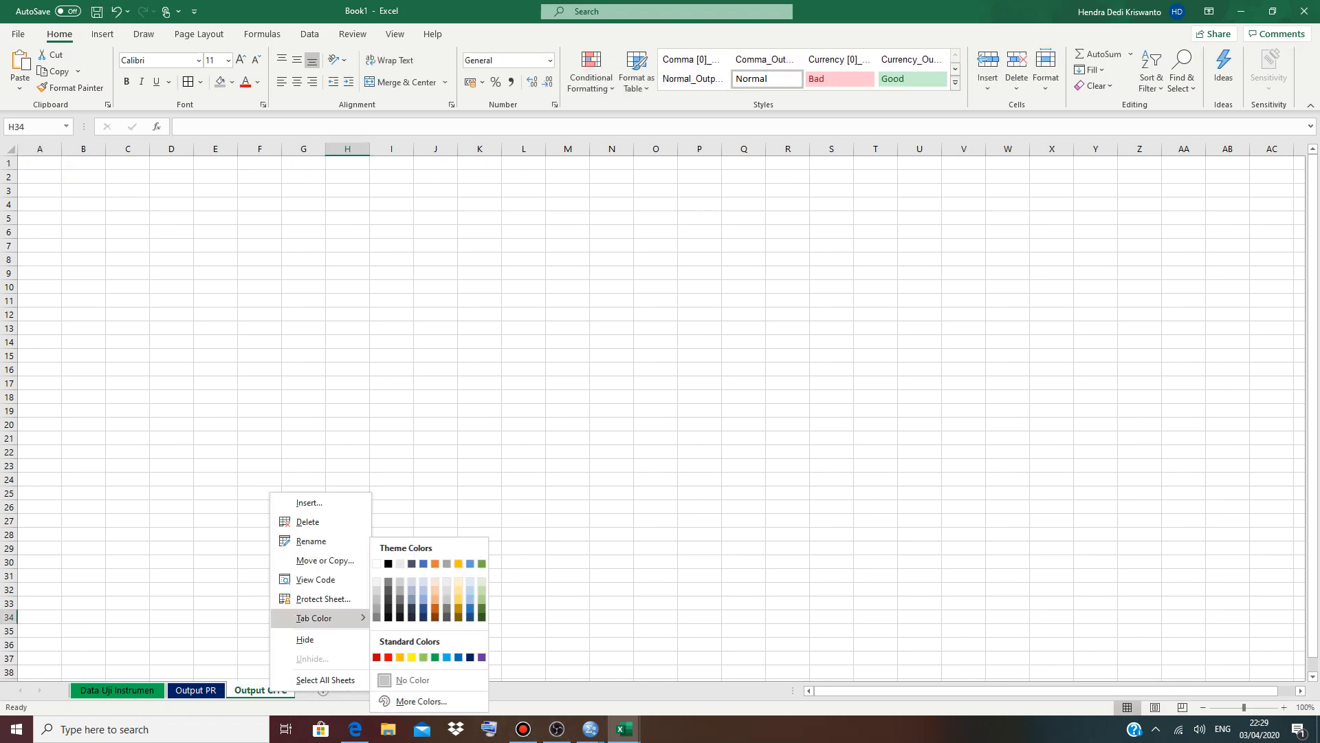
left_click(413, 657)
left_click(215, 617)
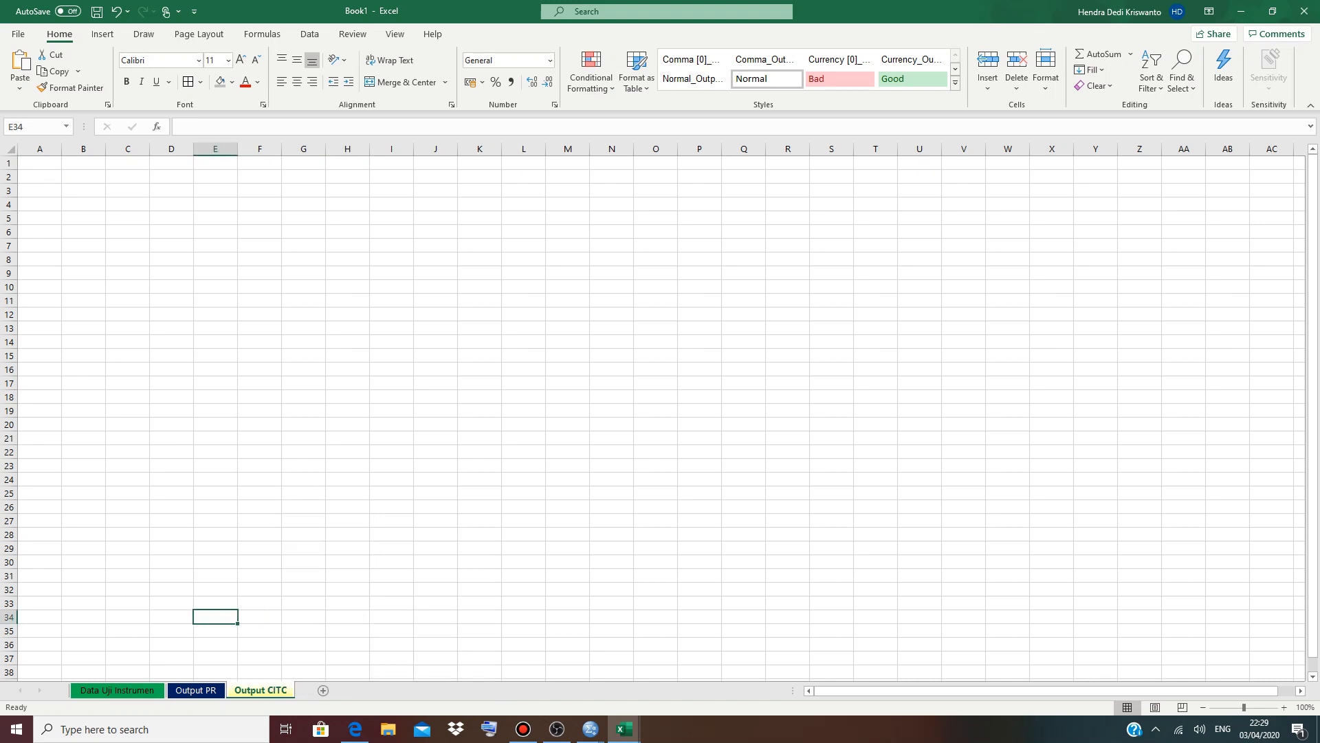
Switch to the SPSS output and copy the Item-Total Statistics table.
mouse_move(590, 729)
left_click(660, 662)
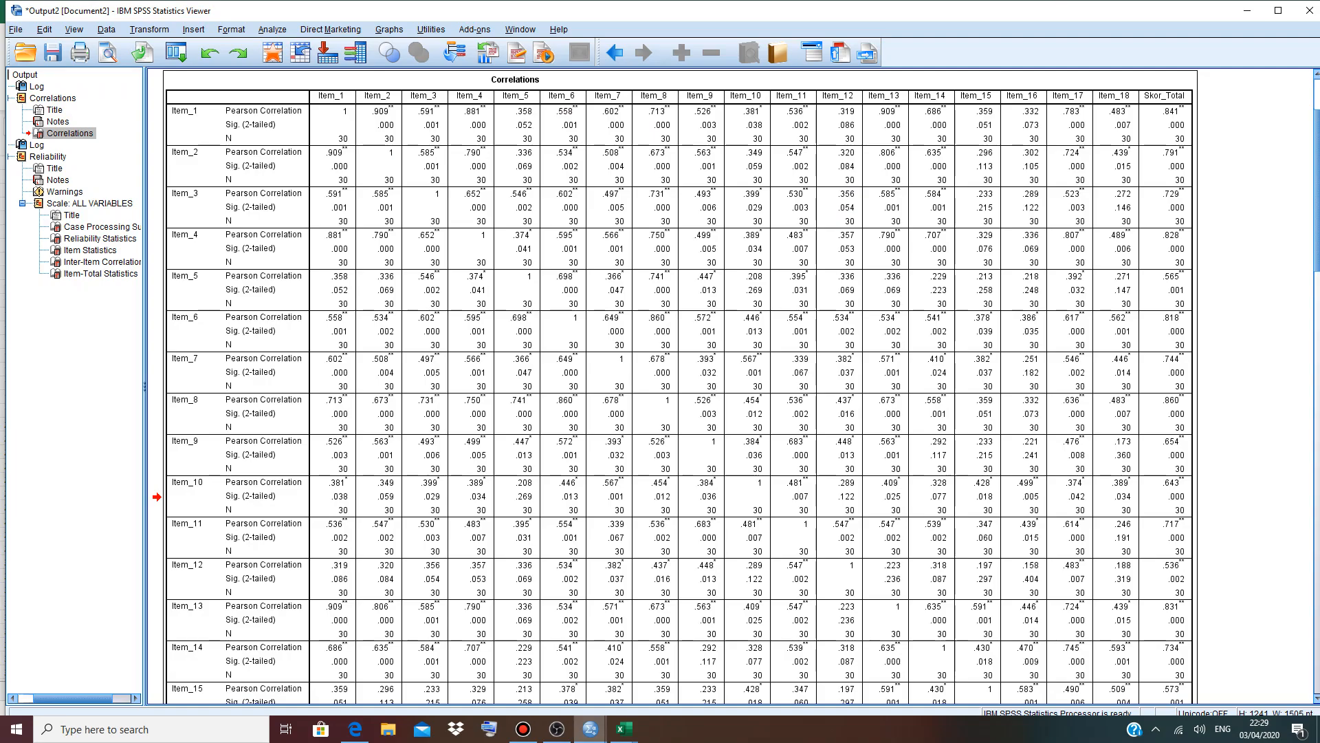
scroll(661, 385, "down", 20)
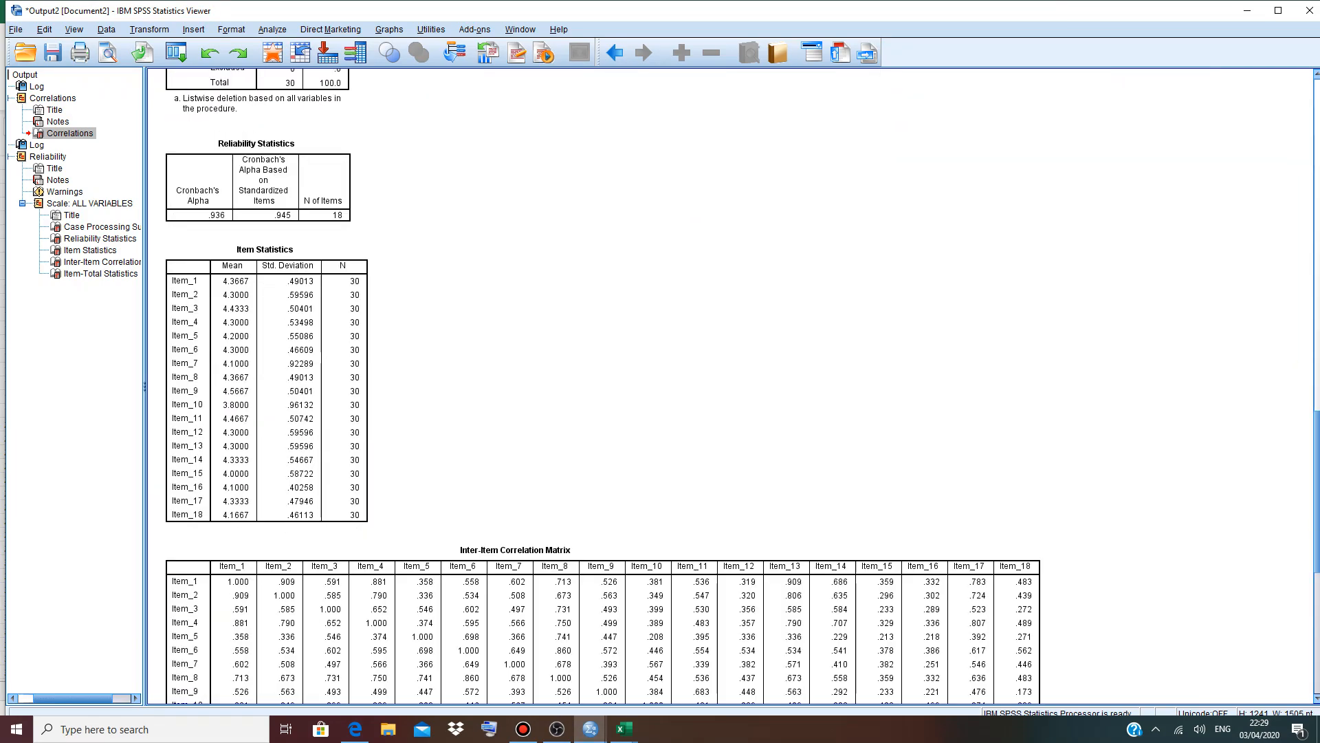
right_click(424, 433)
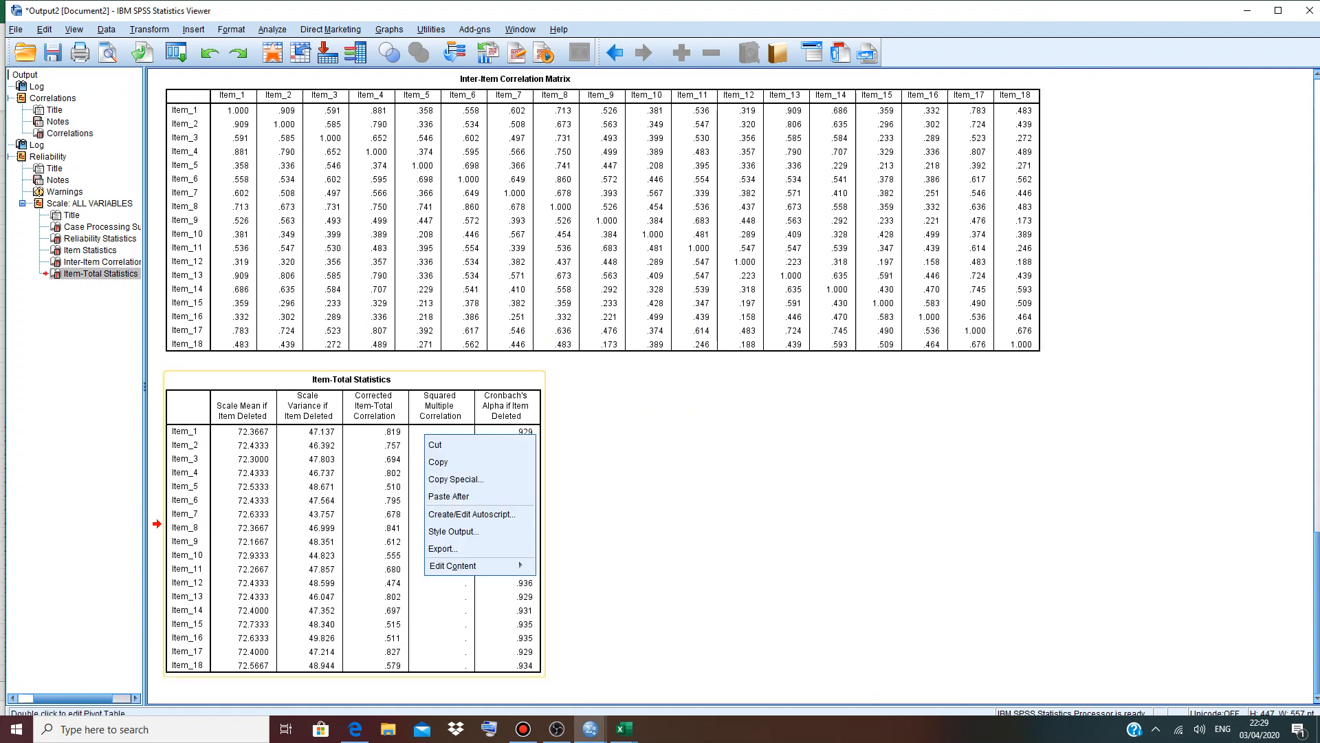
left_click(447, 460)
Return to Book1 in Excel and paste the Item-Total Statistics table into the Output CITC sheet at cell A1.
mouse_move(623, 729)
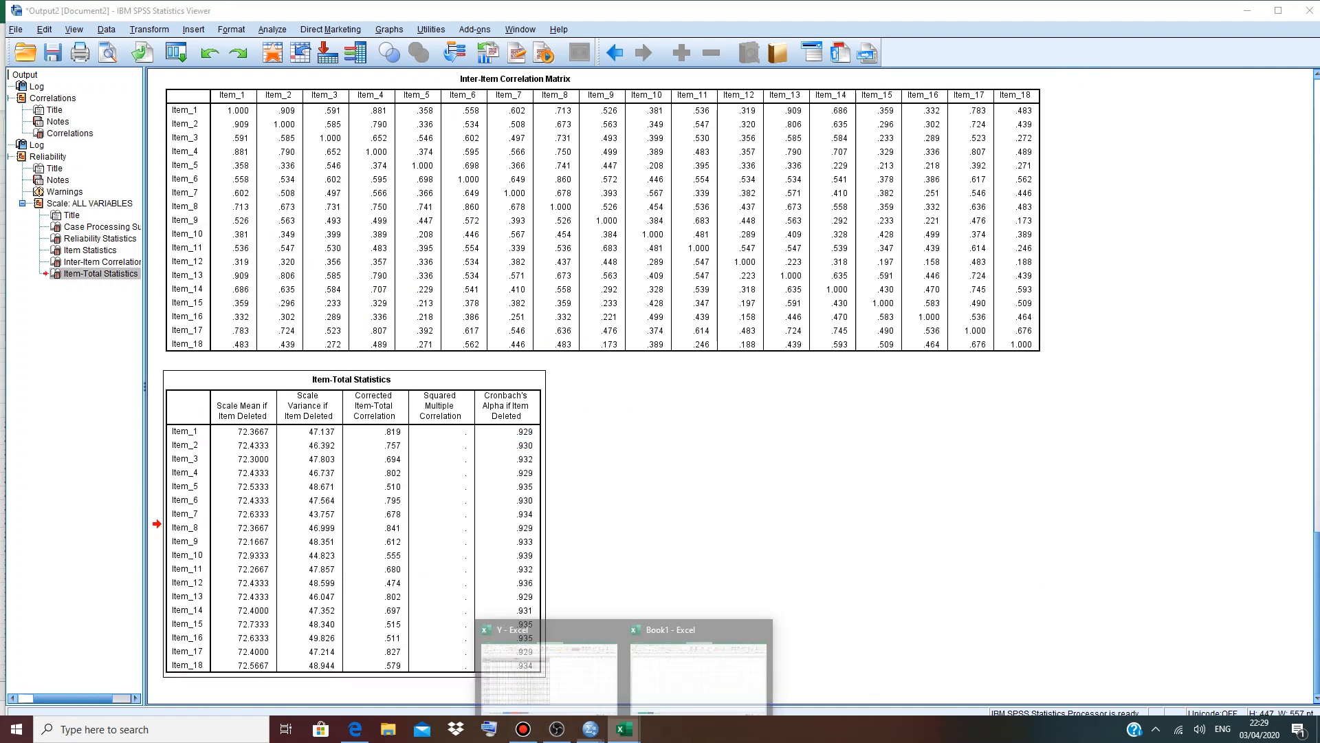
left_click(696, 667)
left_click(39, 163)
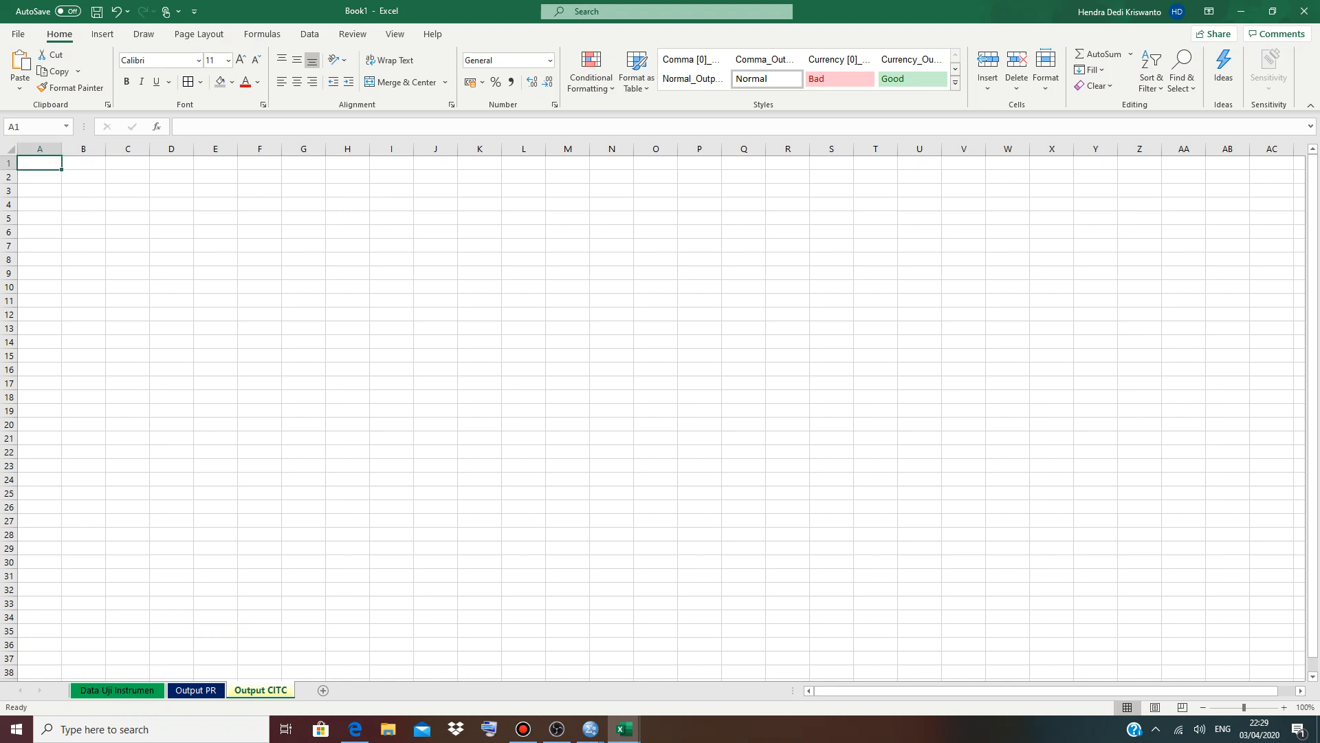
key("ctrl+v")
left_click(480, 293)
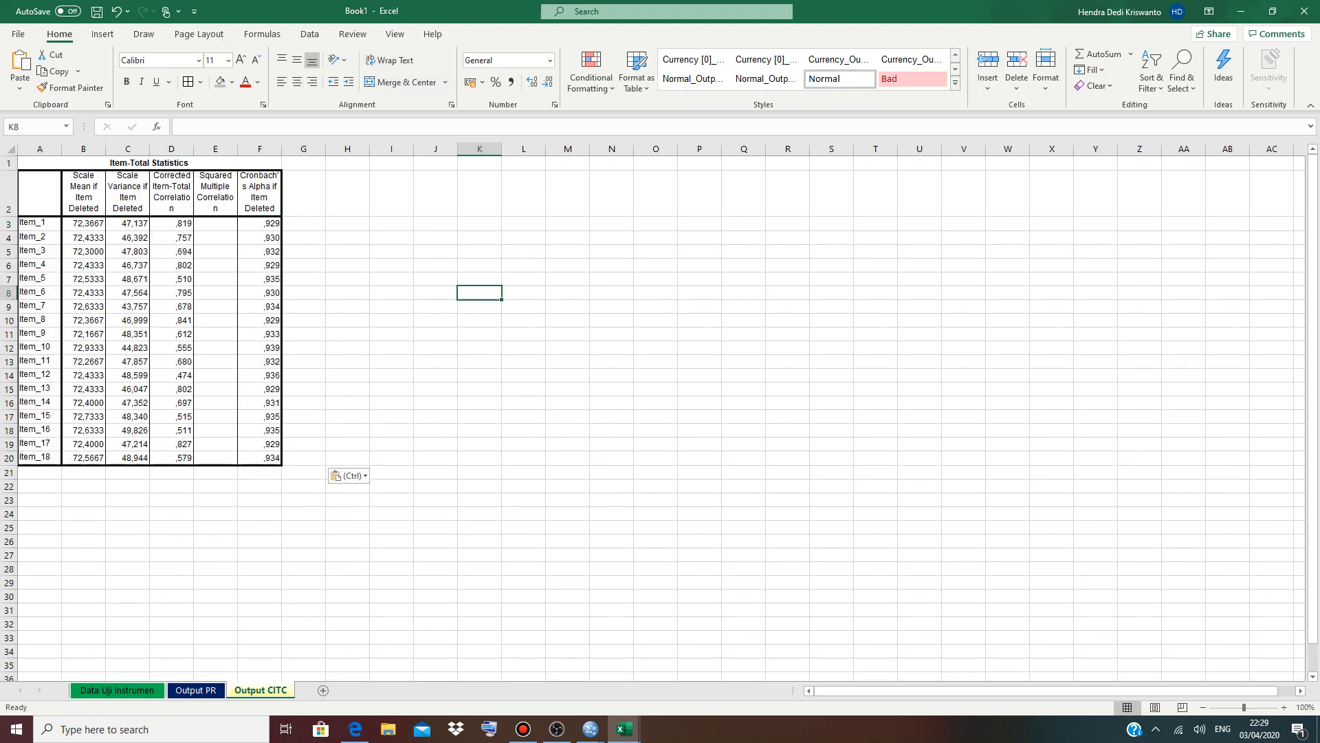
Add a new worksheet after Output CITC and name it "Uji Reliabiltas".
left_click(324, 690)
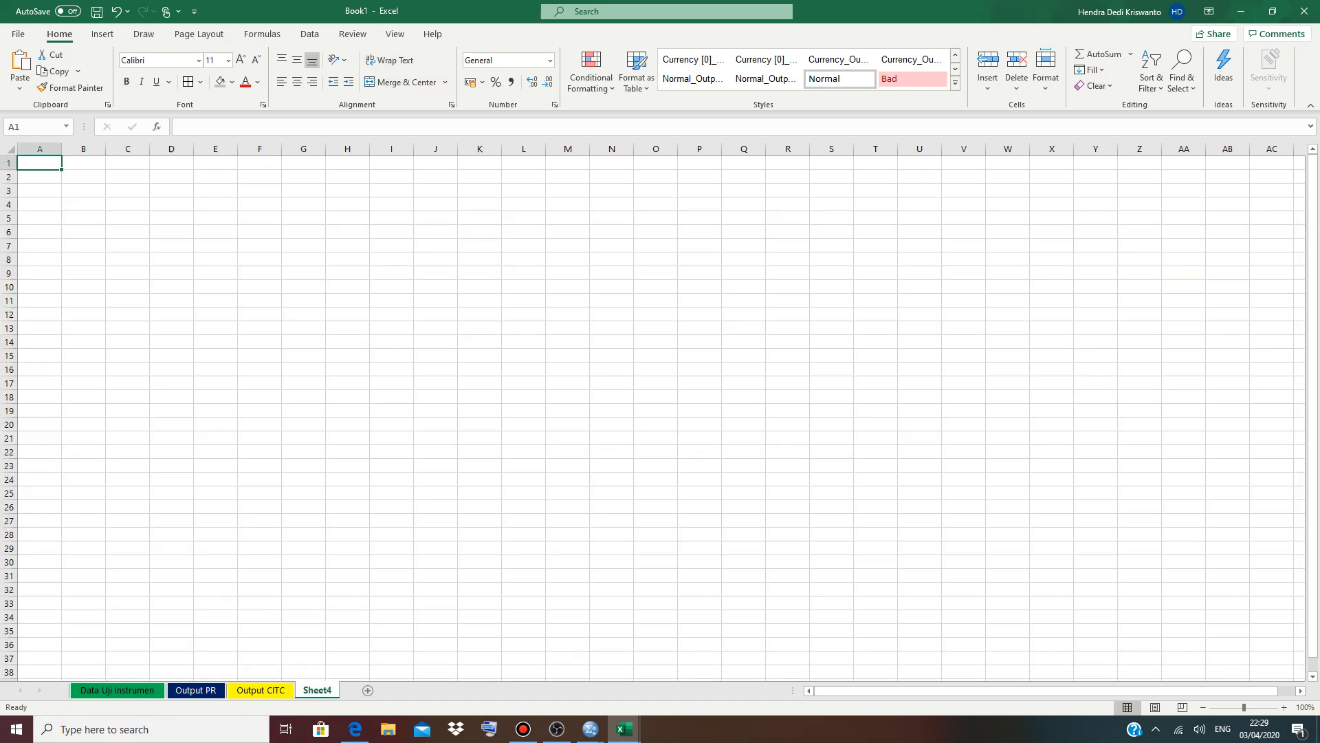
double_click(317, 689)
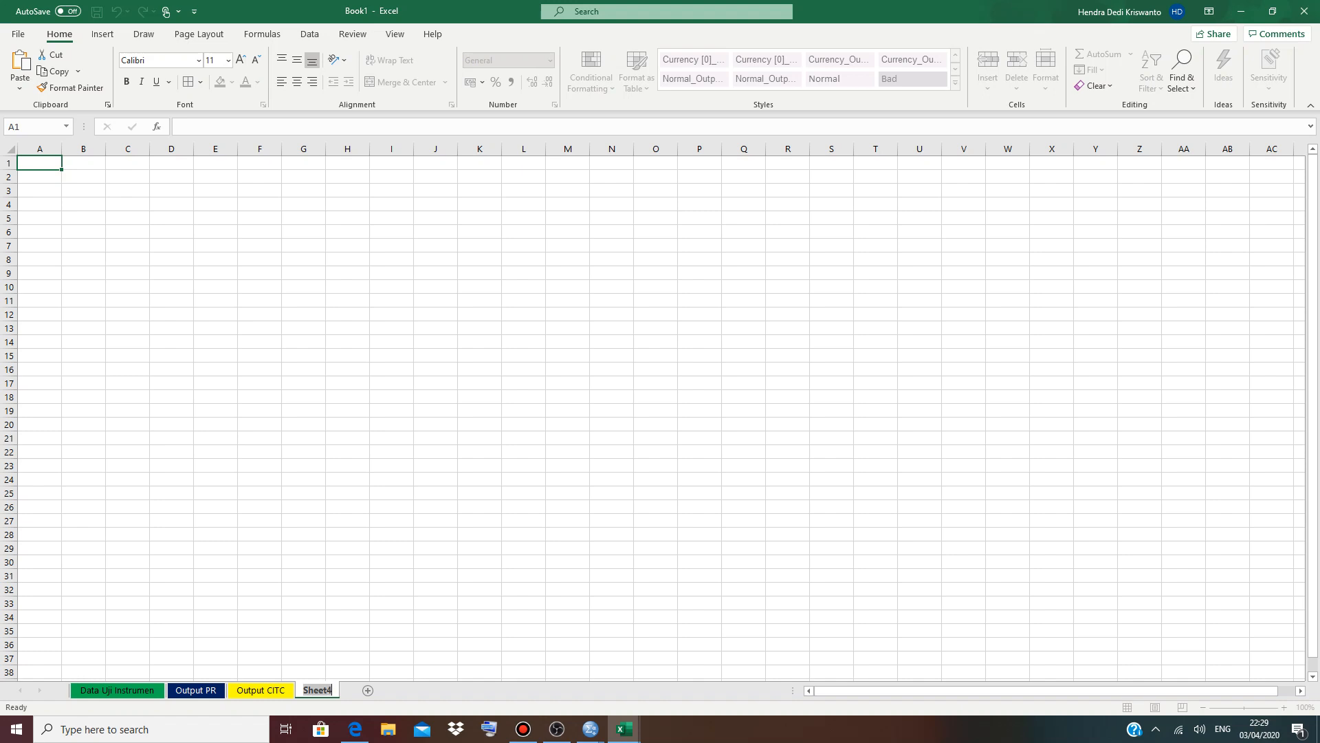
type("Uji Reliabily")
key("BackSpace")
type("tas")
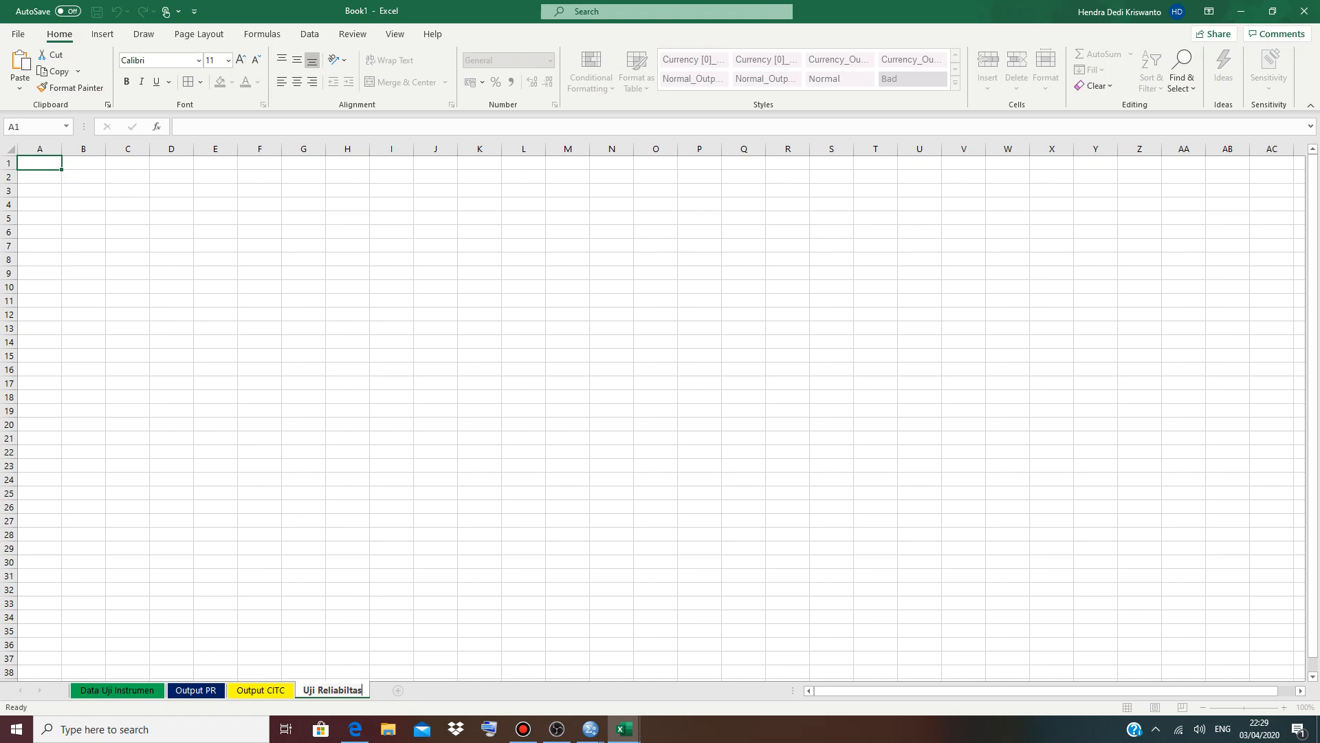
left_click(391, 617)
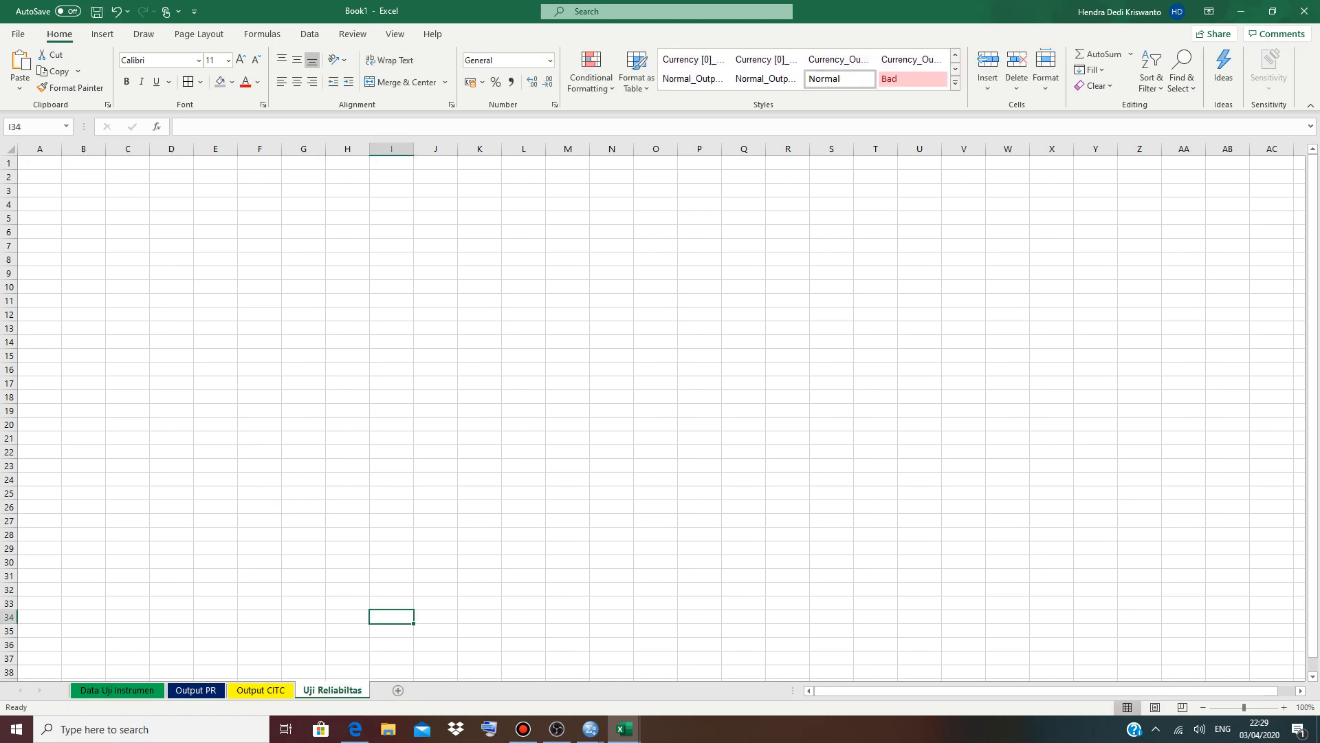
Give the Uji Reliabiltas sheet the standard light blue tab color.
right_click(326, 690)
mouse_move(372, 615)
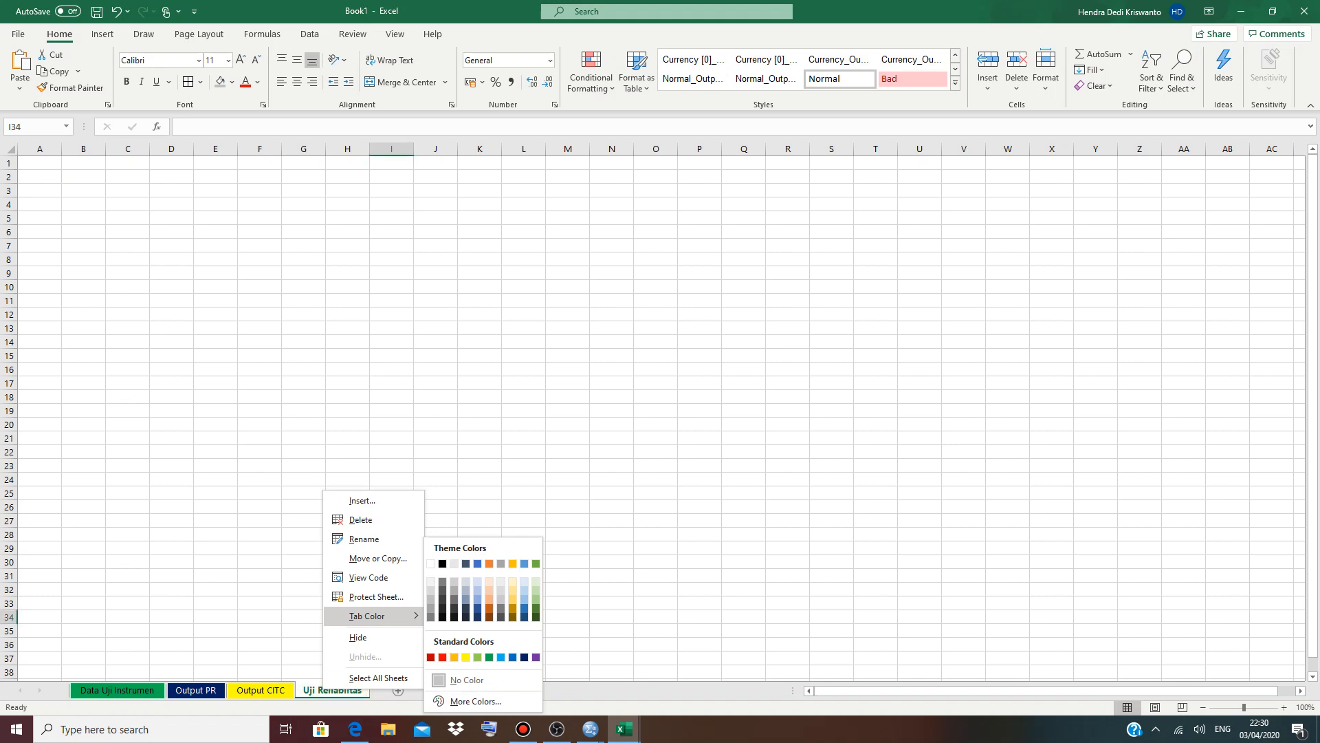
left_click(501, 657)
left_click(259, 521)
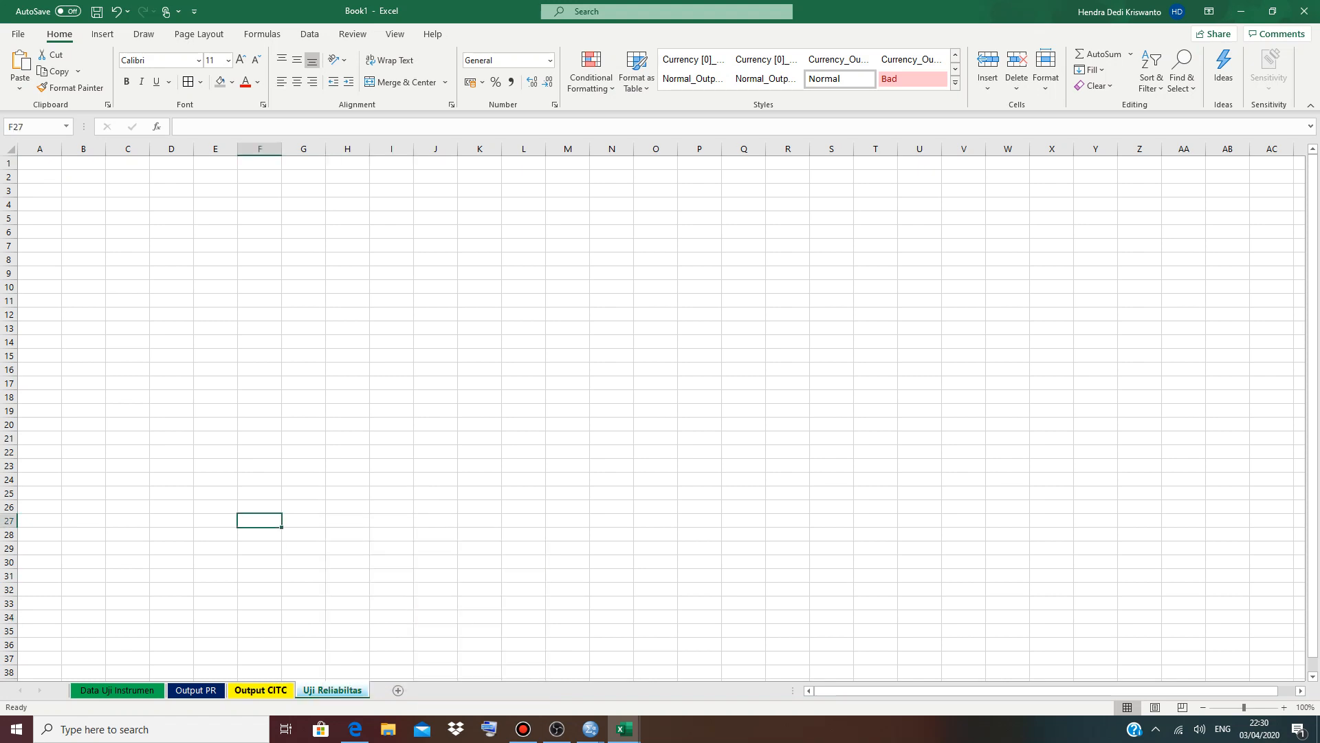
Switch to the SPSS output viewer and copy the Reliability Statistics table.
left_click(590, 729)
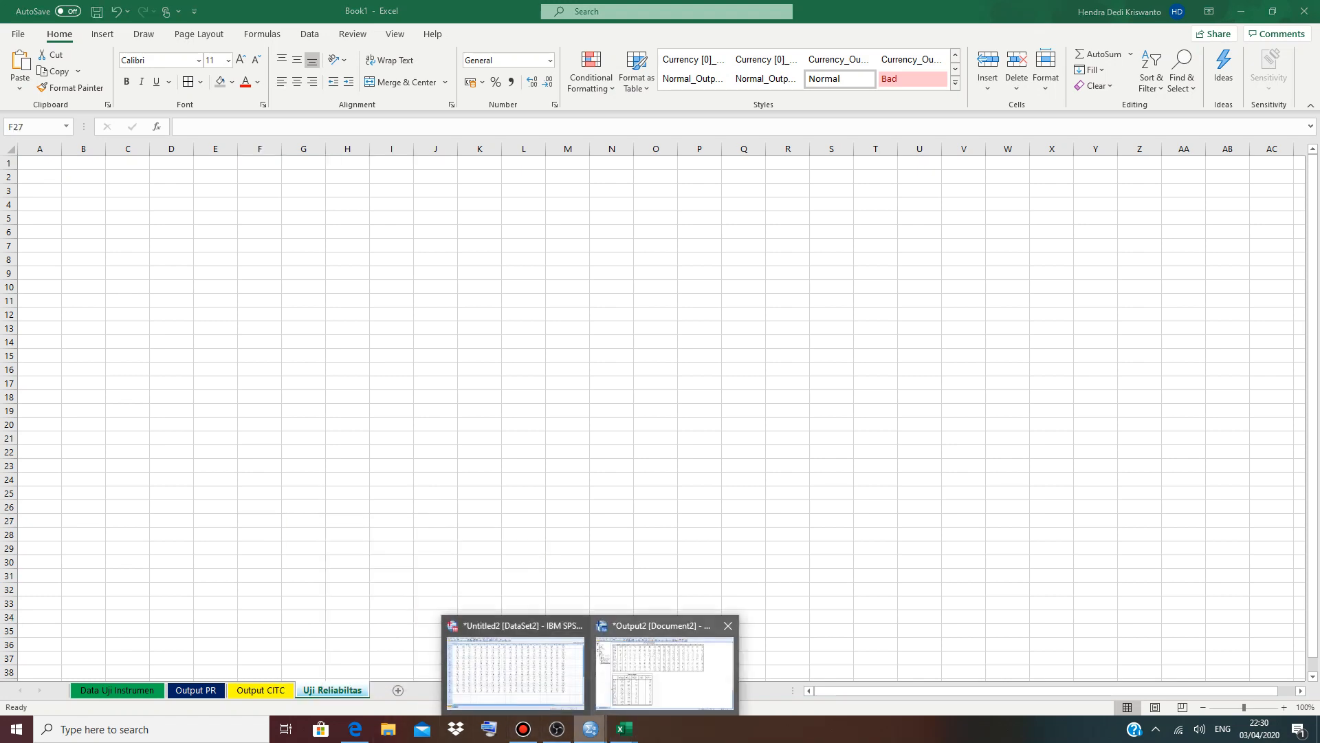
left_click(664, 671)
scroll(729, 385, "up", 5)
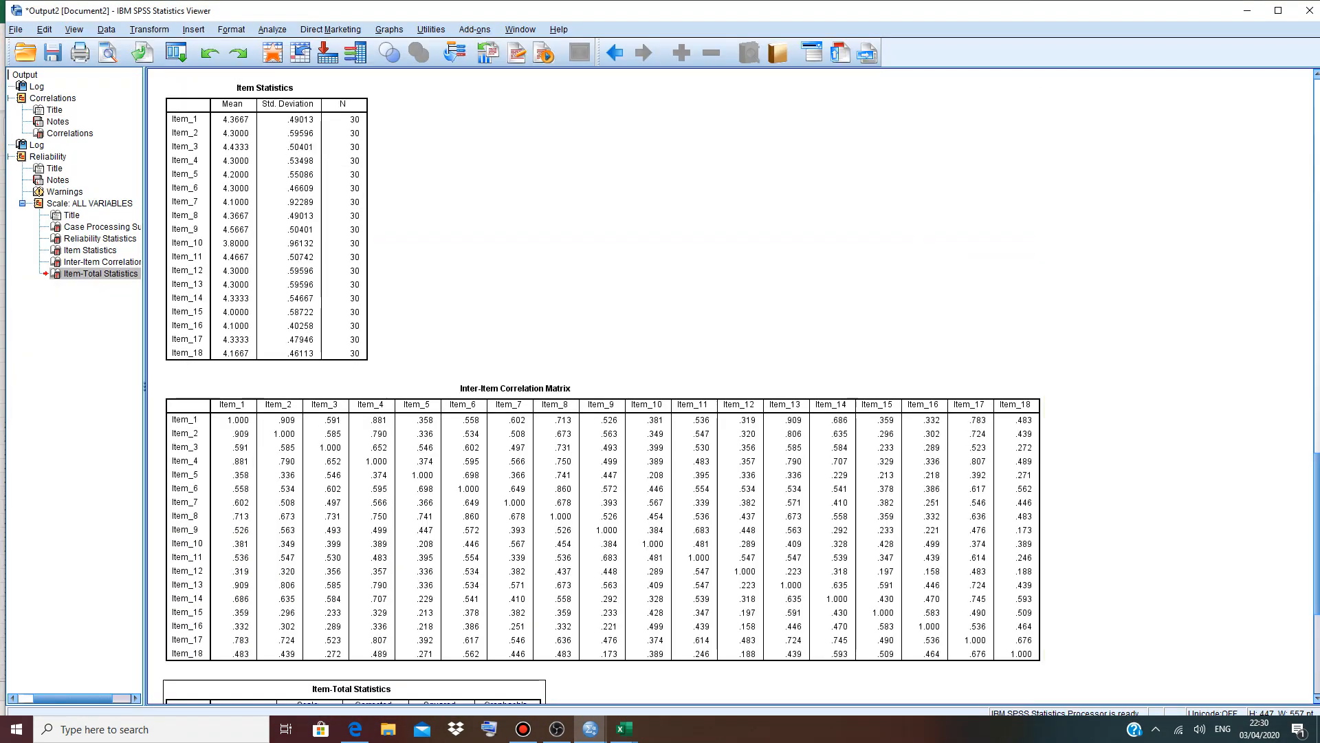
scroll(729, 385, "up", 10)
left_click(261, 390)
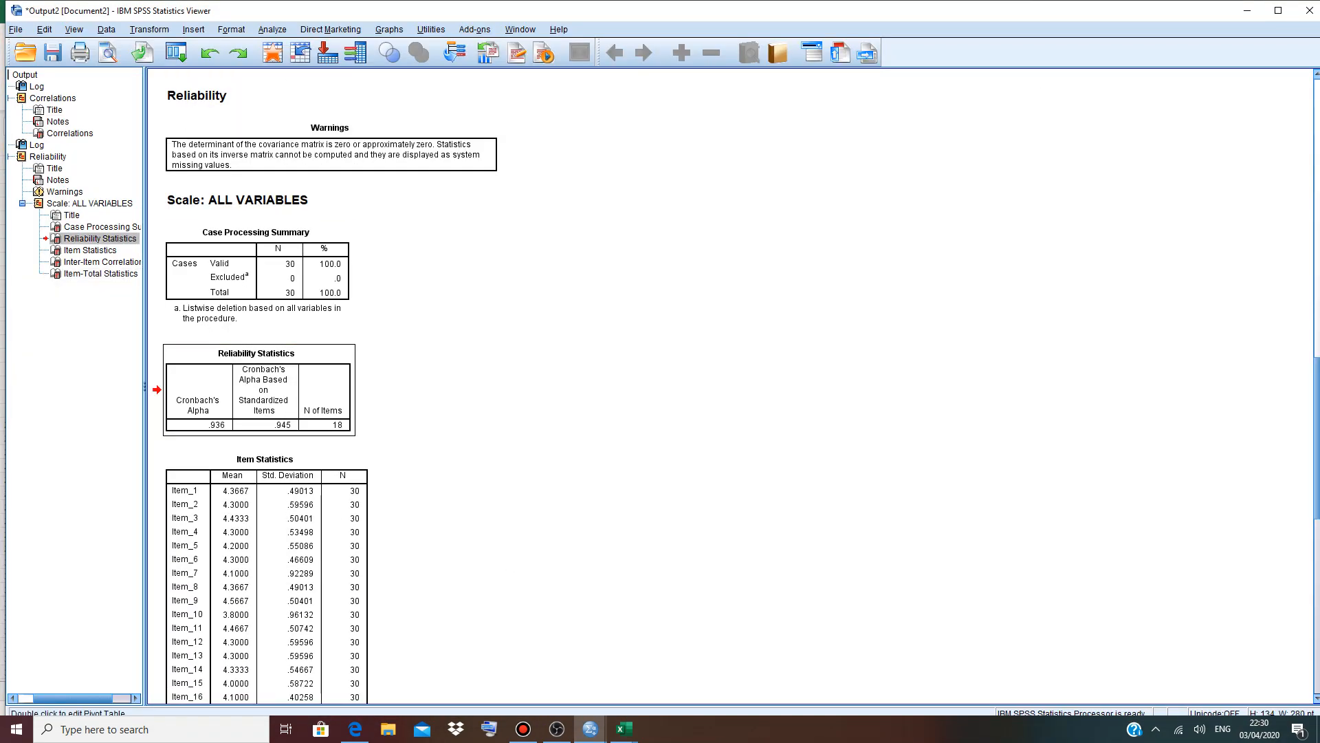
key("ctrl+c")
right_click(292, 396)
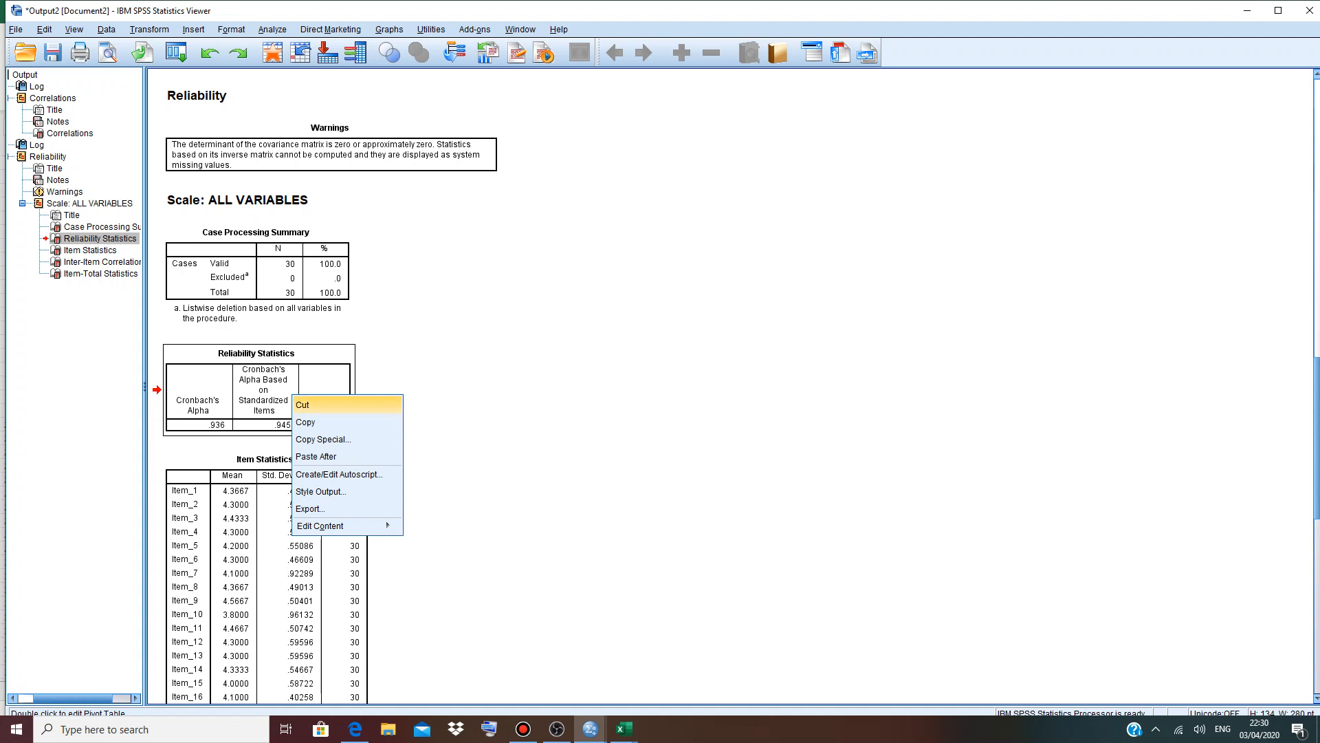
left_click(305, 421)
Return to Book1 in Excel and paste the Reliability Statistics table into the Uji Reliabiltas sheet at cell A1.
mouse_move(625, 729)
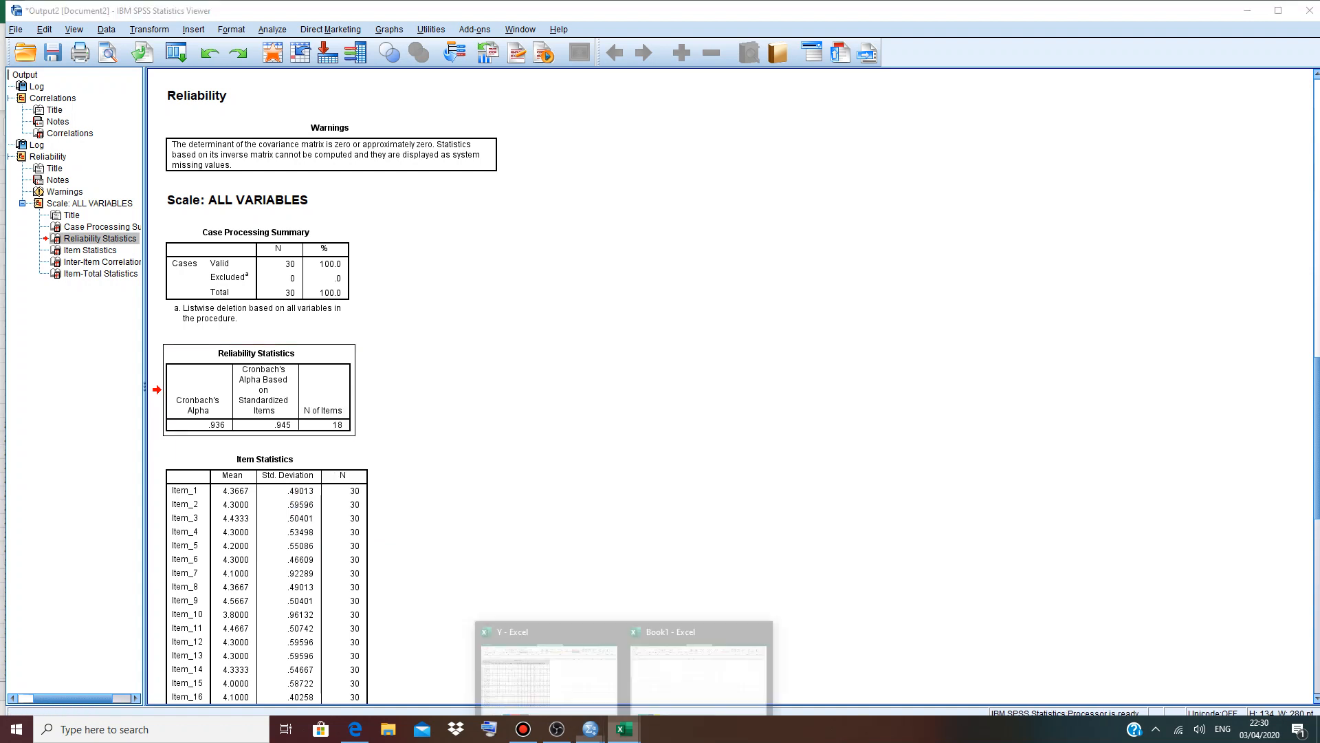
left_click(543, 671)
left_click(39, 163)
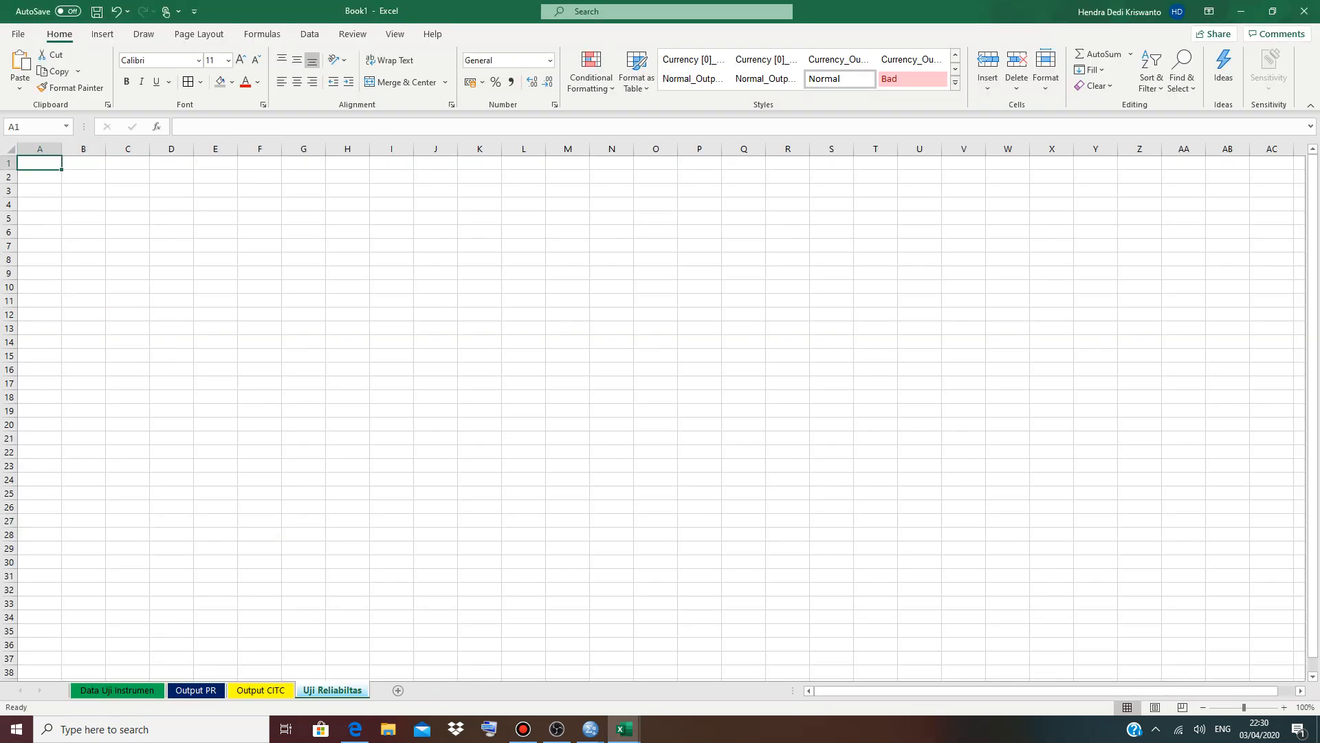
key("ctrl+v")
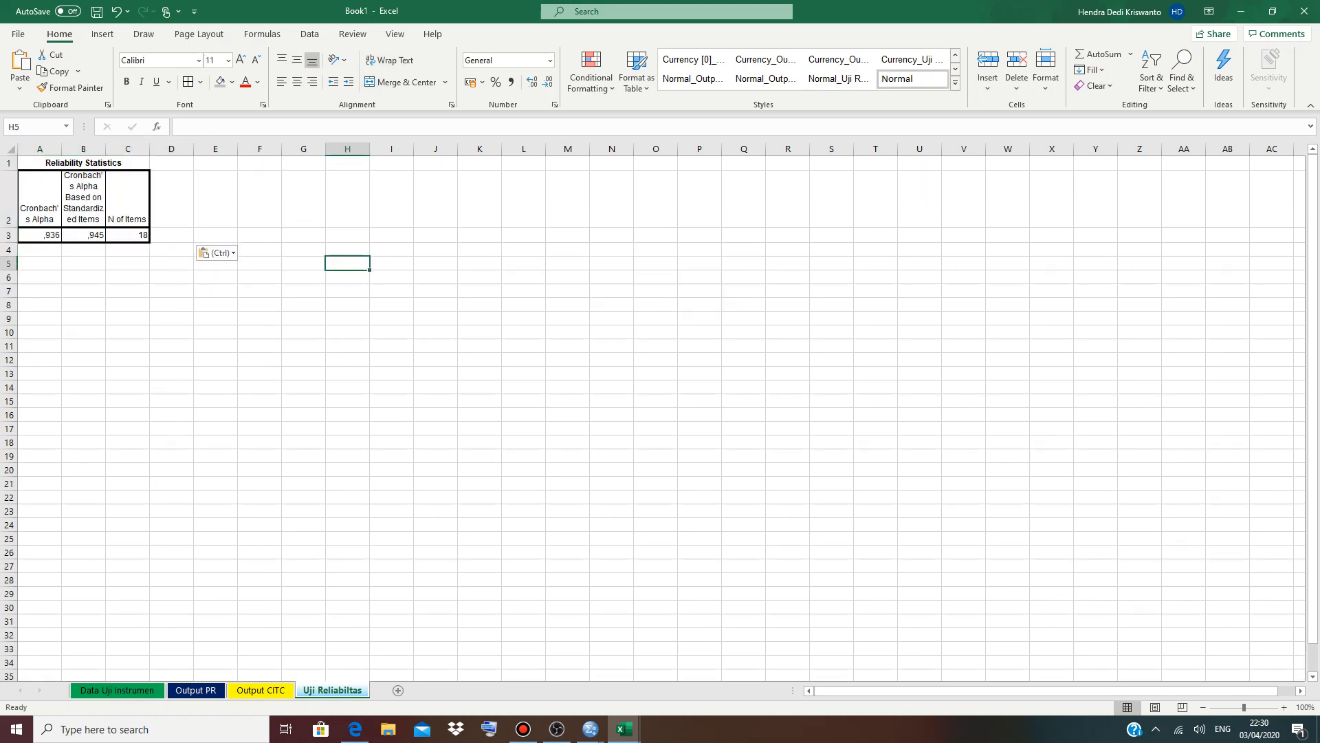
left_click_drag(127, 373, 171, 374)
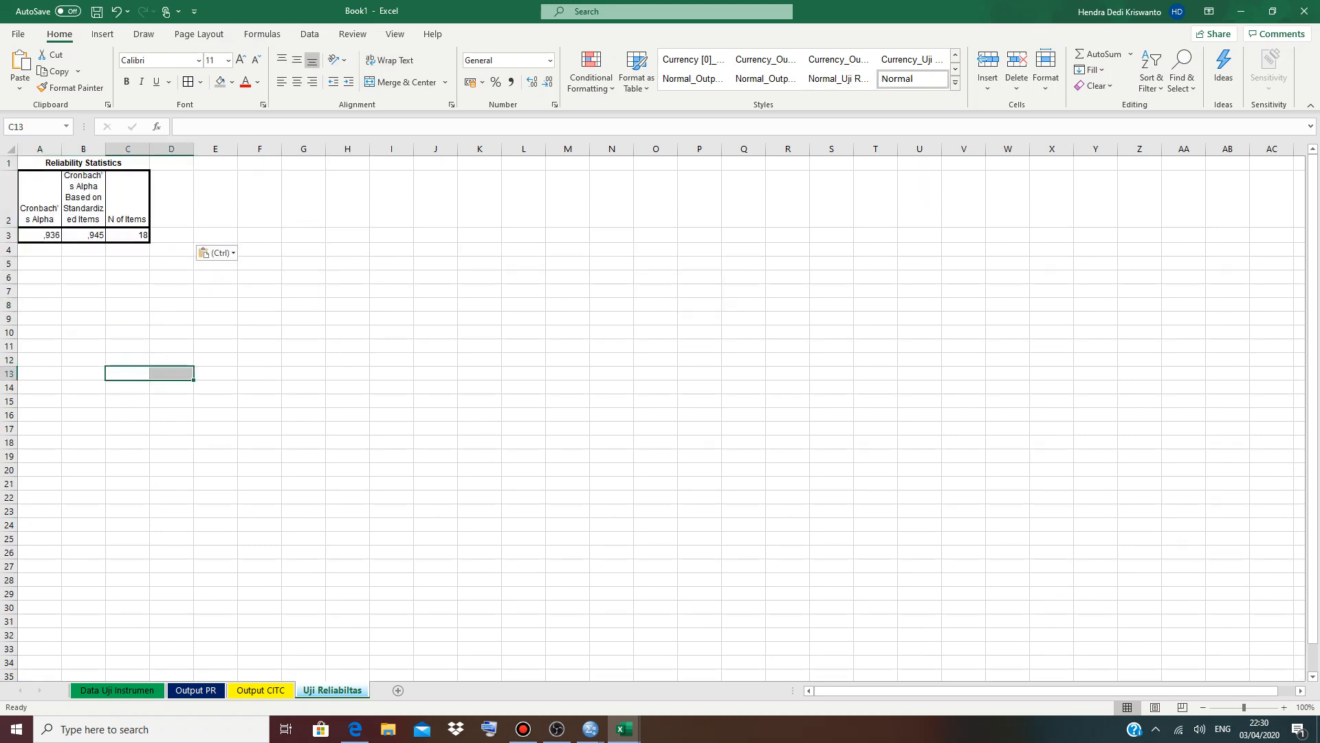
Add a blank worksheet after Uji Reliabiltas and go back to the Uji Reliabiltas sheet.
left_click(398, 690)
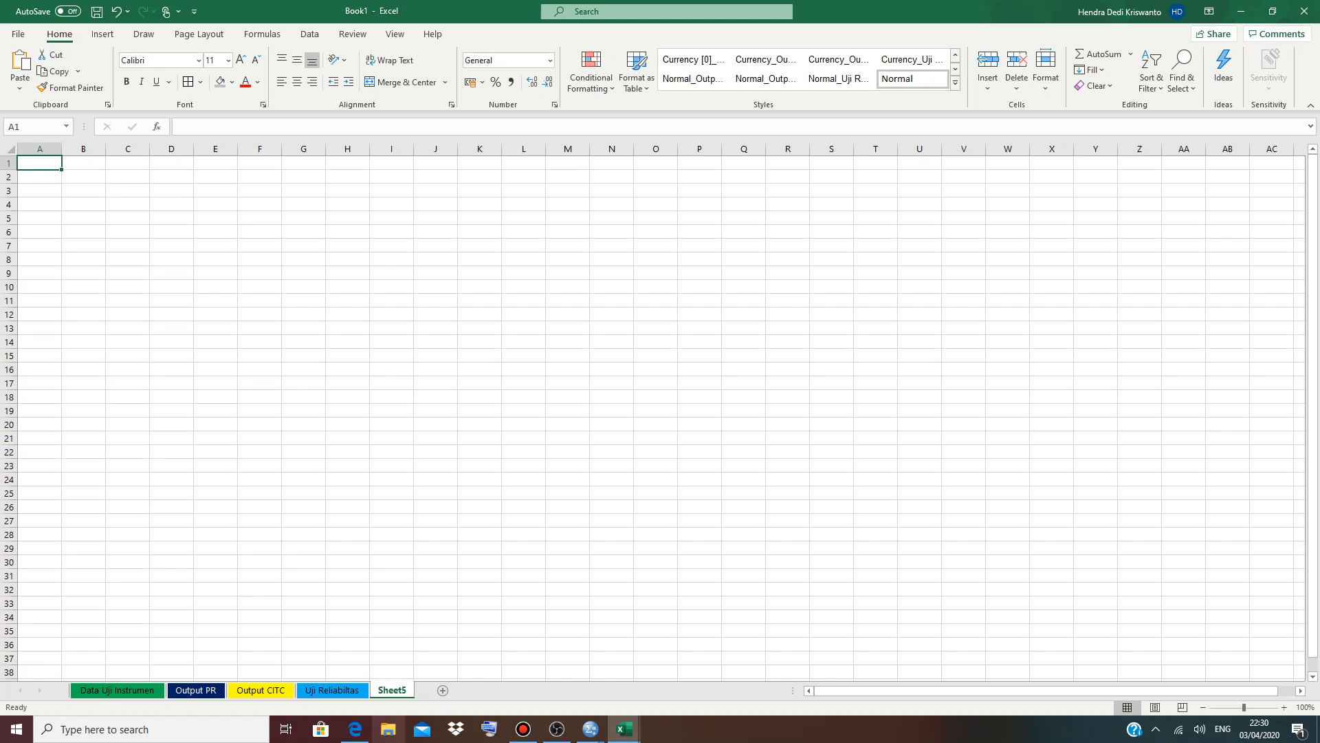
left_click(333, 690)
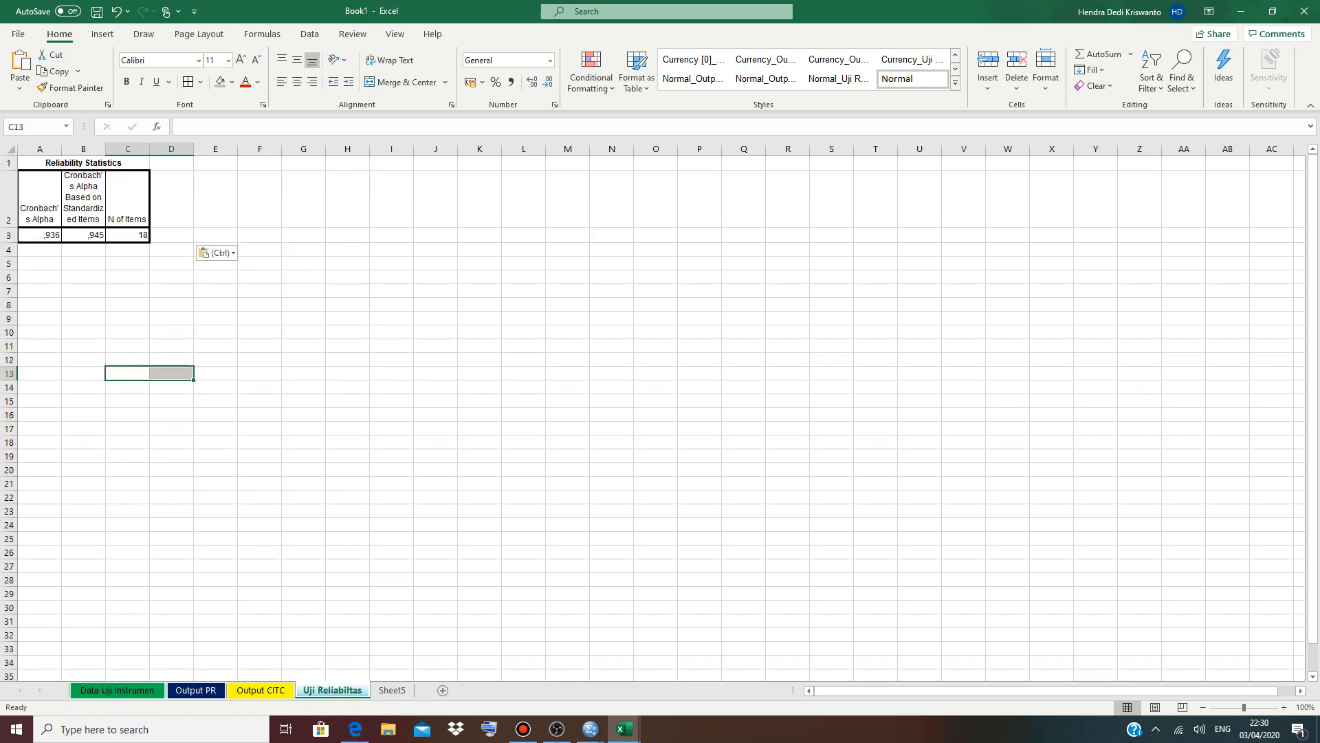
left_click(39, 263)
Give the Cronbach's Alpha header in cell A2 black text and a standard yellow fill.
left_click(39, 200)
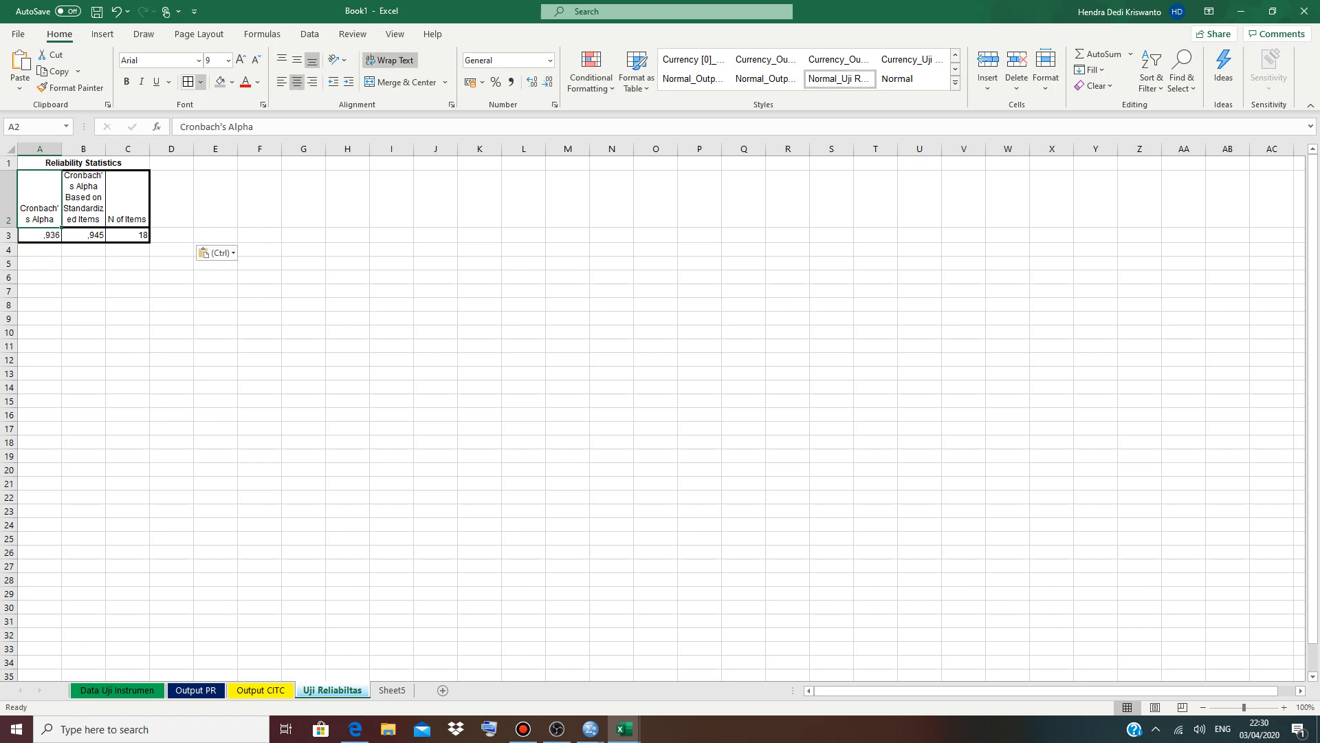
left_click(245, 82)
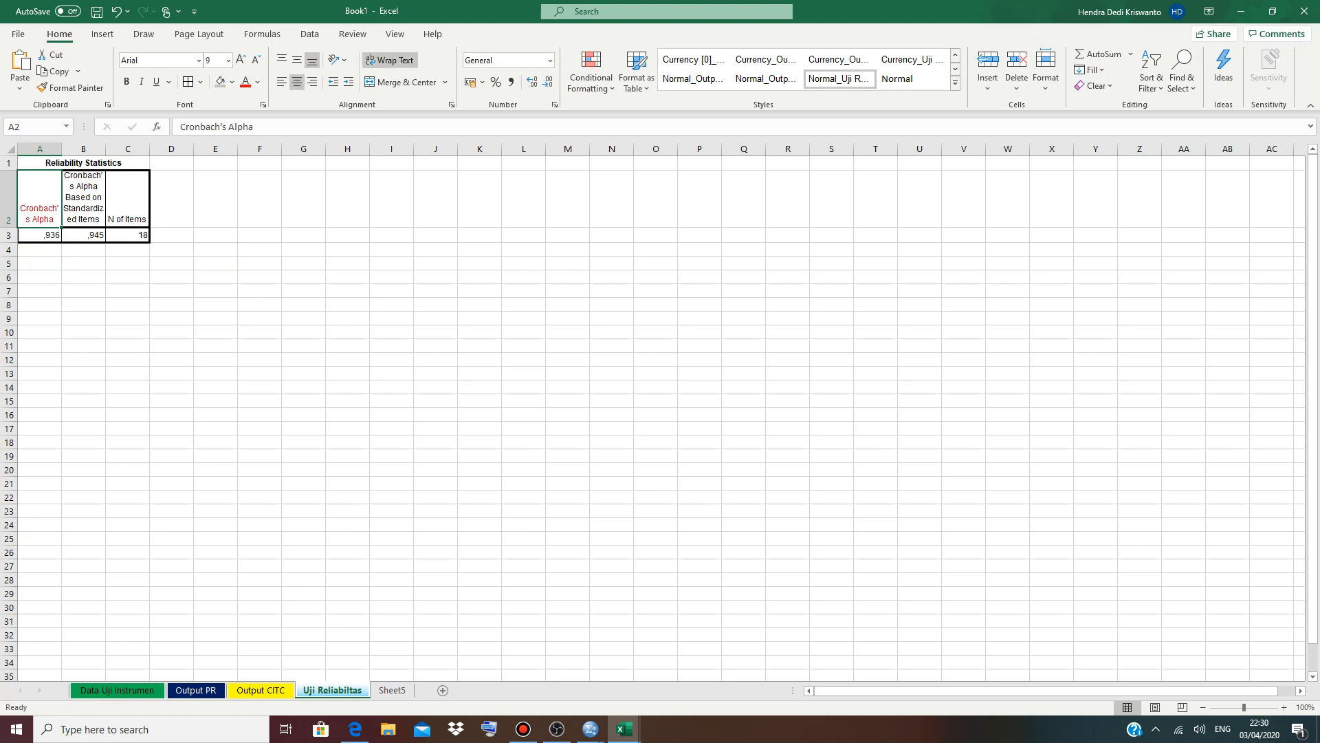
left_click(257, 82)
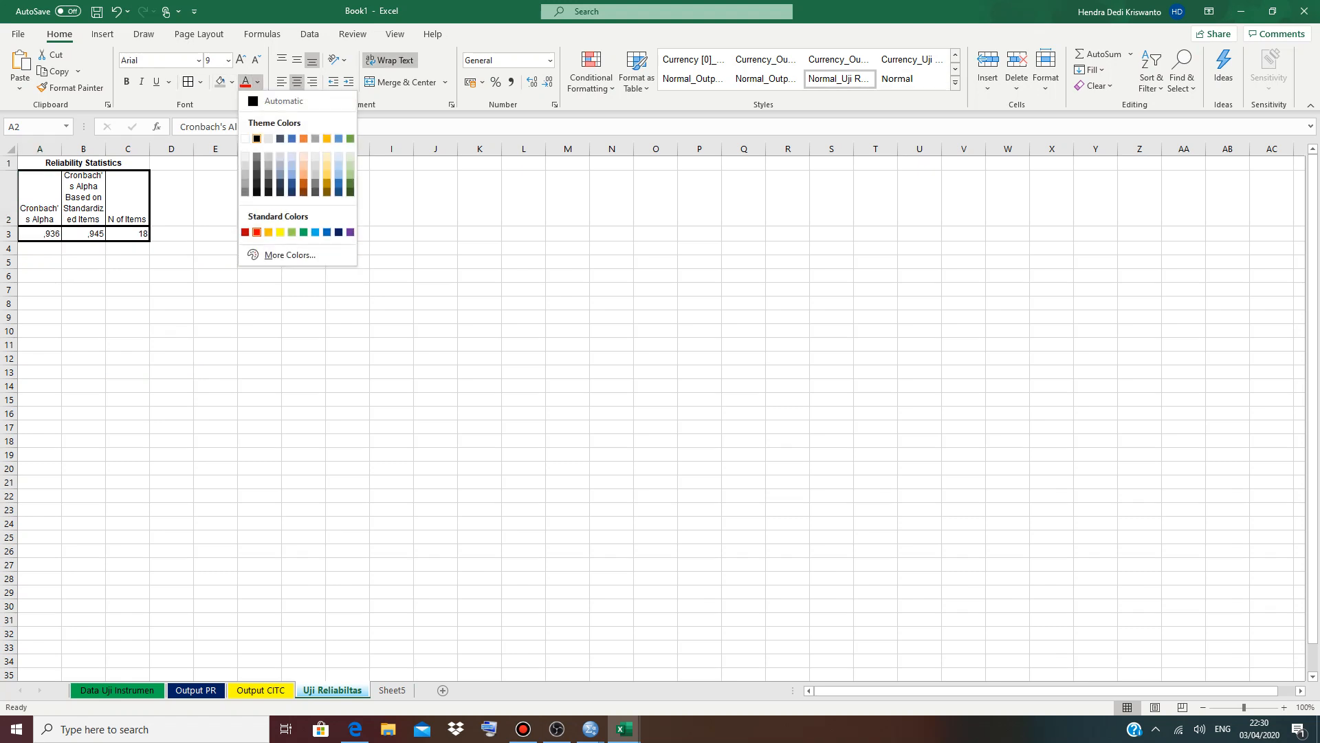
left_click(256, 139)
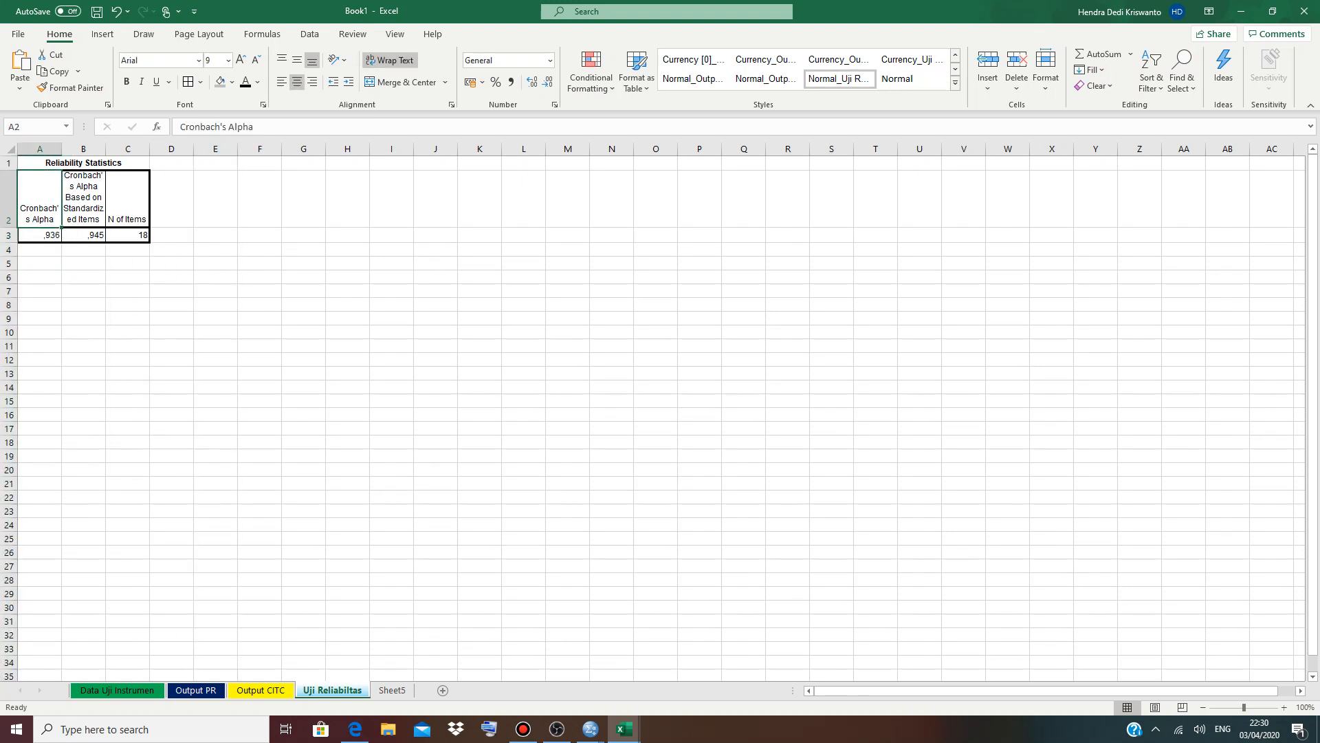
left_click(220, 82)
left_click(232, 82)
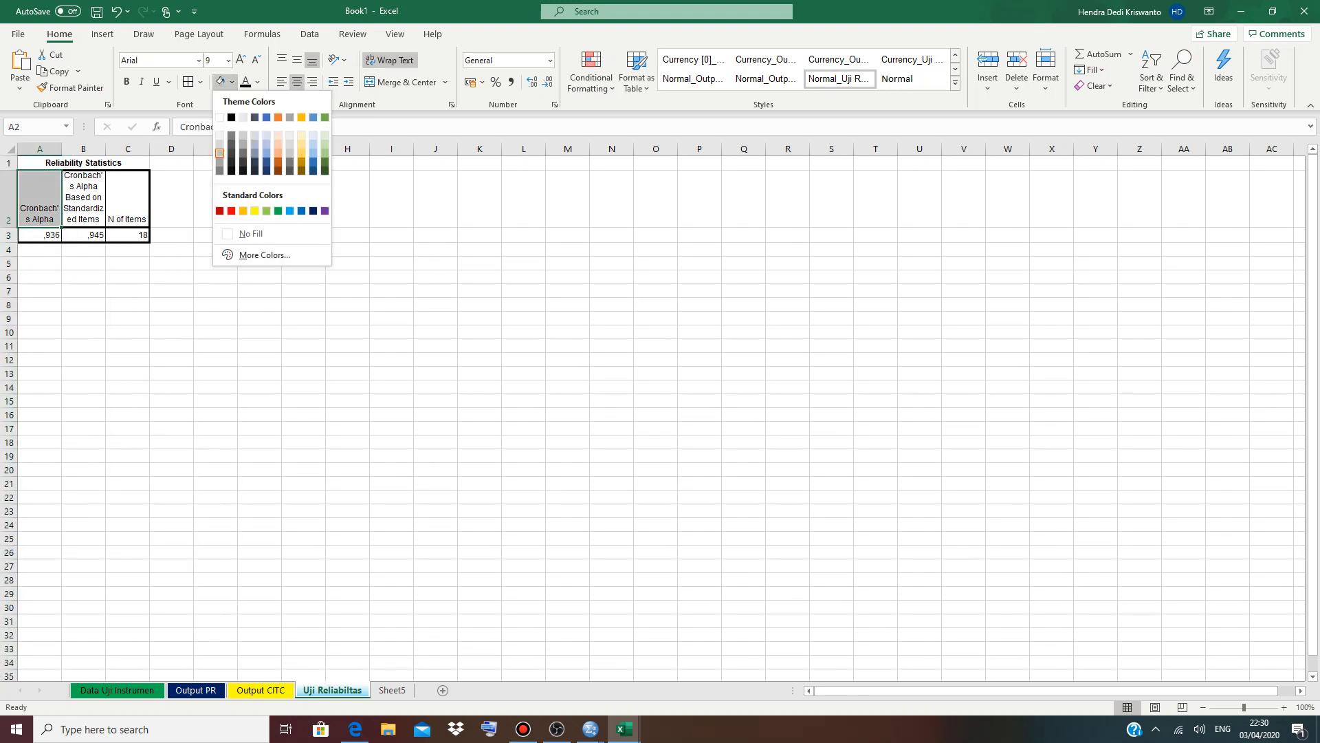
left_click(255, 211)
left_click_drag(40, 345, 40, 335)
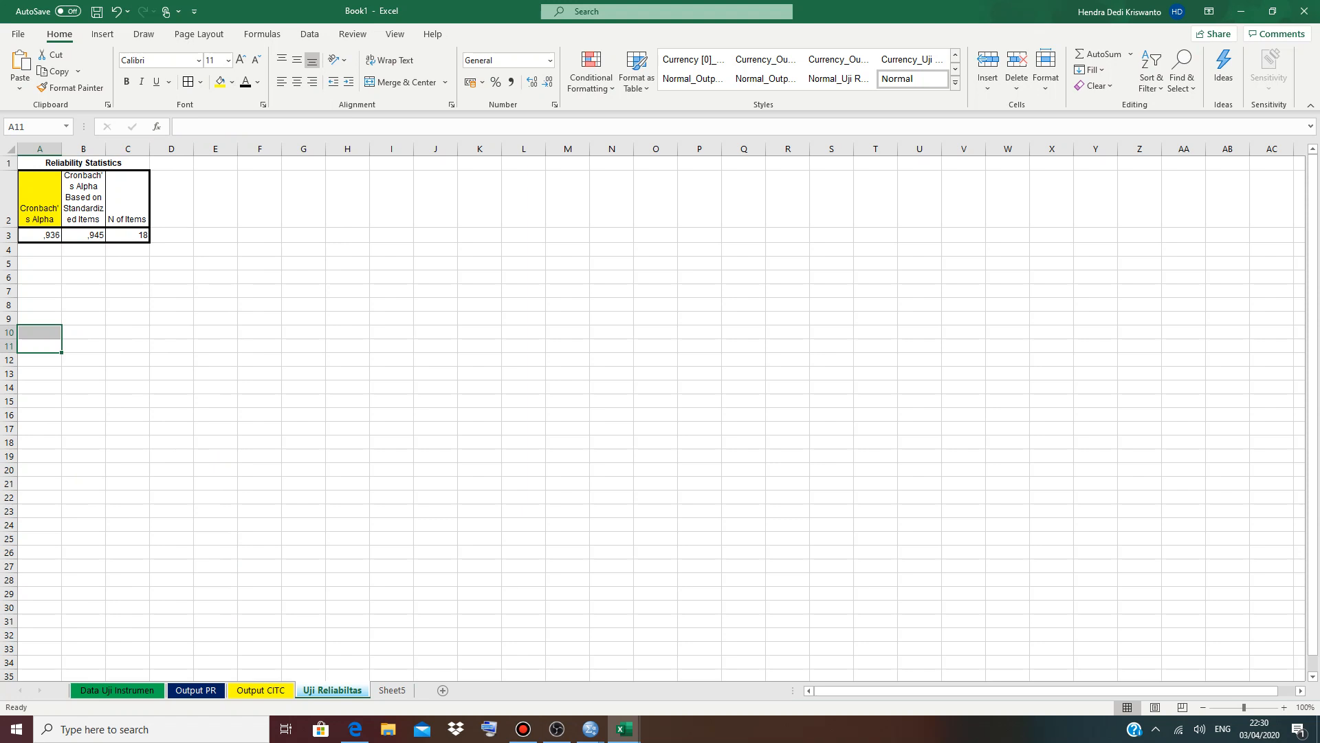
Examine the Cronbach's Alpha value in cell A3 of the Reliability Statistics table.
left_click(40, 235)
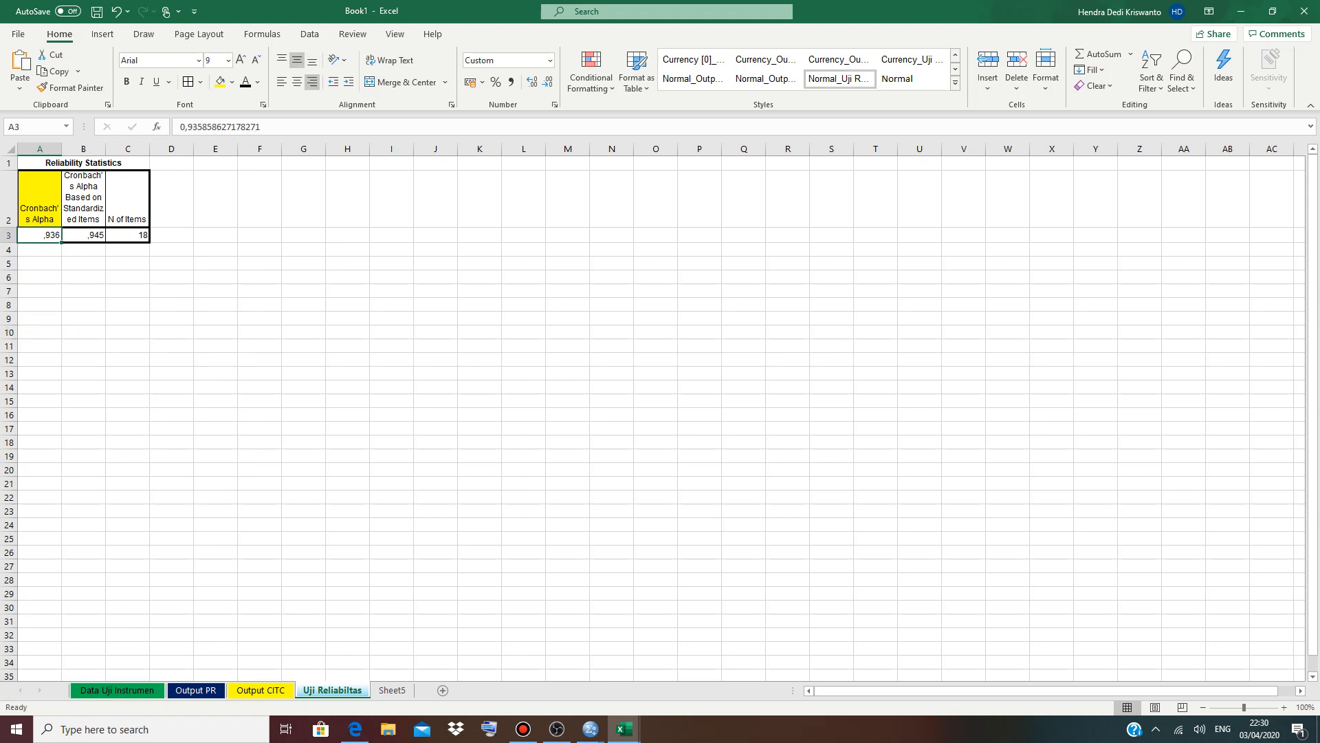
left_click(40, 263)
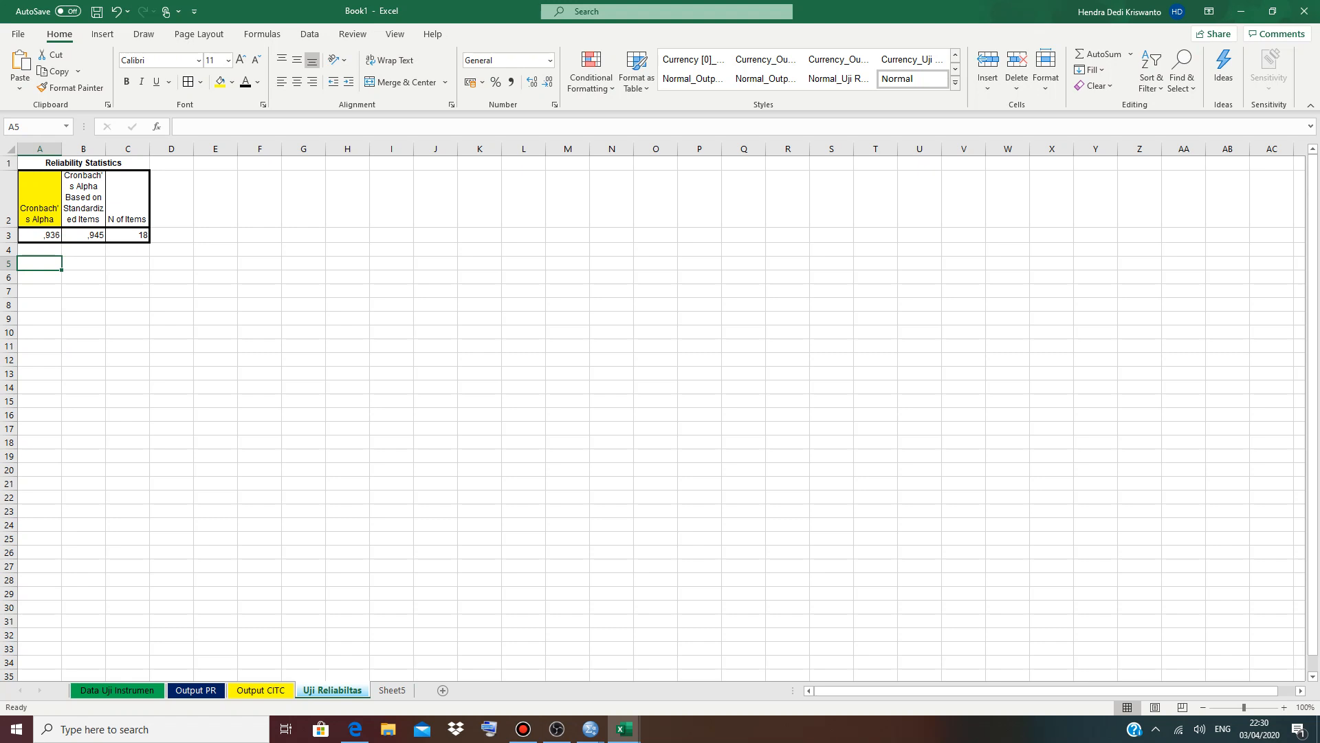
left_click(40, 235)
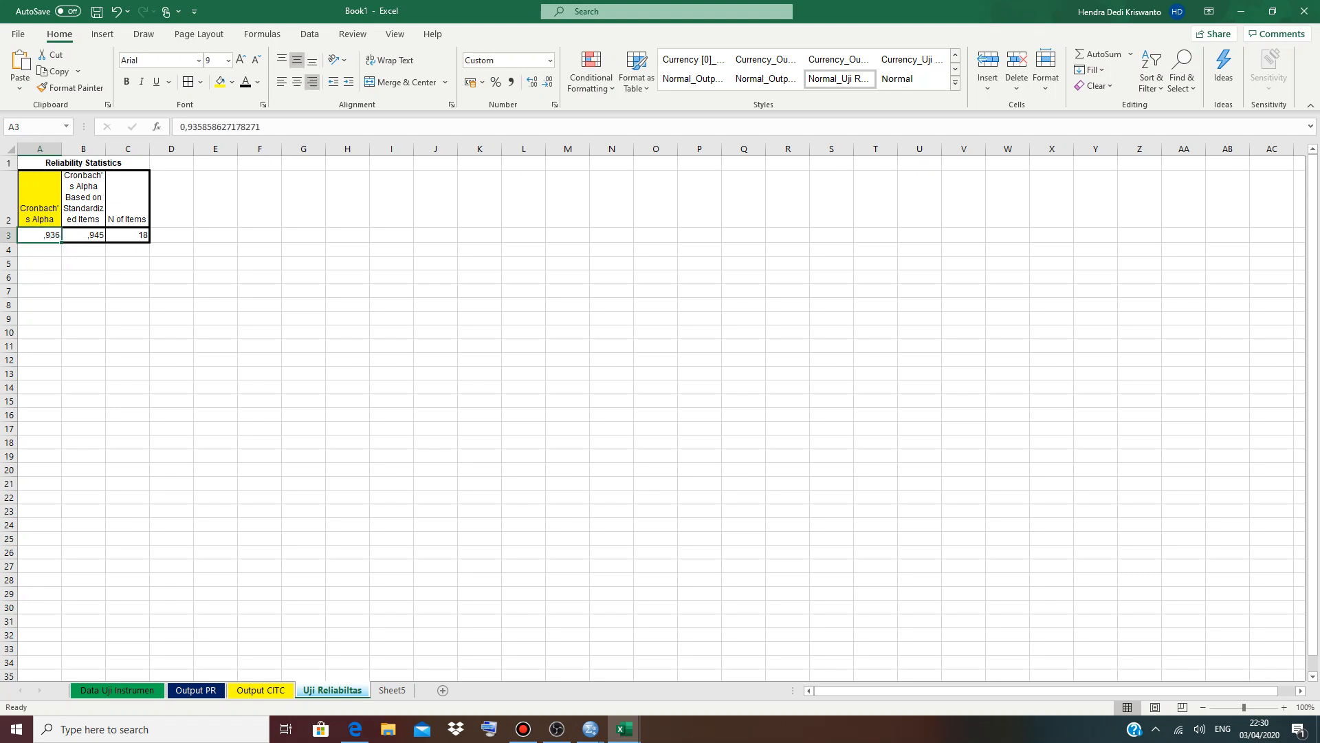
left_click(40, 249)
left_click(40, 235)
left_click(40, 263)
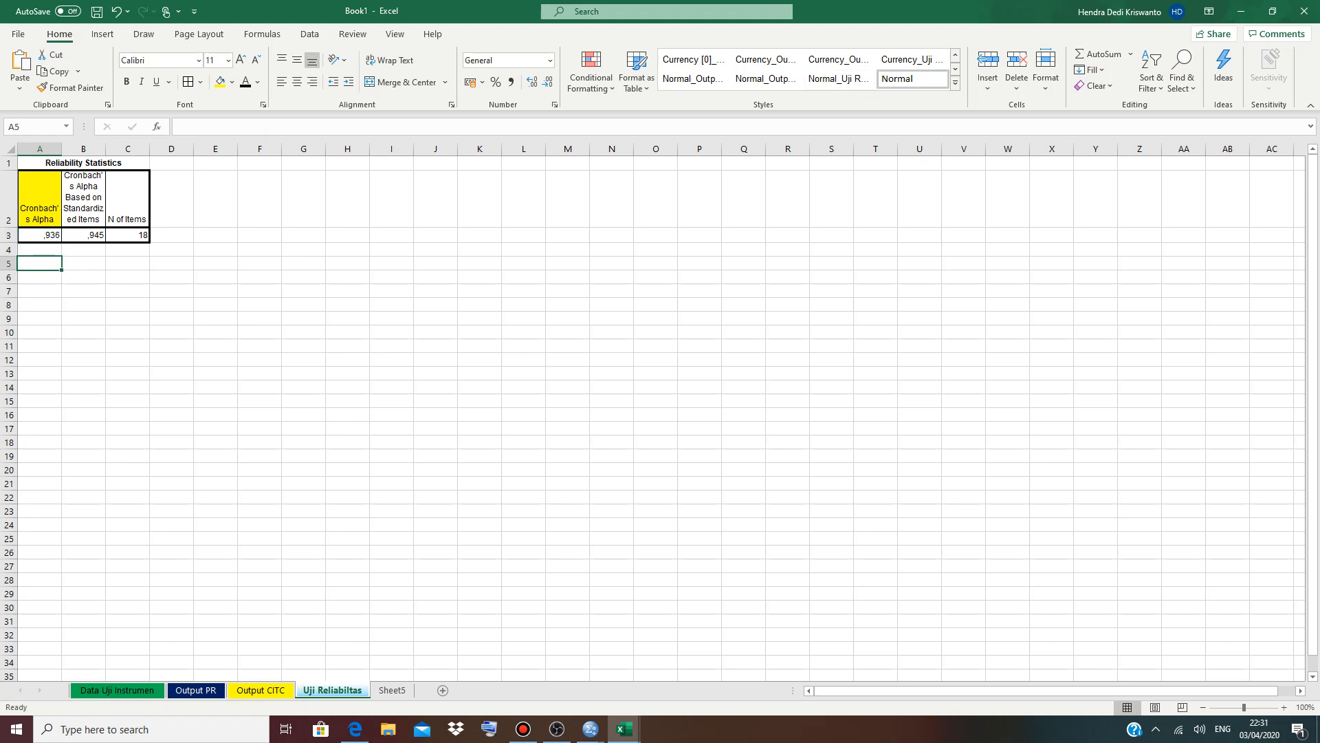
left_click(40, 235)
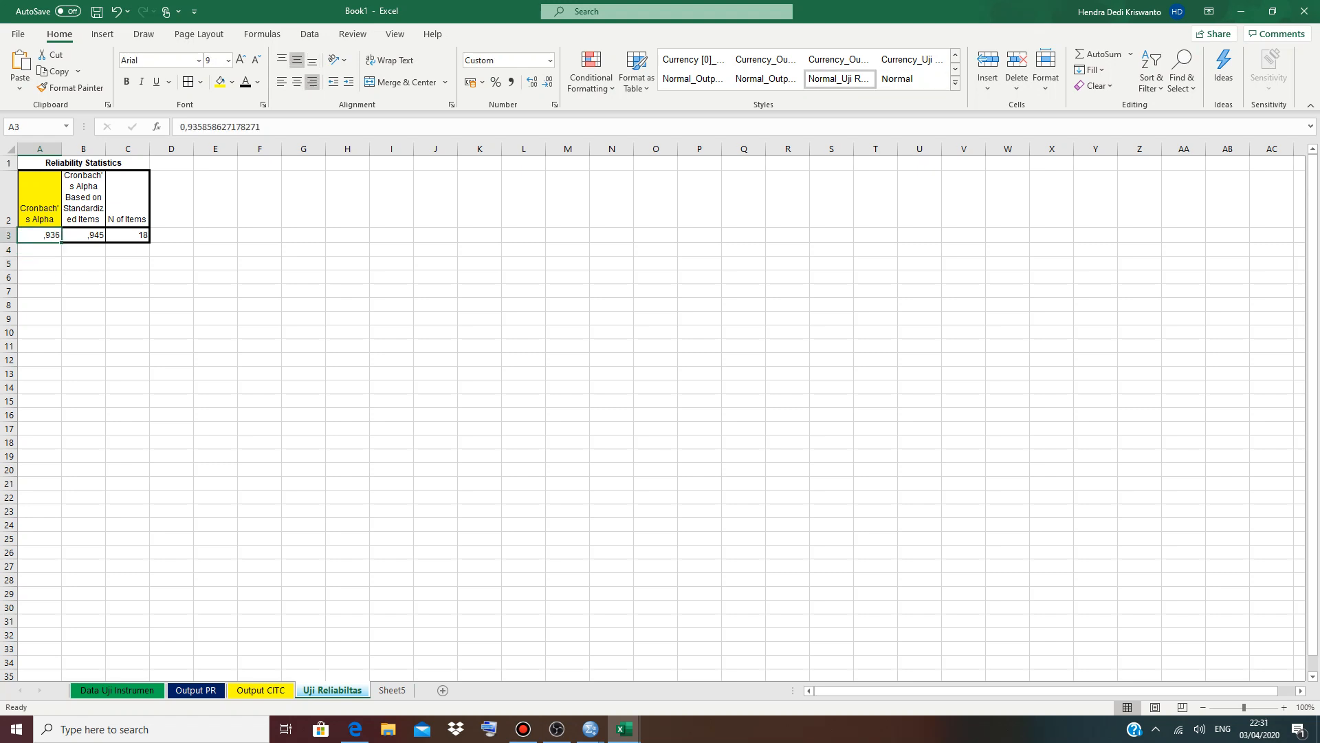
left_click(40, 250)
left_click(40, 235)
left_click(40, 263)
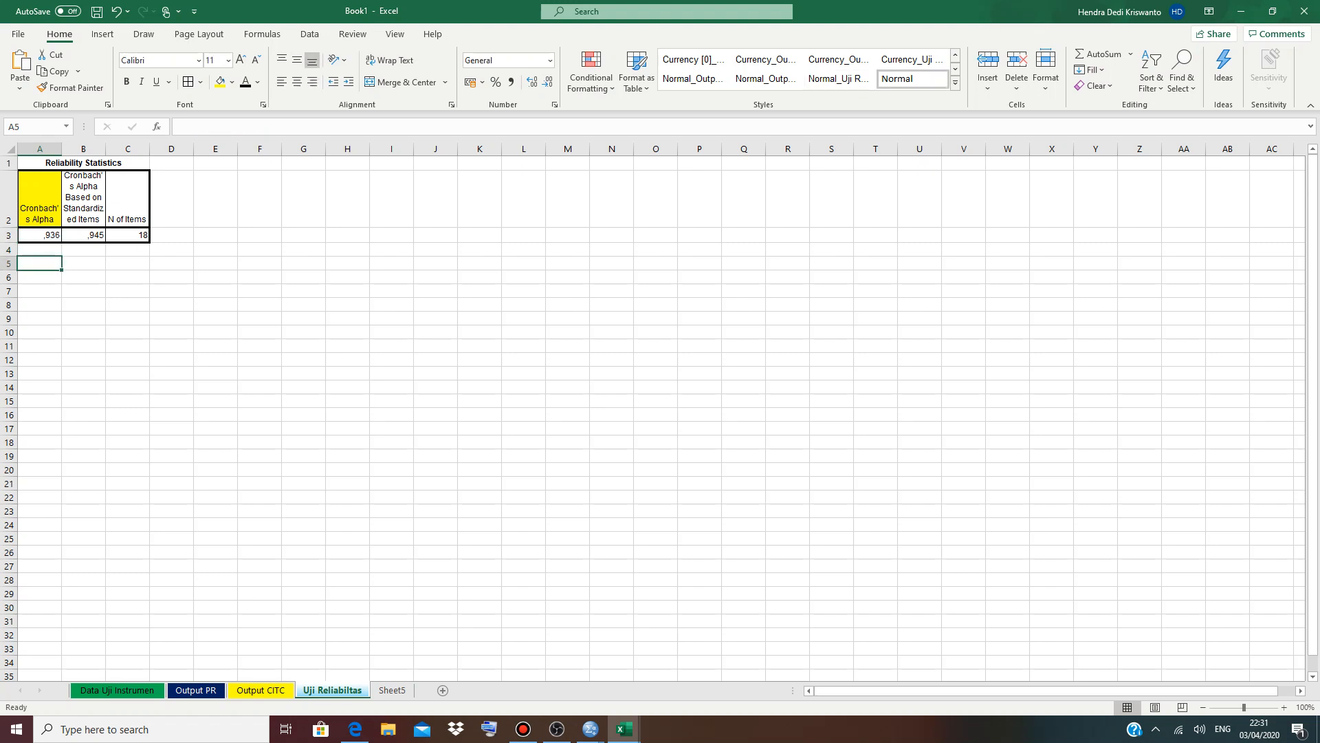
left_click(40, 236)
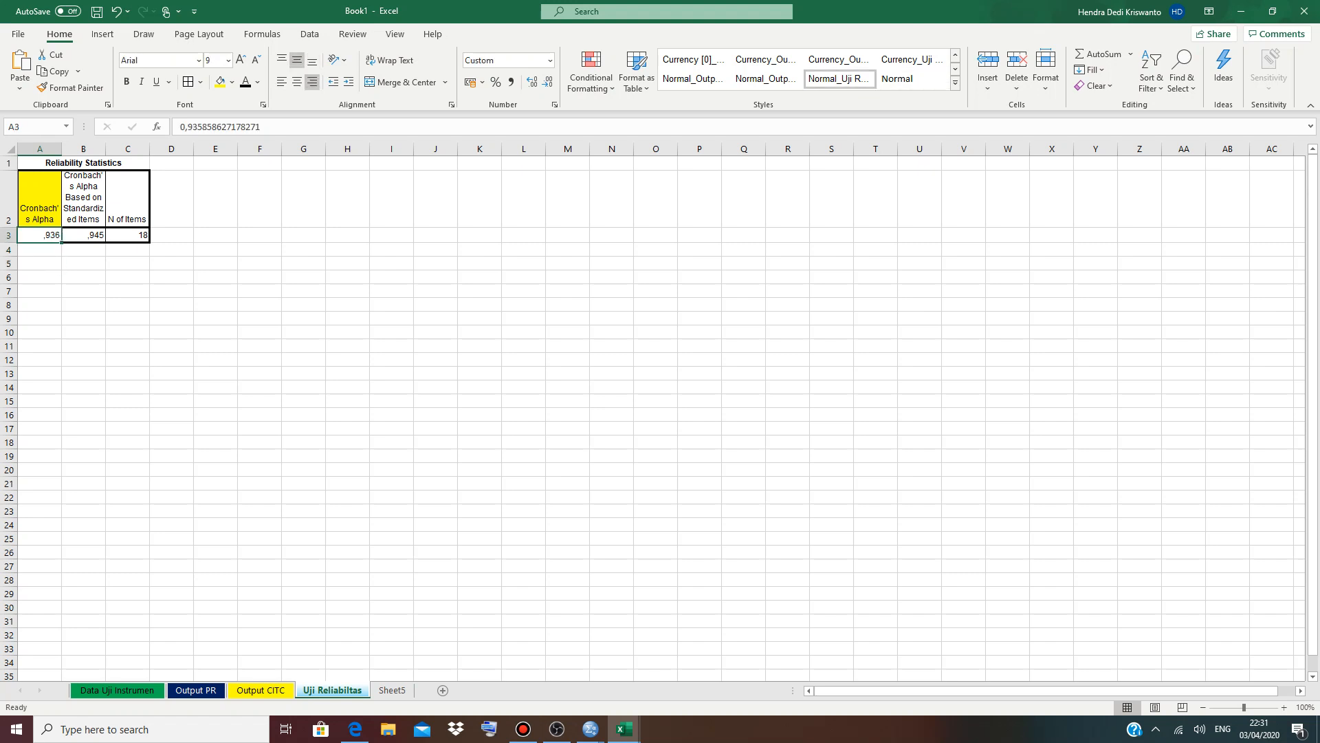
left_click(128, 305)
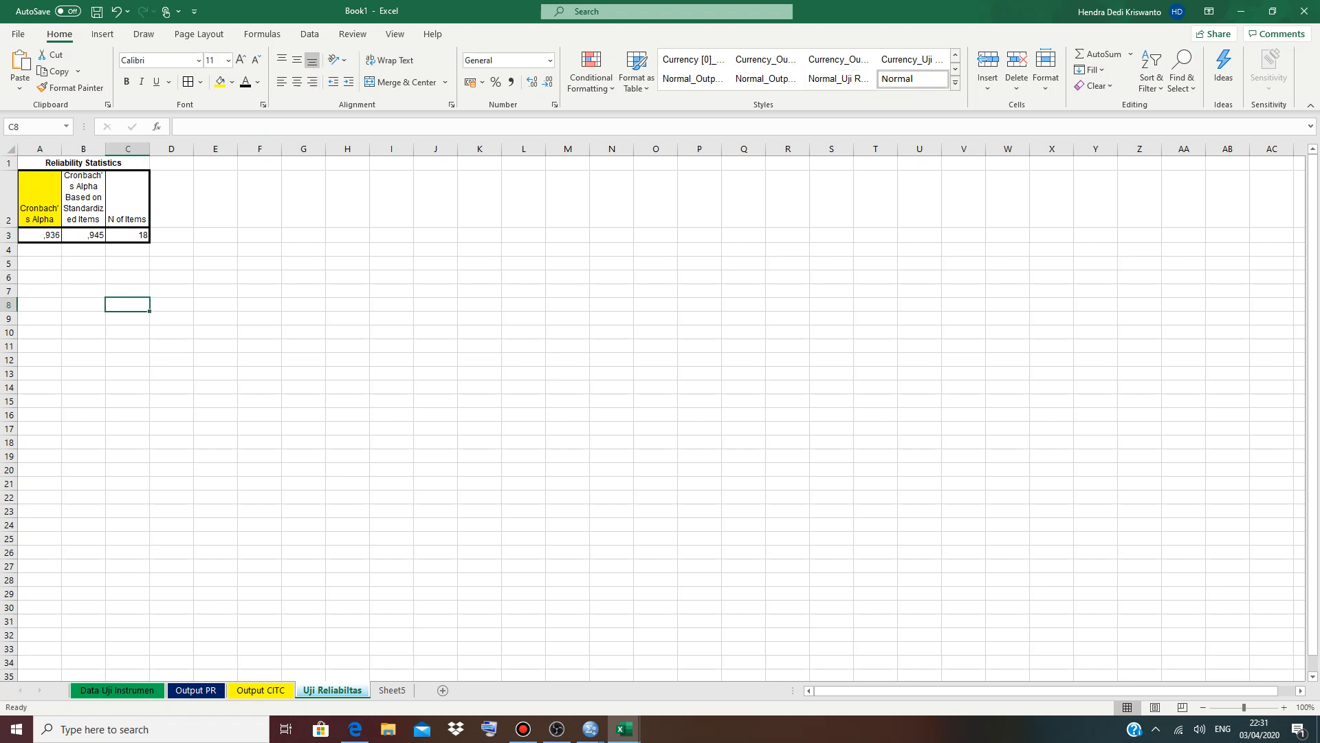
left_click(392, 689)
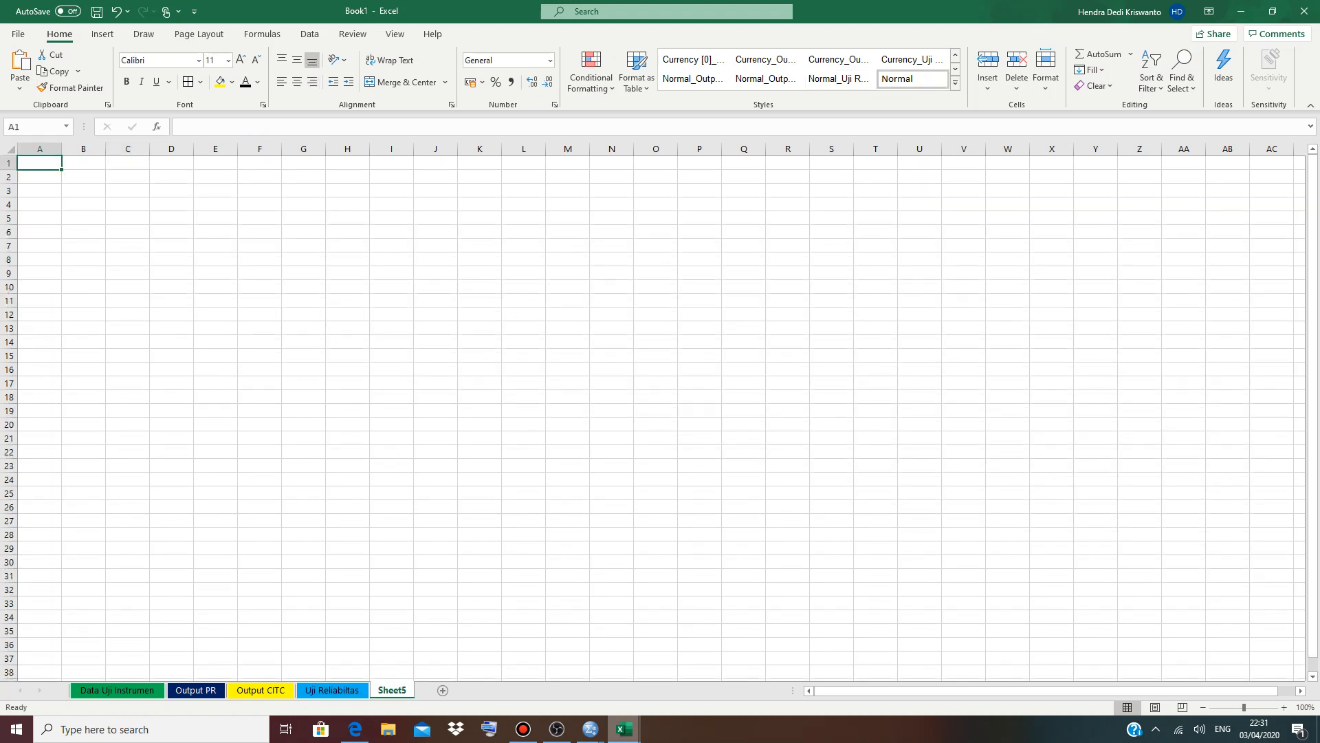
left_click(590, 729)
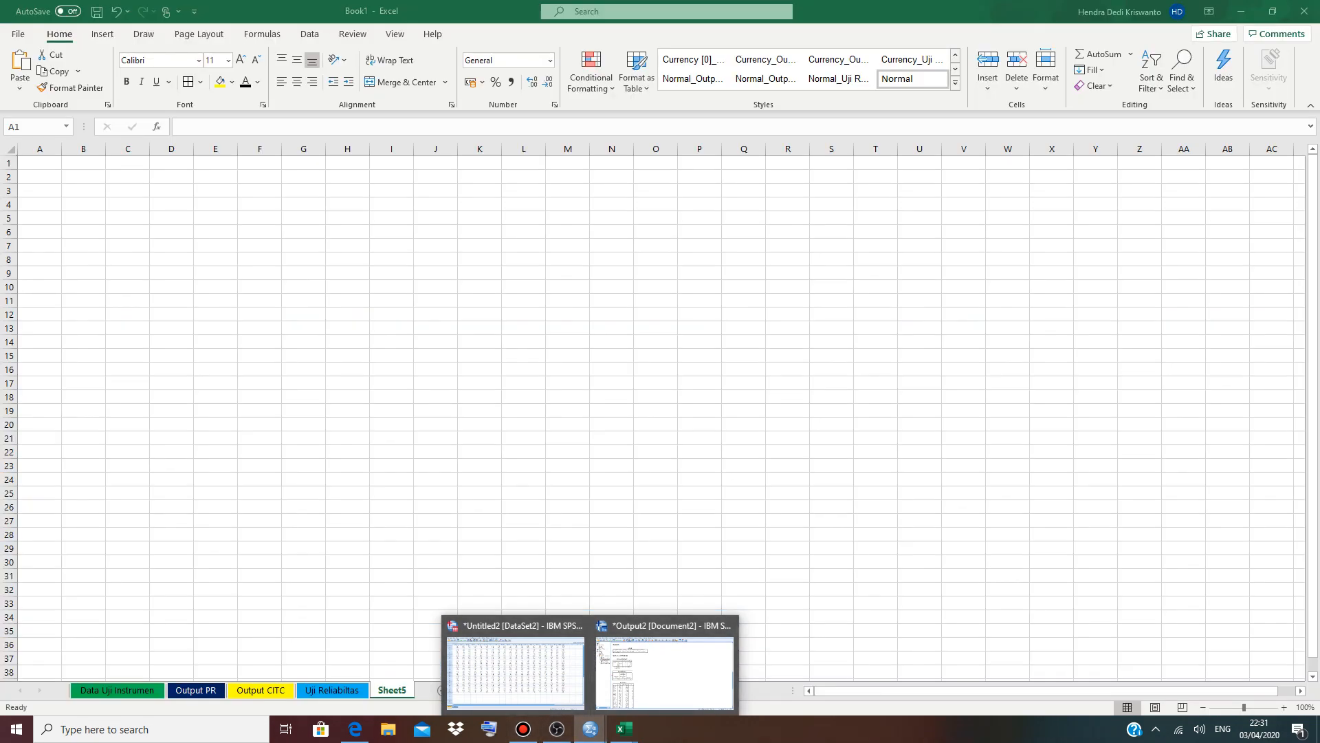
left_click(624, 729)
left_click(623, 729)
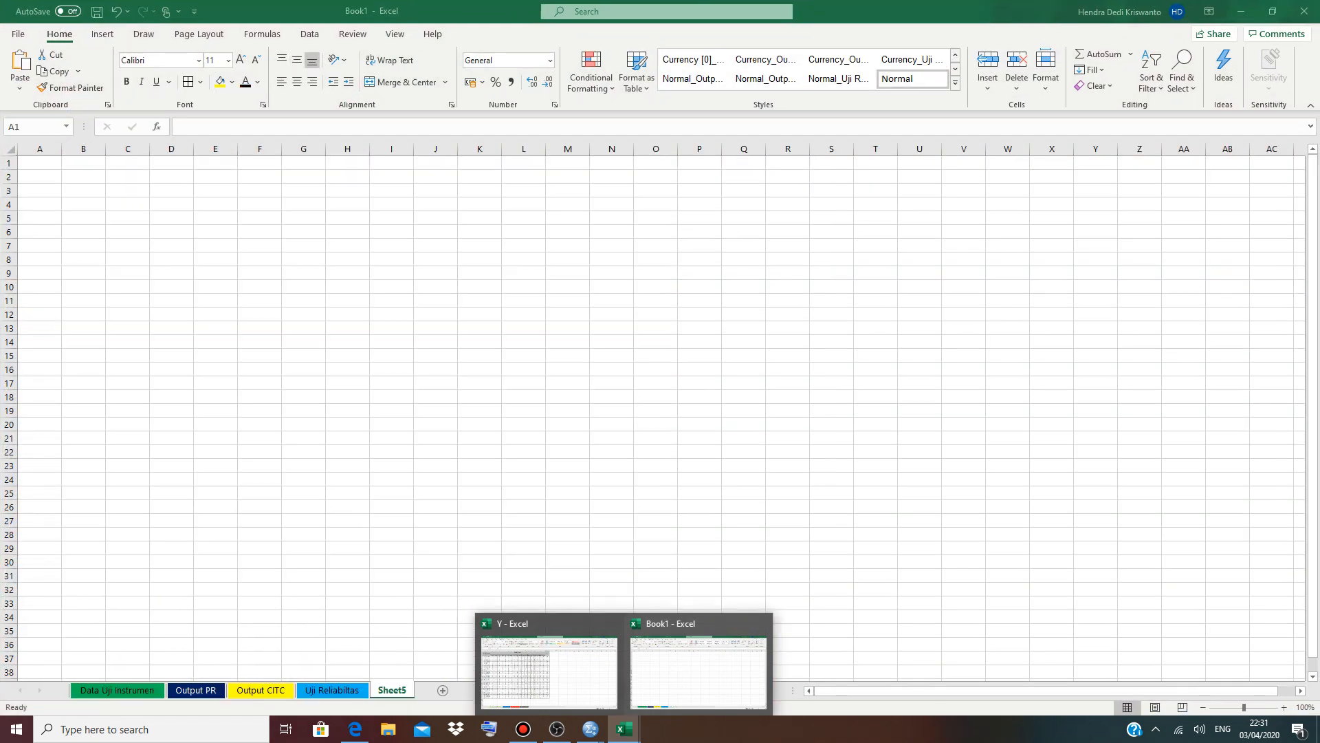
left_click(698, 671)
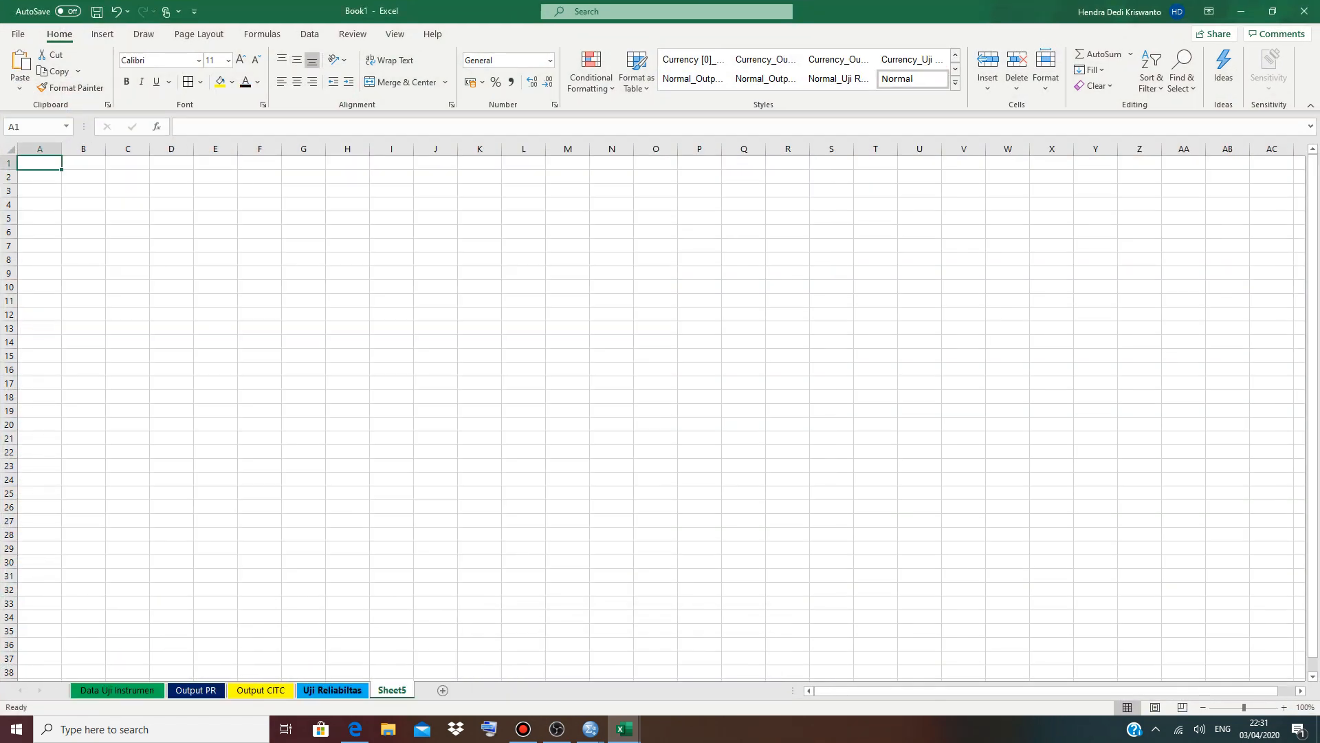
Review the Uji Reliabiltas, Output CITC and Output PR sheets and the questionnaire scores on Data Uji Instrumen.
left_click(332, 689)
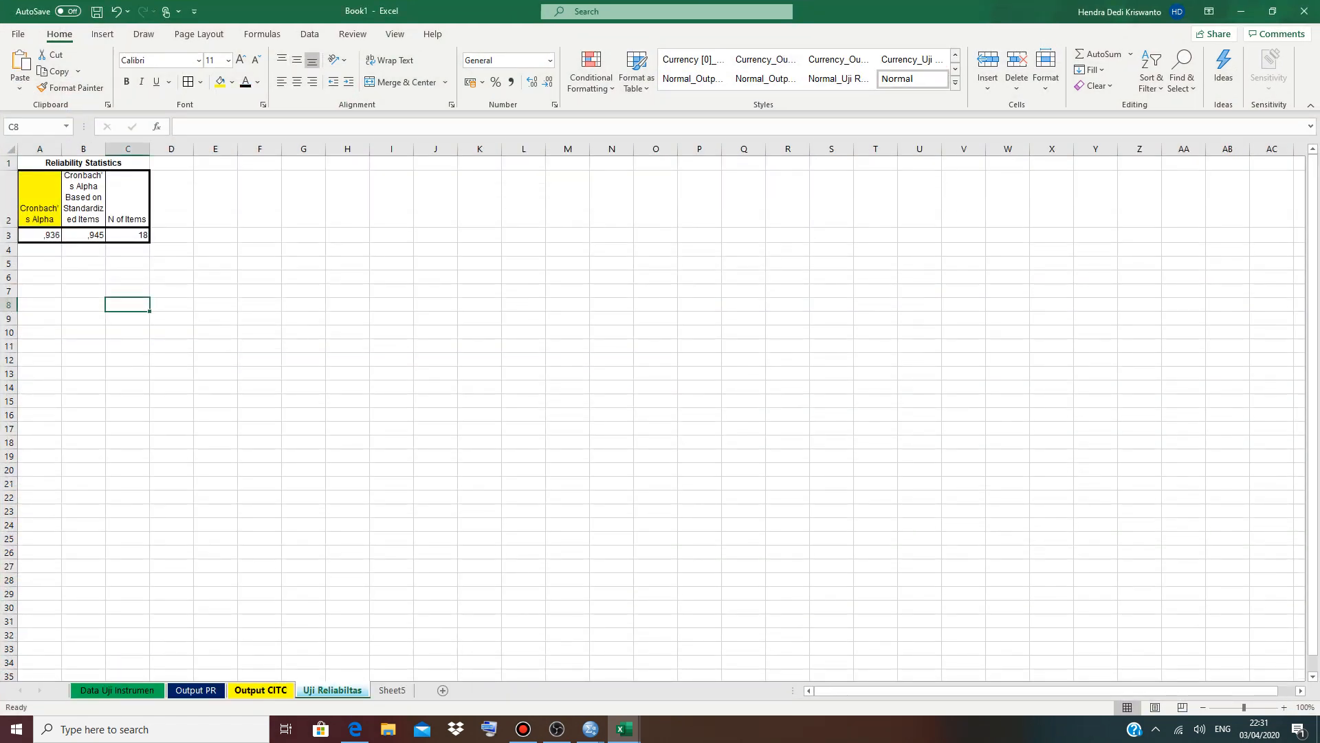
left_click(261, 690)
left_click(196, 690)
left_click(117, 690)
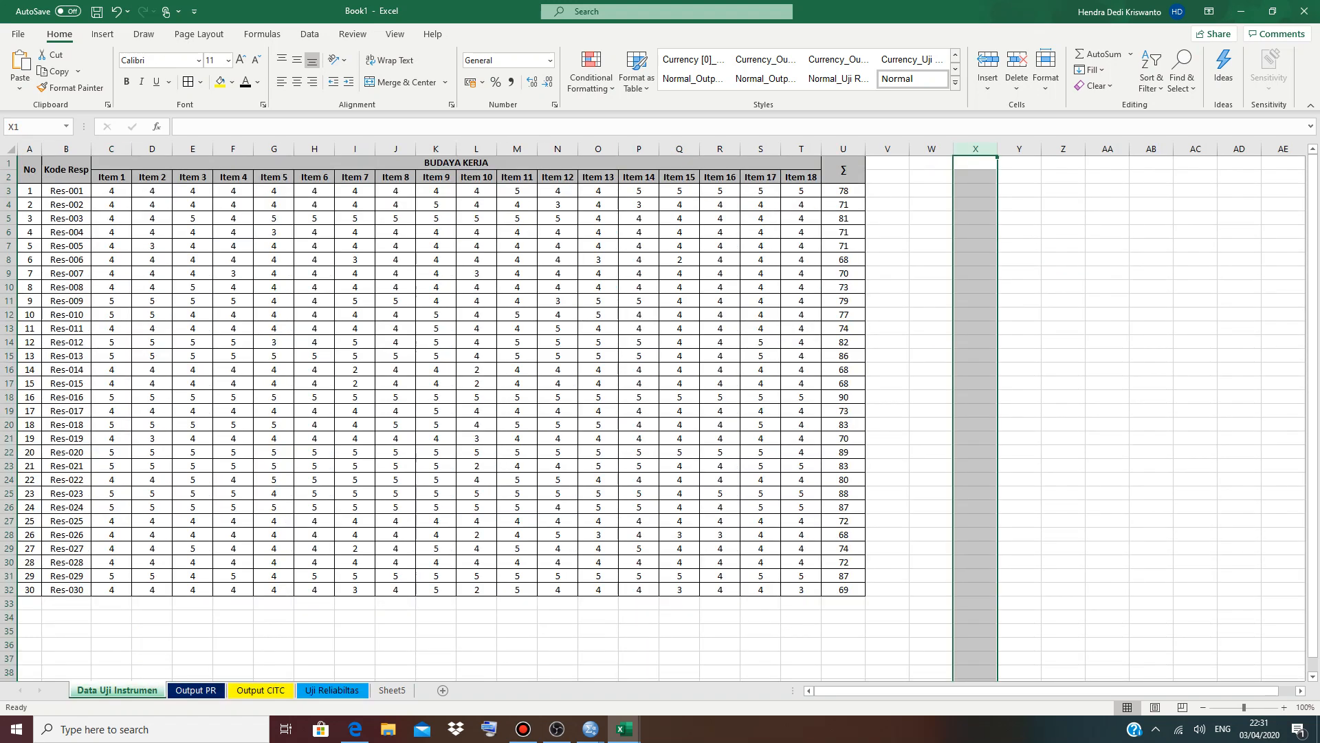
left_click(844, 356)
left_click(931, 328)
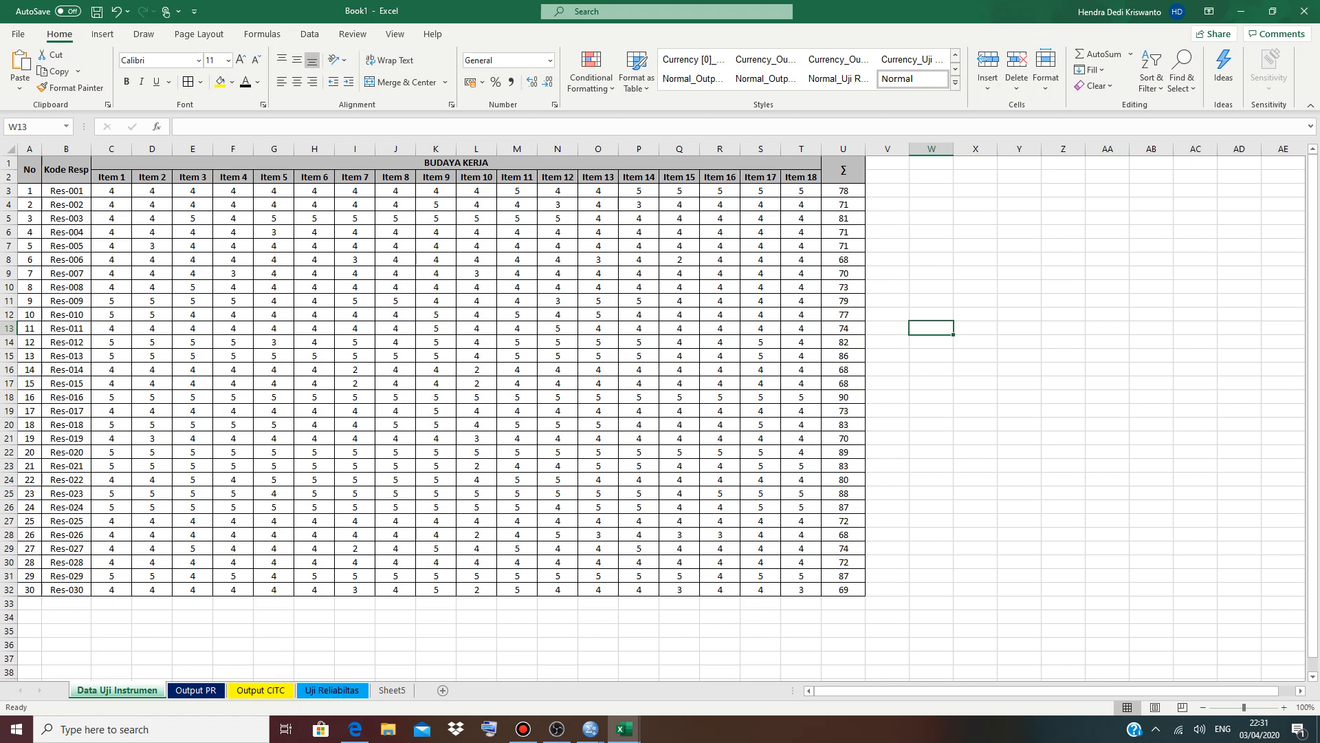
left_click(436, 631)
mouse_move(523, 729)
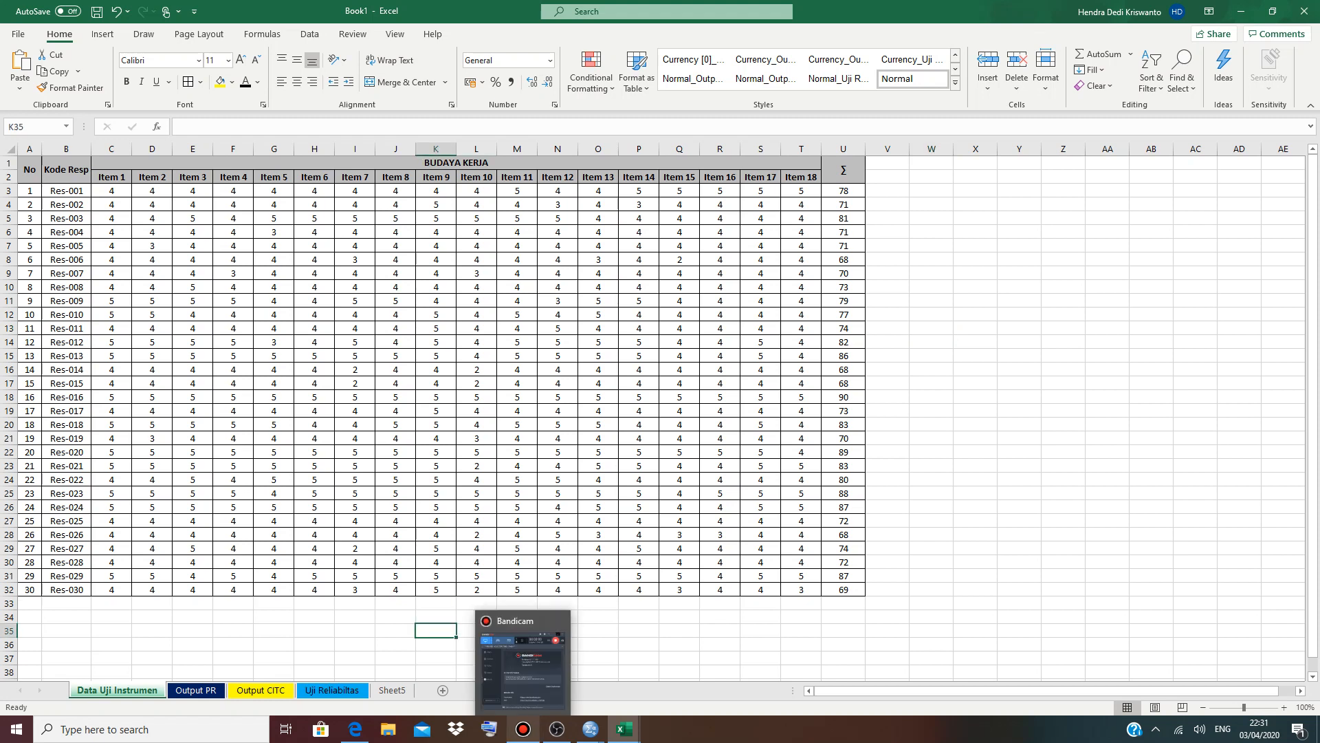
left_click(522, 670)
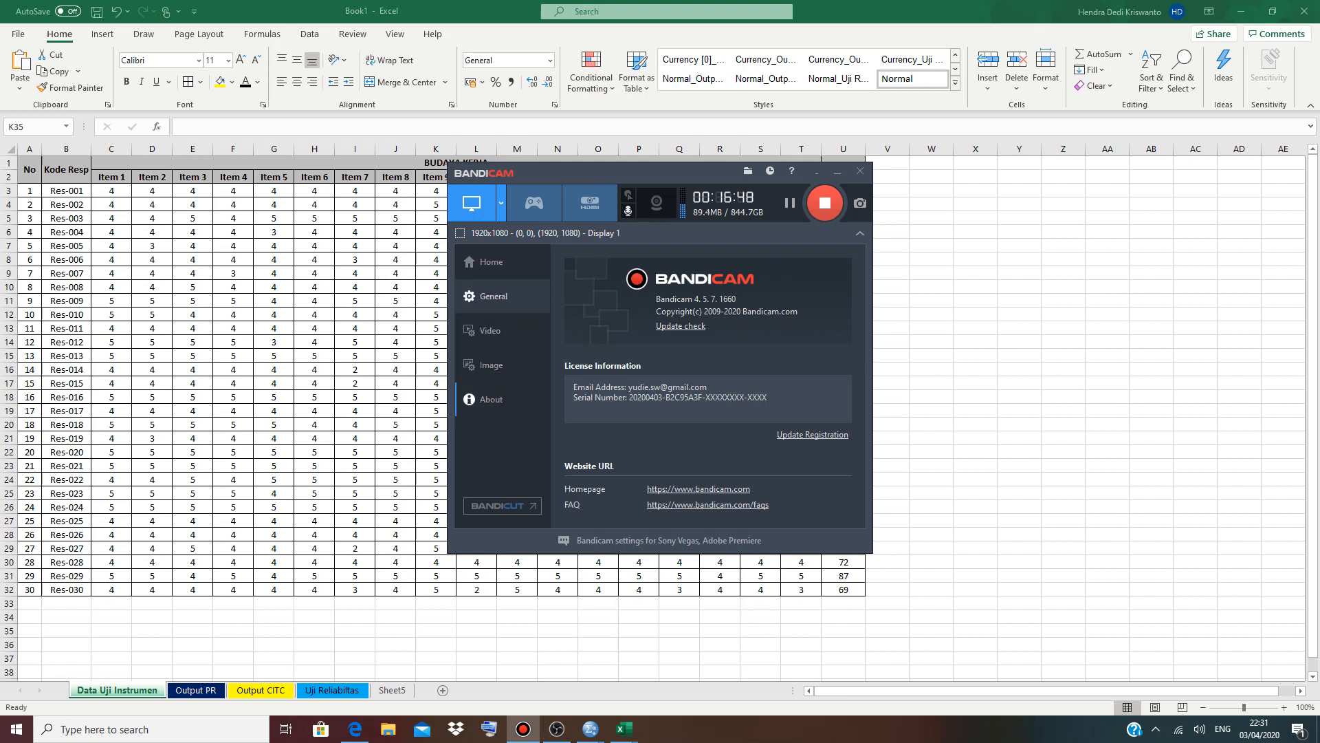